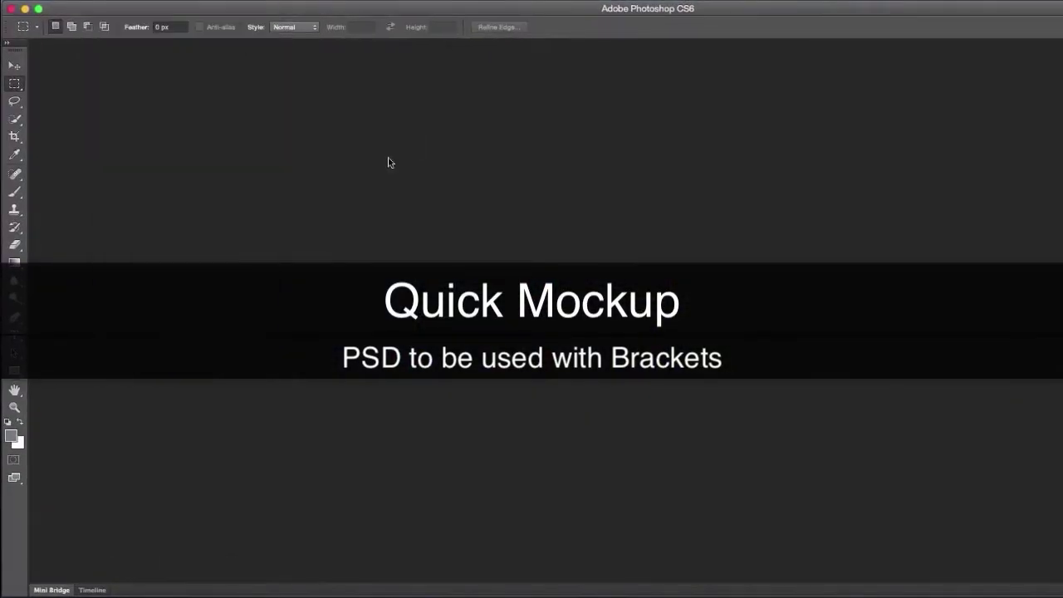
# Create a new blank document and fill the whole canvas with grey
pyautogui.click(115, 10)
pyautogui.click(804, 227)
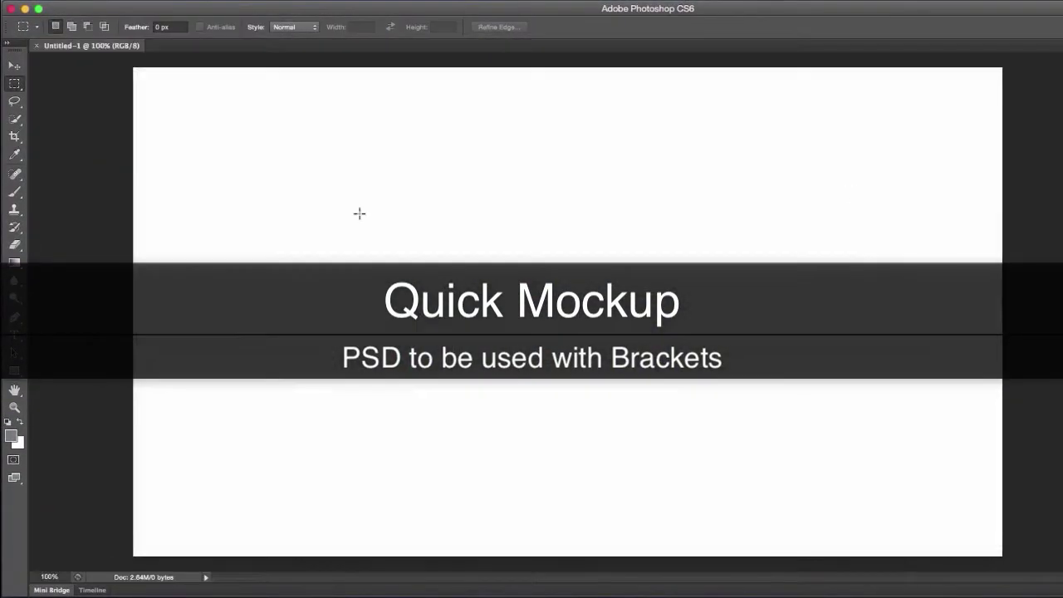
pyautogui.click(14, 263)
pyautogui.click(79, 270)
pyautogui.click(517, 316)
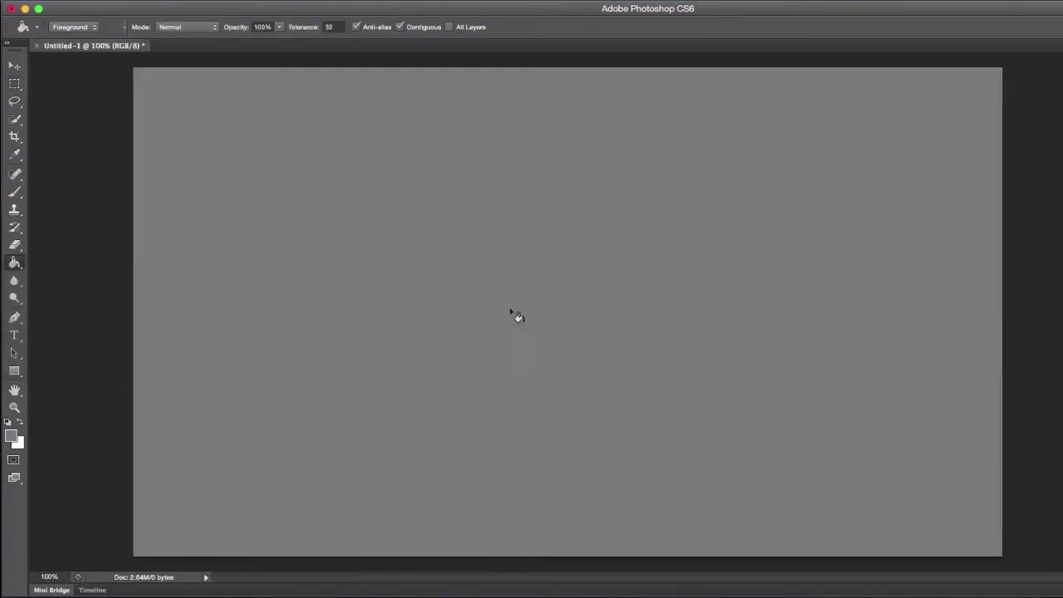
pyautogui.click(14, 84)
# Turn on smart guides and show the rulers around the canvas
pyautogui.click(158, 4)
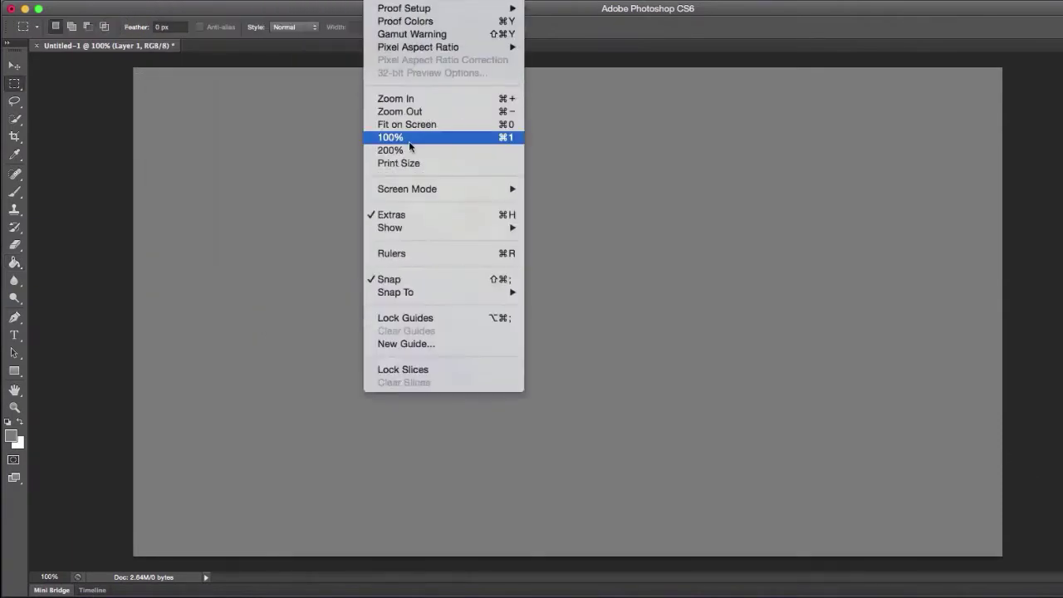
pyautogui.moveTo(440, 228)
pyautogui.click(573, 308)
pyautogui.click(378, 1)
pyautogui.click(399, 253)
# Add vertical guides near the left and right edges and horizontal guides around the header band
pyautogui.moveTo(177, 156); pyautogui.dragTo(150, 154)
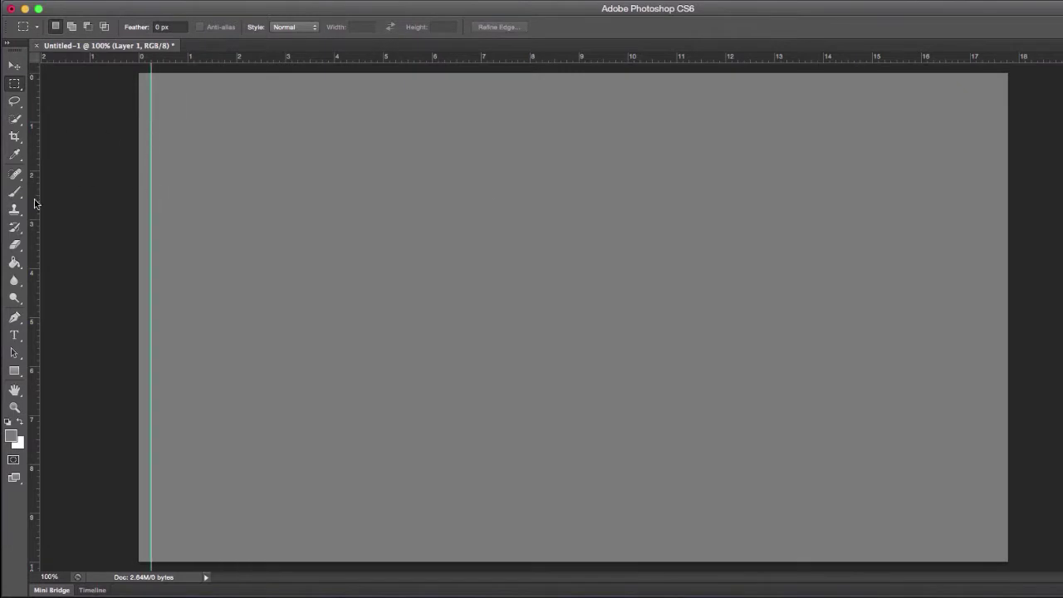
pyautogui.moveTo(35, 205); pyautogui.dragTo(924, 226)
pyautogui.moveTo(270, 63); pyautogui.dragTo(244, 317)
pyautogui.click(15, 67)
pyautogui.moveTo(174, 61); pyautogui.dragTo(162, 354)
pyautogui.click(15, 84)
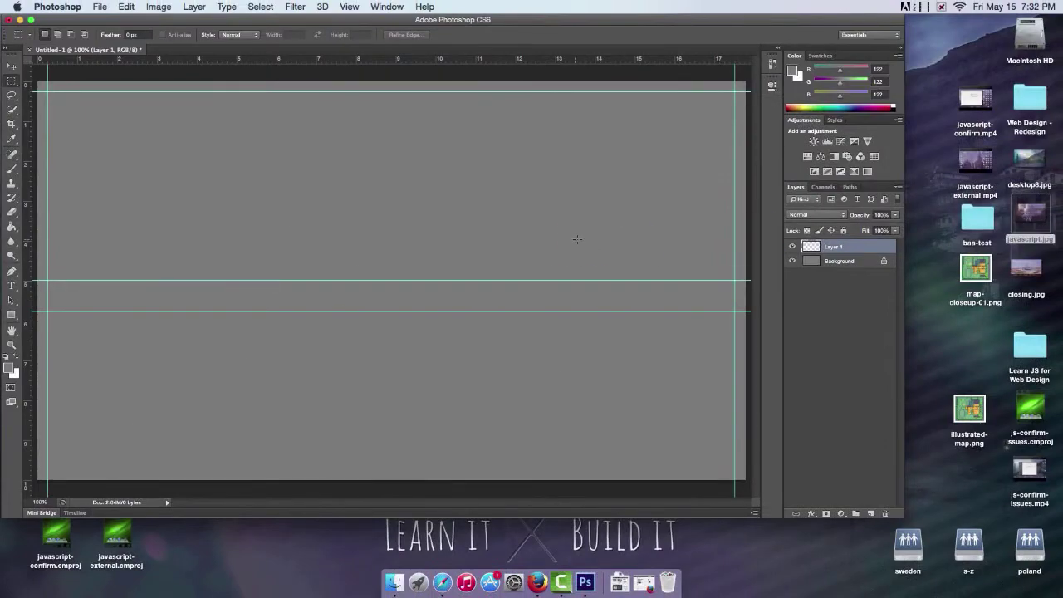
# Place the javascript photo on the canvas, enlarged and nudged up toward the top guide
pyautogui.moveTo(577, 240); pyautogui.dragTo(578, 239)
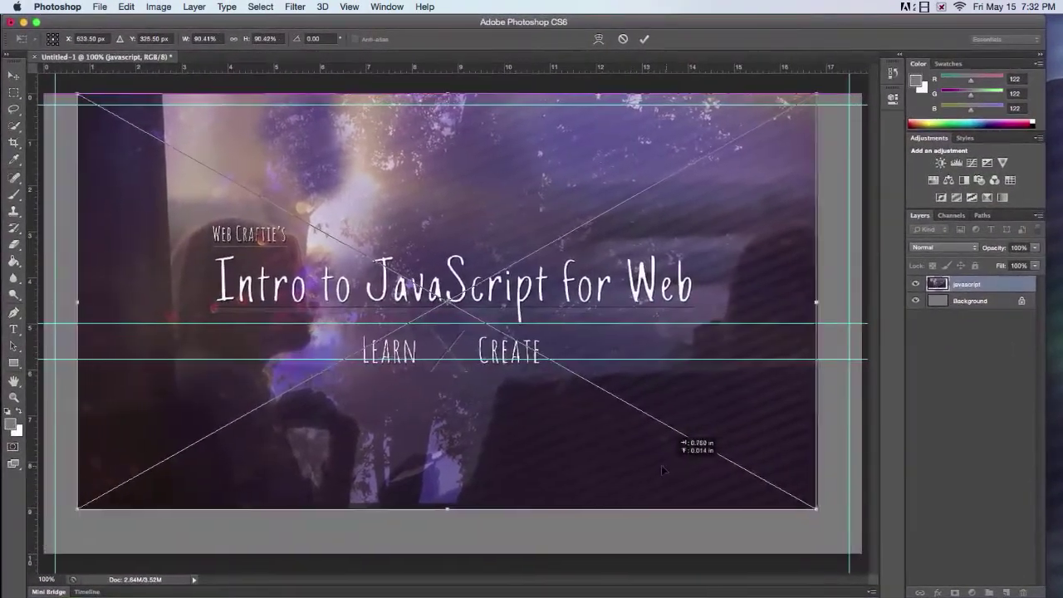
pyautogui.moveTo(663, 470); pyautogui.dragTo(644, 390)
pyautogui.moveTo(831, 465); pyautogui.dragTo(849, 484)
pyautogui.moveTo(632, 456); pyautogui.dragTo(633, 421)
pyautogui.click(645, 38)
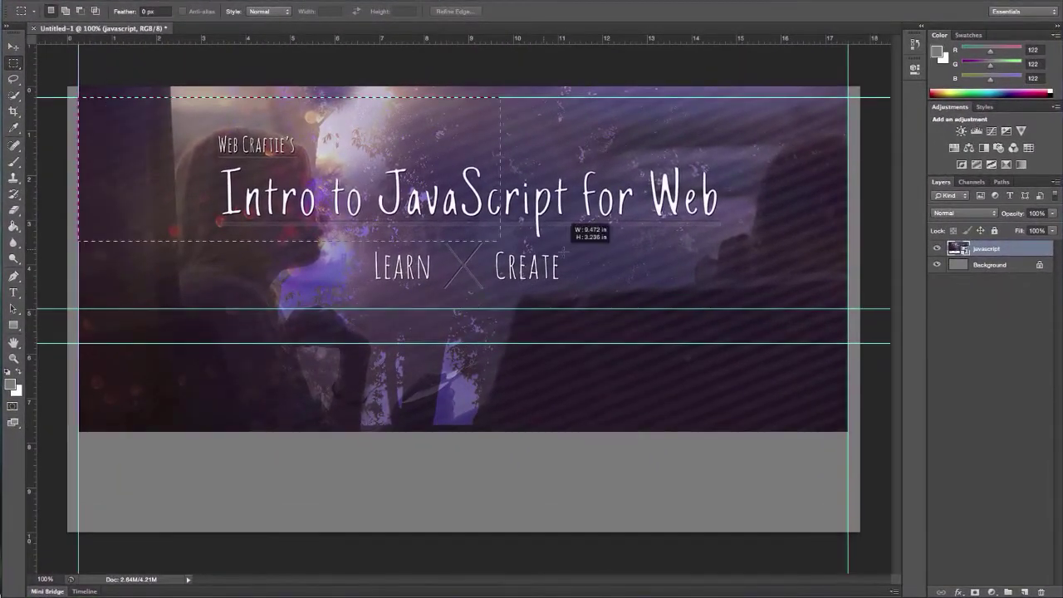
# Mask the photo to the header band, add an empty layer, and select a strip below
pyautogui.moveTo(606, 254); pyautogui.dragTo(848, 307)
pyautogui.click(992, 591)
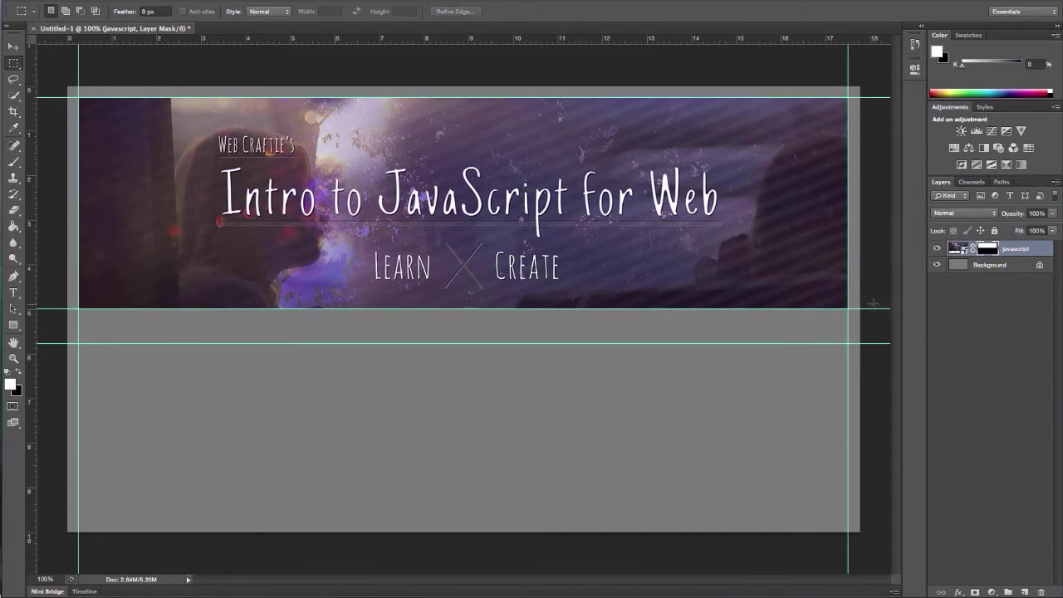
pyautogui.click(1025, 591)
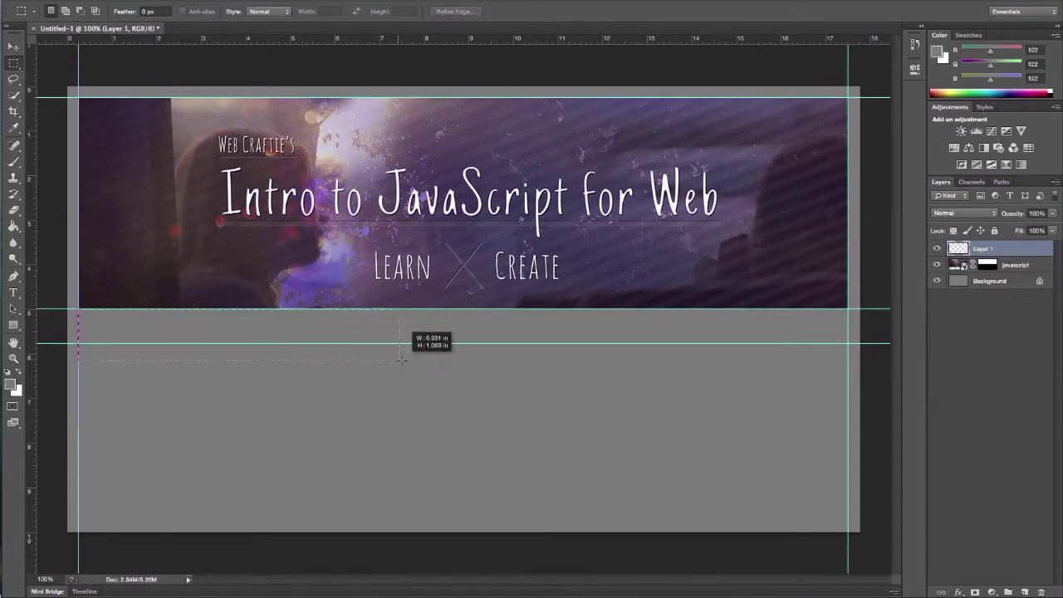
pyautogui.moveTo(423, 359); pyautogui.dragTo(848, 343)
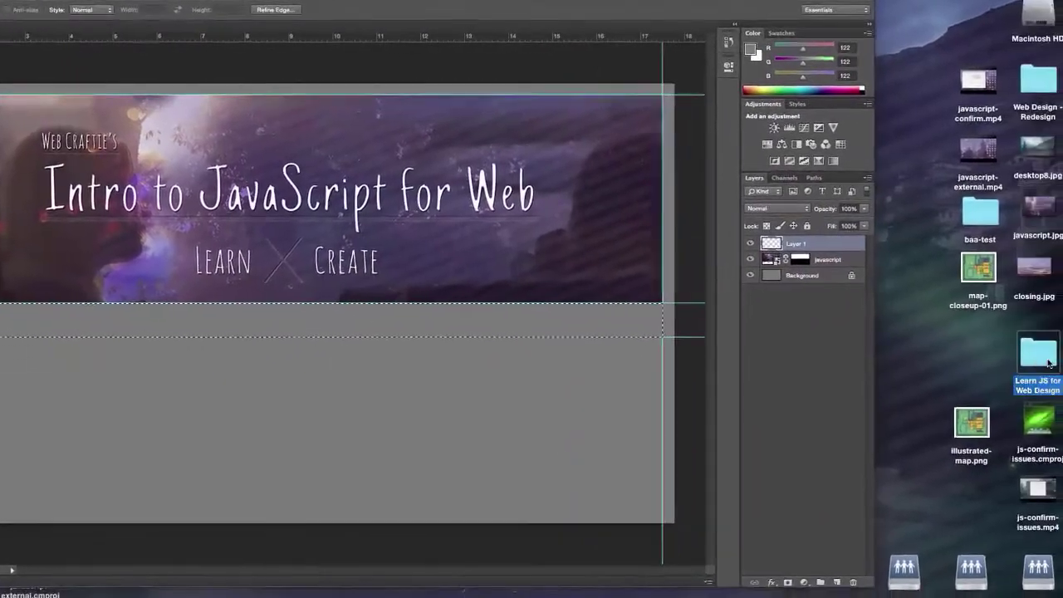
# Open and close the Learn JS and Web Design - Redesign desktop folders
pyautogui.doubleClick(1038, 356)
pyautogui.click(269, 86)
pyautogui.doubleClick(1038, 79)
pyautogui.click(591, 101)
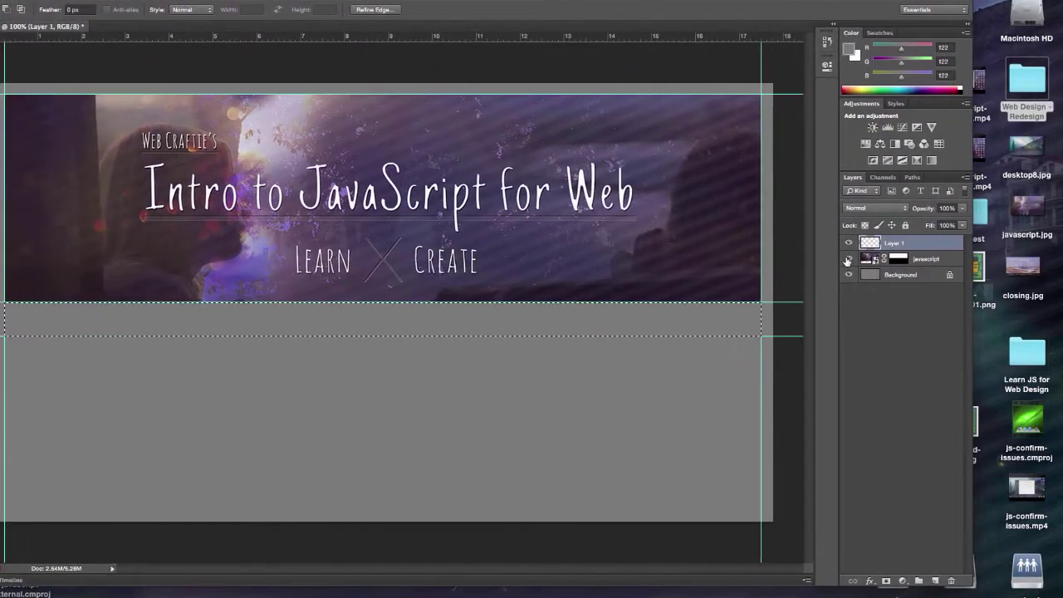
# Revert in History to before the mask, deselect, and move the photo down about 2.2 inches
pyautogui.click(826, 41)
pyautogui.click(735, 42)
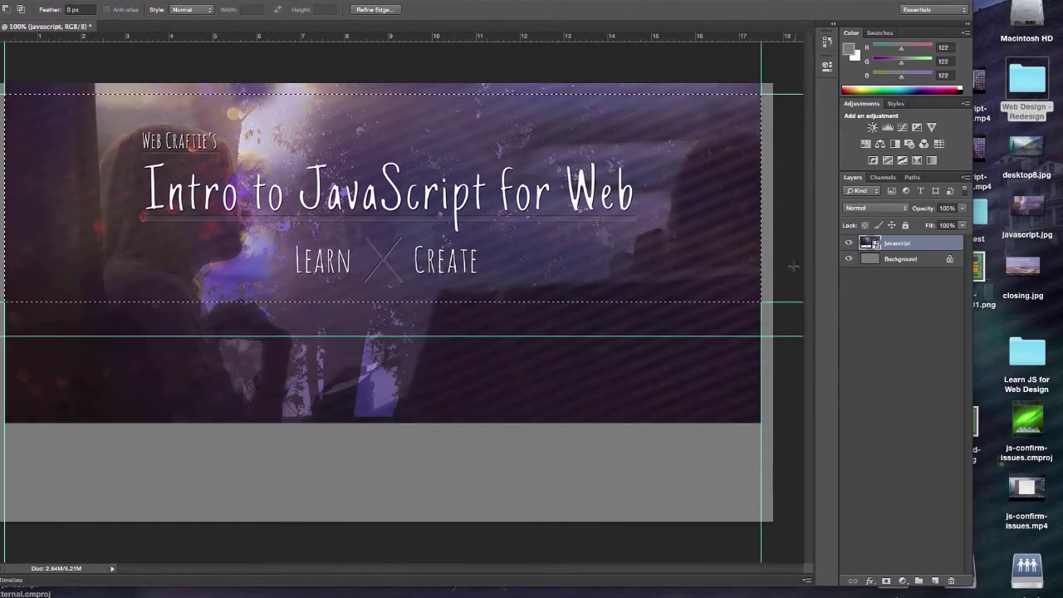
pyautogui.hotkey('ctrl', 'd')
pyautogui.press('v')
pyautogui.moveTo(233, 171); pyautogui.dragTo(232, 339)
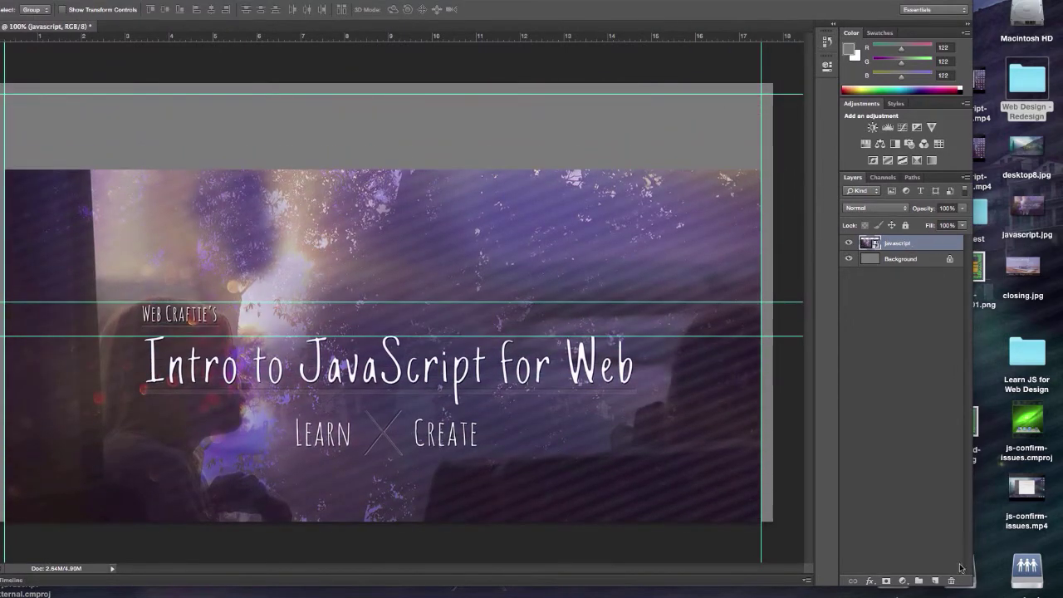
# Delete the javascript photo layer and place javascript.jpg onto the canvas again
pyautogui.click(952, 581)
pyautogui.click(562, 193)
pyautogui.moveTo(1028, 211); pyautogui.dragTo(427, 278)
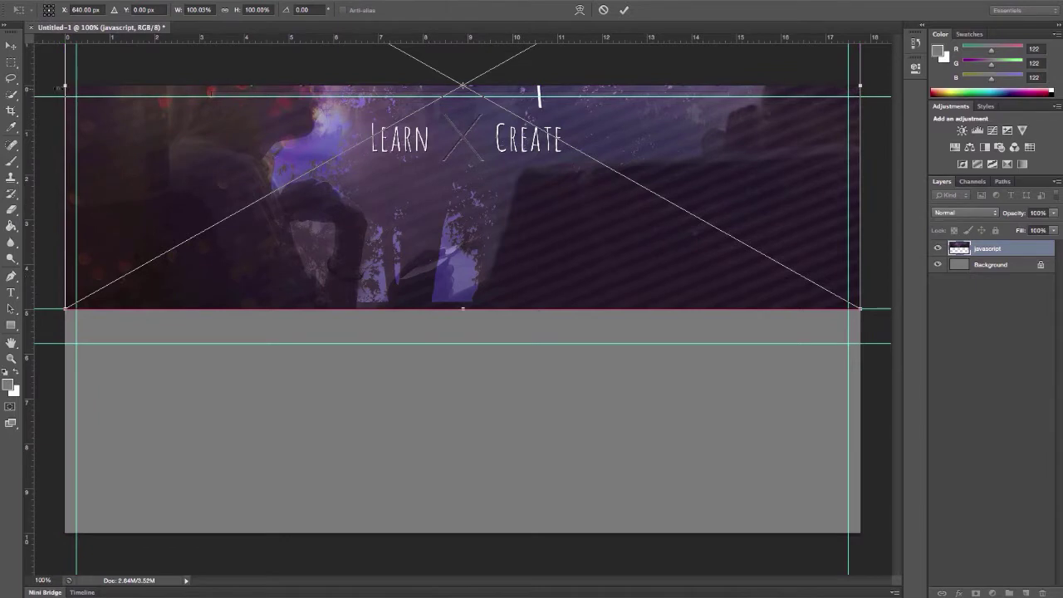
pyautogui.press('v')
pyautogui.click(652, 202)
# Mask the photo to the header band, rasterize it, heal the stray mark, and add a new layer
pyautogui.click(12, 63)
pyautogui.moveTo(77, 96); pyautogui.dragTo(841, 270)
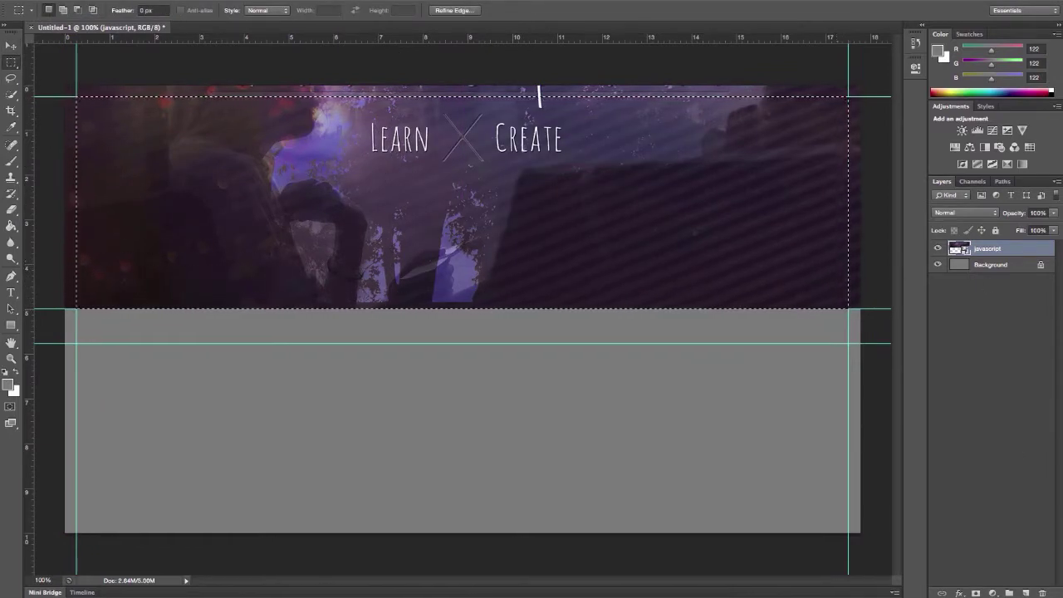
pyautogui.hotkey('ctrl', 'shift', 'm')
pyautogui.rightClick(1018, 249)
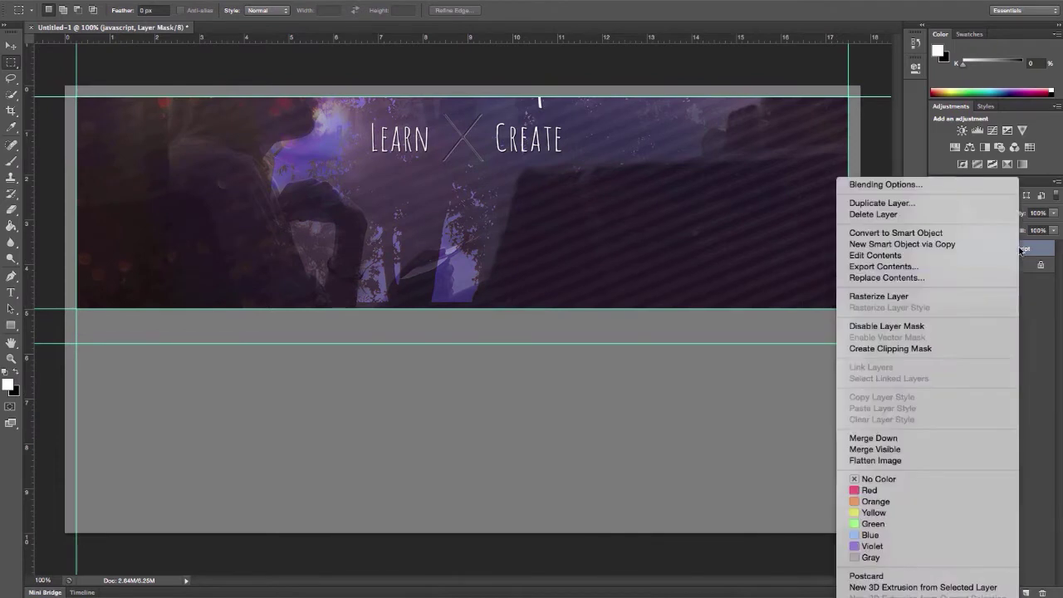
pyautogui.click(864, 297)
pyautogui.click(12, 144)
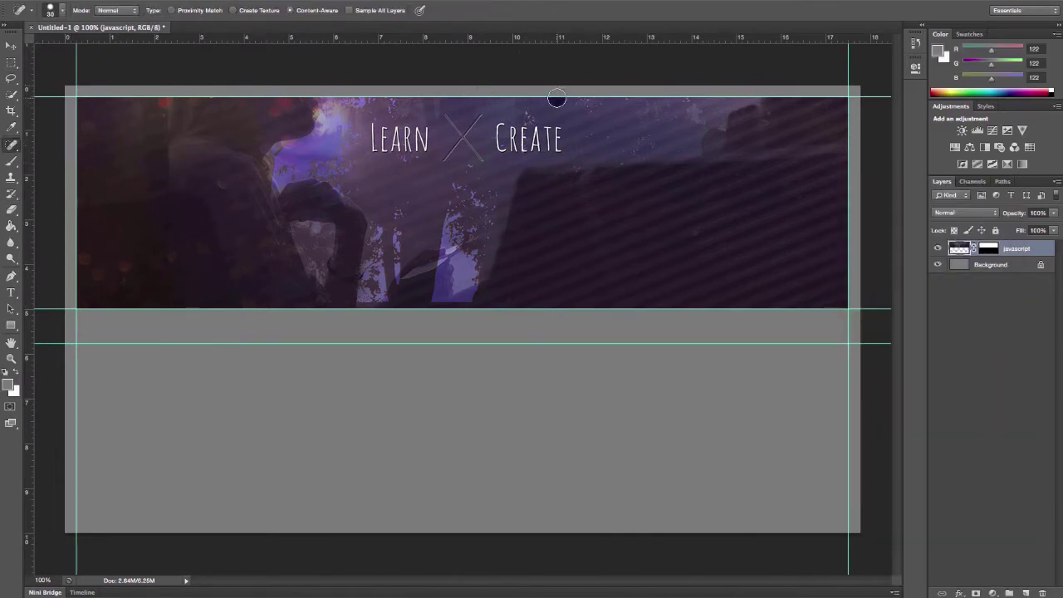
pyautogui.click(1025, 592)
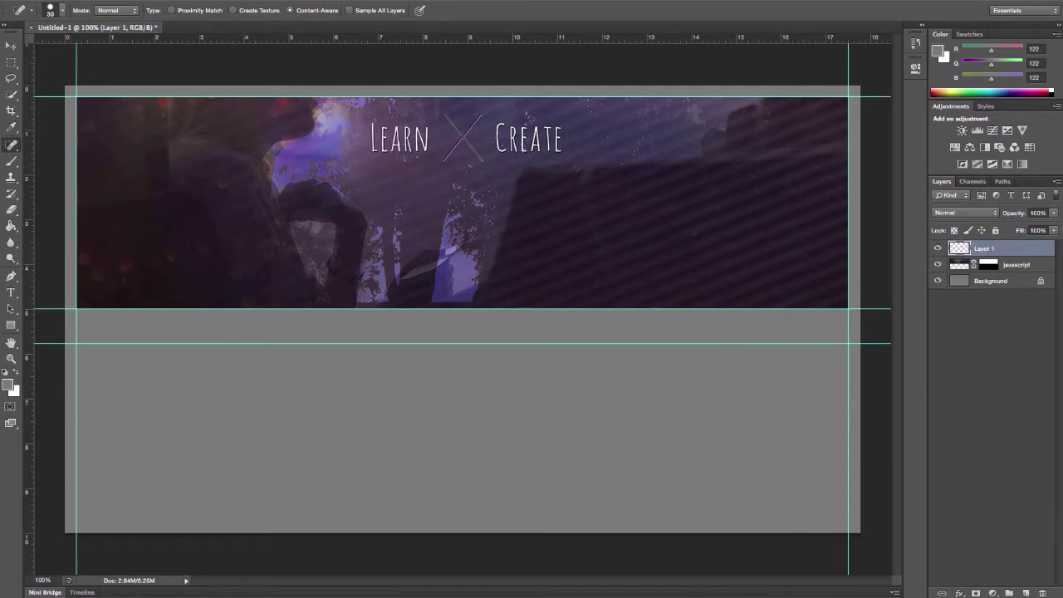
# Type the 'Learn WebDesign' headline in the header in white and show the Character panel
pyautogui.press('t')
pyautogui.click(314, 228)
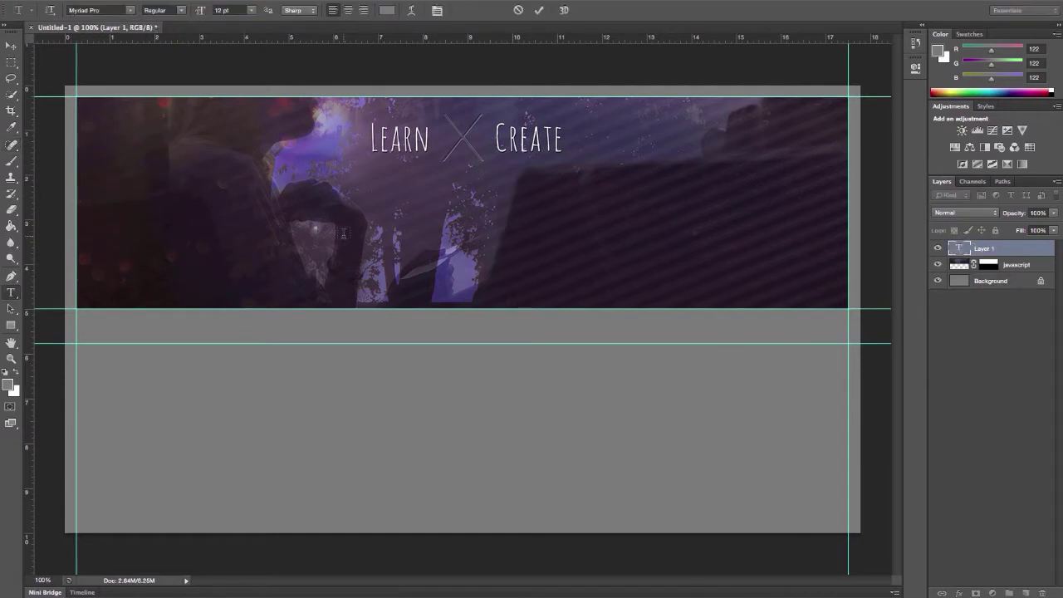
pyautogui.click(387, 10)
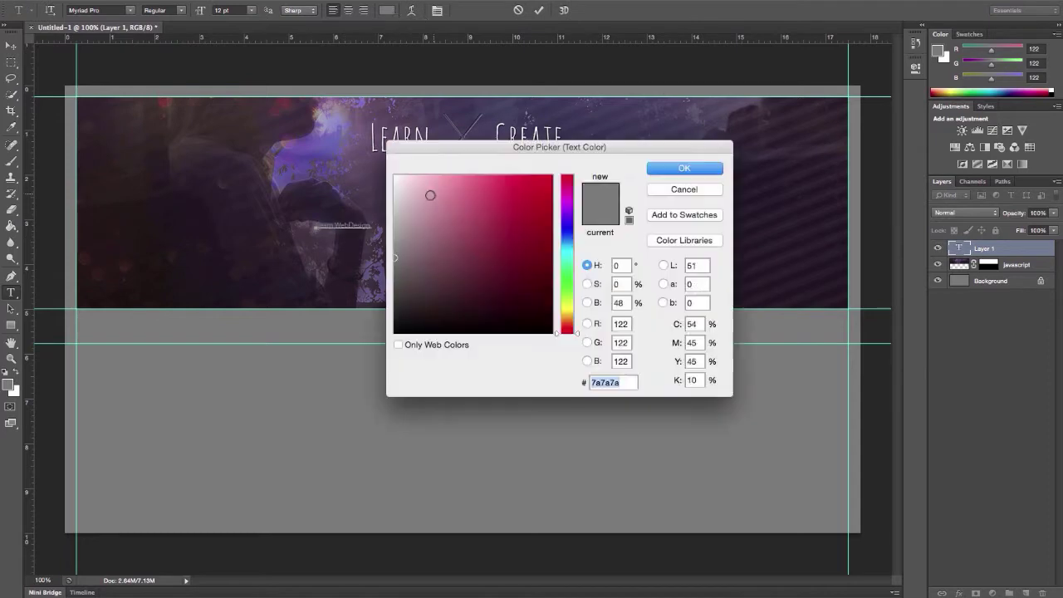
pyautogui.click(398, 175)
pyautogui.click(684, 166)
pyautogui.click(350, 0)
pyautogui.click(358, 123)
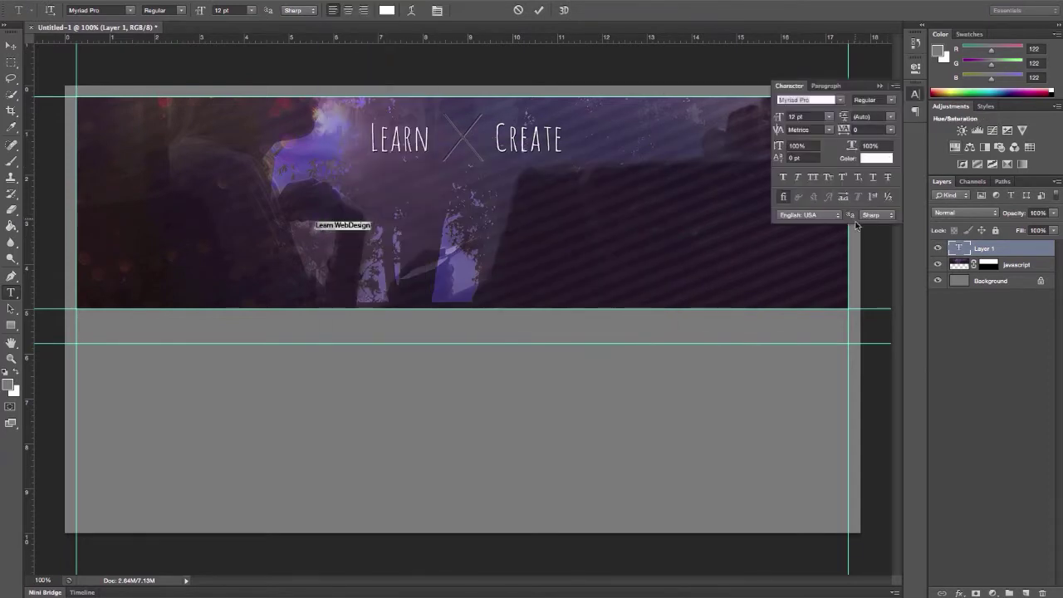
pyautogui.click(834, 119)
pyautogui.click(11, 45)
# Free Transform the headline larger and position it under the Learn × Create title
pyautogui.hotkey('ctrl', 't')
pyautogui.moveTo(371, 220); pyautogui.dragTo(579, 186)
pyautogui.moveTo(448, 205); pyautogui.dragTo(470, 206)
pyautogui.moveTo(599, 186); pyautogui.dragTo(645, 159)
pyautogui.moveTo(579, 170); pyautogui.dragTo(560, 169)
# Apply the headline resize and select the whole headline text for editing
pyautogui.press('Return')
pyautogui.press('t')
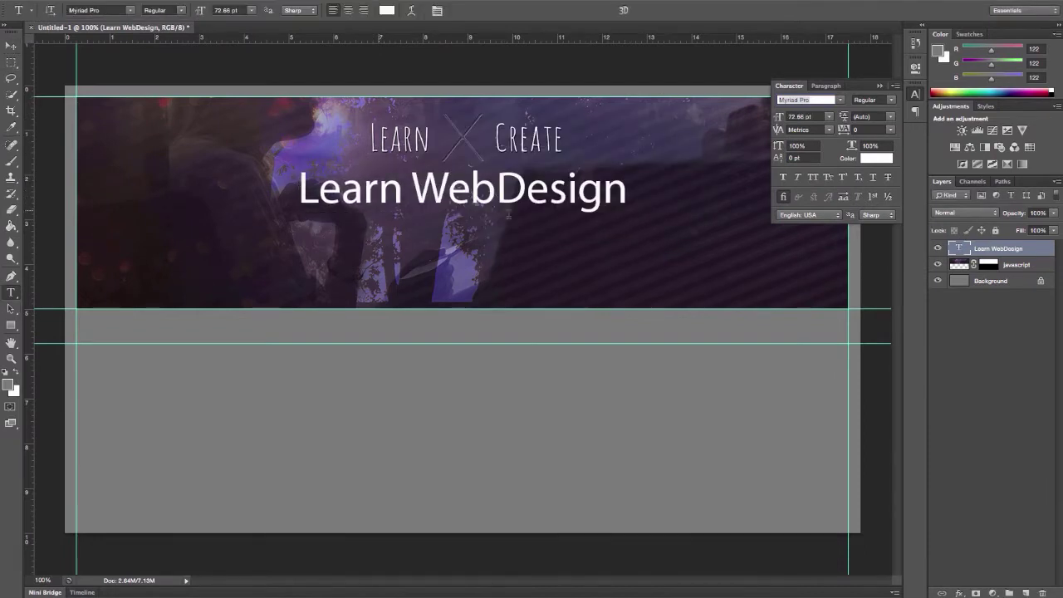
pyautogui.click(505, 189)
pyautogui.tripleClick(457, 190)
# Try the Al Nile font on the headline
pyautogui.click(813, 100)
pyautogui.scroll(4, 812, 100)
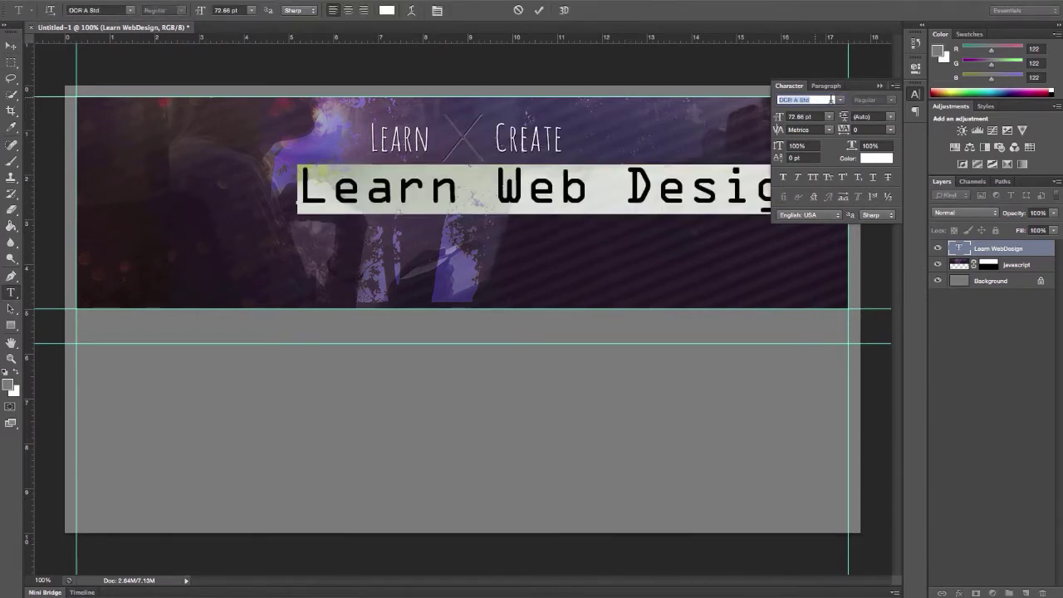
pyautogui.click(840, 100)
pyautogui.scroll(-10, 872, 299)
pyautogui.scroll(10, 872, 299)
pyautogui.click(806, 99)
pyautogui.press('BackSpace')
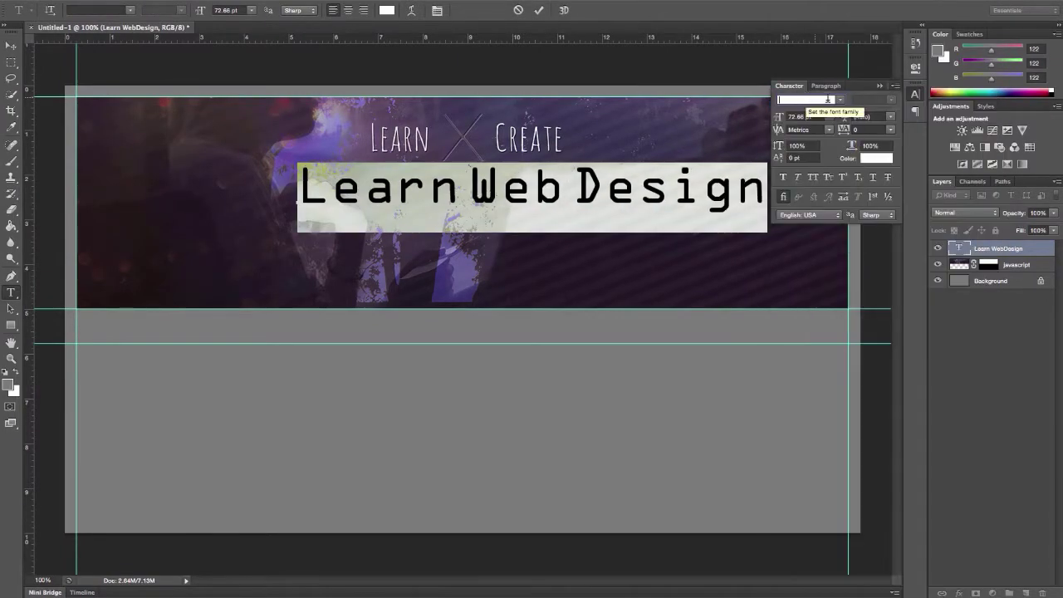
pyautogui.write('a')
pyautogui.press('Up')
pyautogui.press('Up')
pyautogui.press('Up')
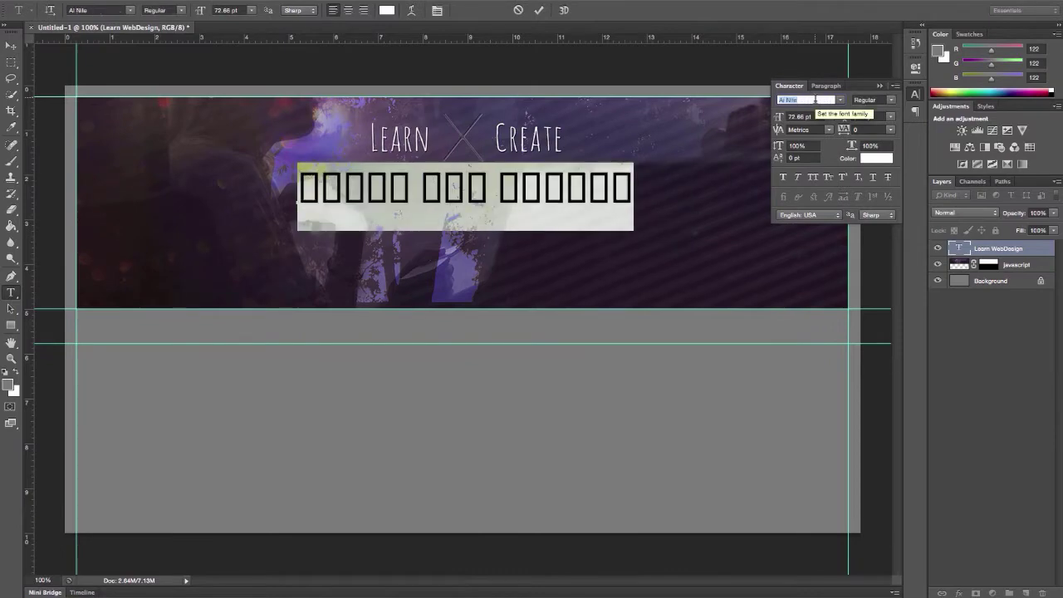
# Cycle the headline through Athelas, Chalkboard SE, Copperplate and further fonts
pyautogui.click(840, 100)
pyautogui.write('ath')
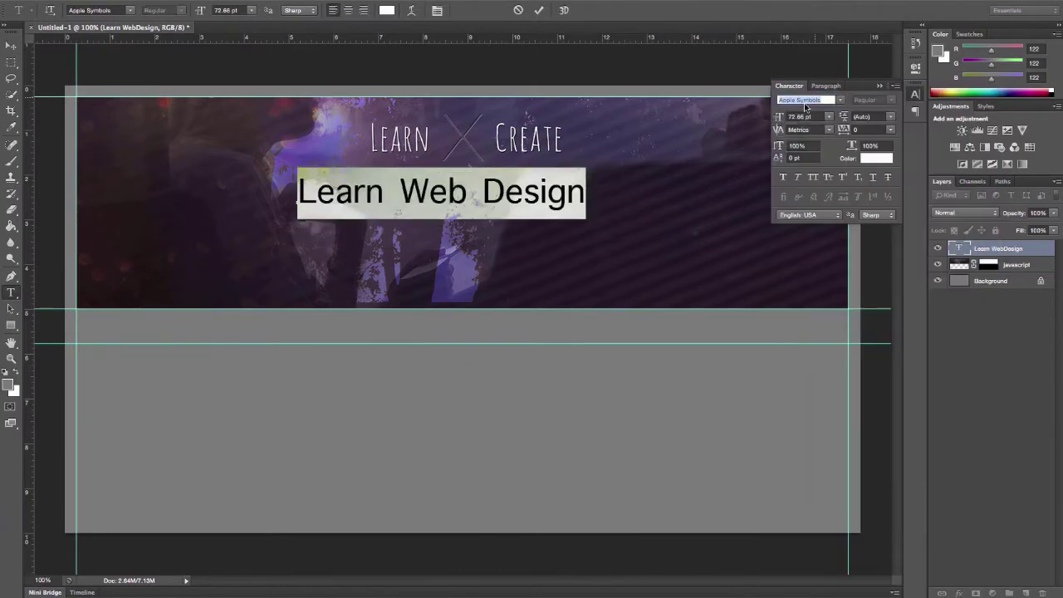
pyautogui.press('Down')
pyautogui.press('Up')
pyautogui.press('Down')
pyautogui.press('Down')
pyautogui.press('Down')
pyautogui.press('Down')
pyautogui.press('Down')
pyautogui.press('Down')
pyautogui.press('Down')
pyautogui.press('Down')
pyautogui.press('Down')
pyautogui.press('Down')
pyautogui.press('Down')
pyautogui.press('Down')
pyautogui.press('Down')
pyautogui.press('Down')
pyautogui.press('Down')
pyautogui.press('Down')
pyautogui.press('Down')
pyautogui.press('Down')
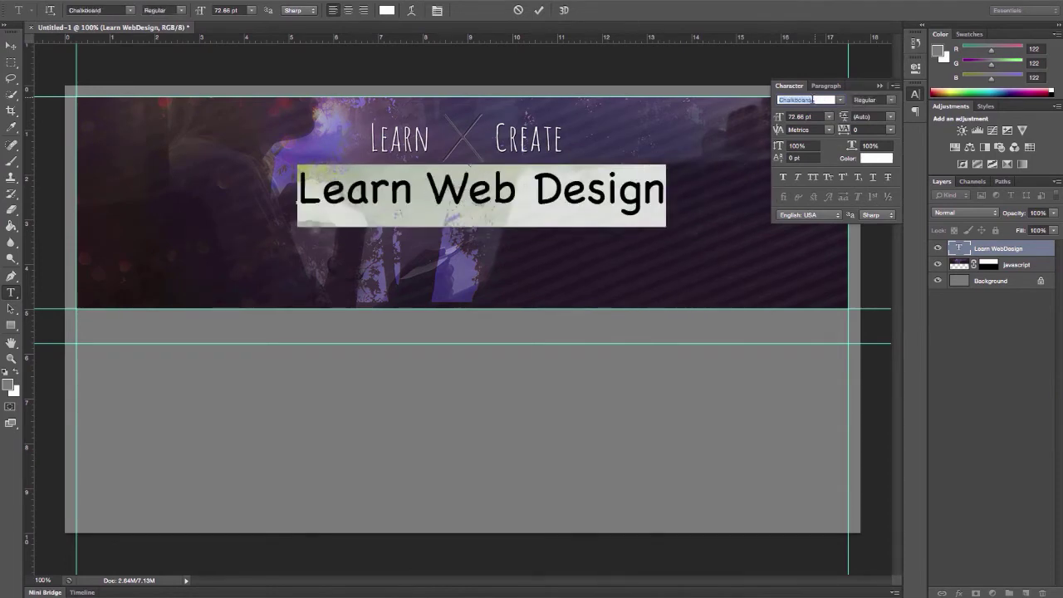
pyautogui.press('Down')
pyautogui.press('Down')
pyautogui.press('Down')
pyautogui.press('Down')
pyautogui.press('Down')
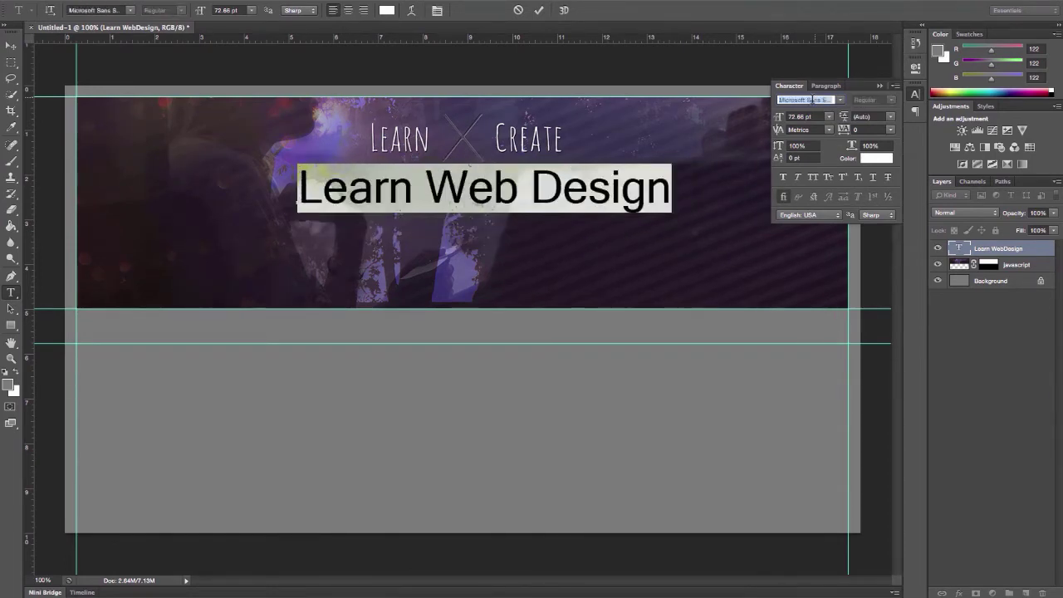
pyautogui.press('Down')
pyautogui.click(840, 99)
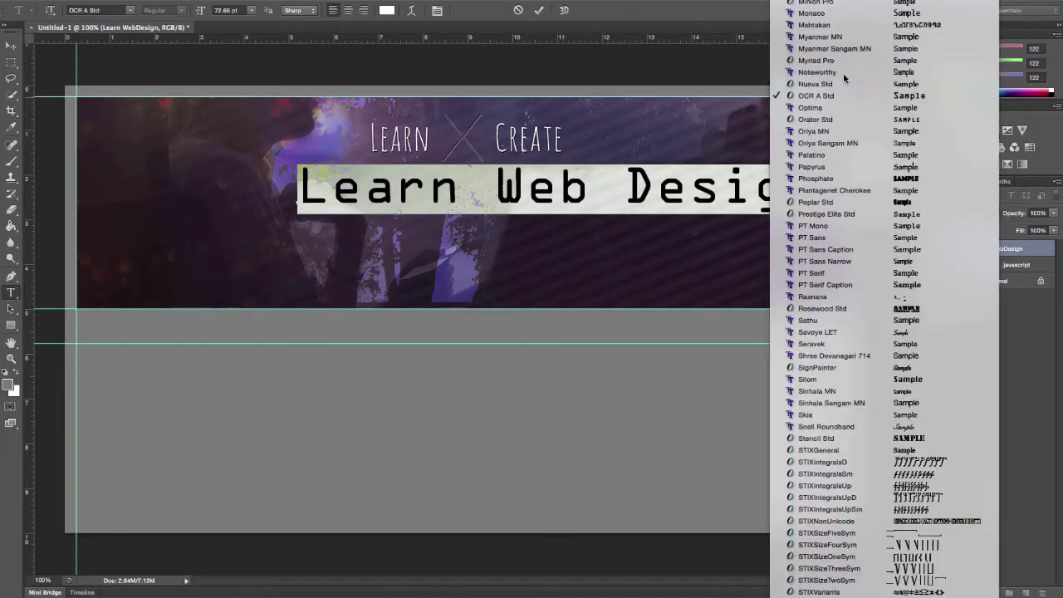
pyautogui.click(812, 108)
pyautogui.press('Down')
pyautogui.press('Down')
pyautogui.press('Down')
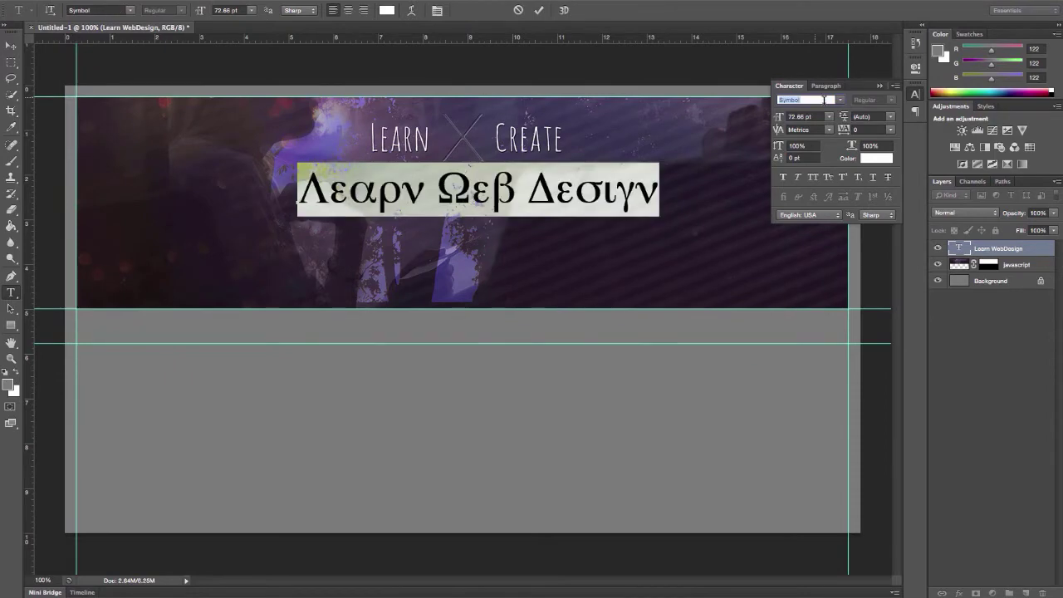
pyautogui.press('Down')
pyautogui.press('Down')
pyautogui.press('Down')
pyautogui.press('Down')
pyautogui.press('Down')
pyautogui.press('Down')
# Try Zapfino (undone), then HanziPen TC and Weibei TC on the headline
pyautogui.click(840, 100)
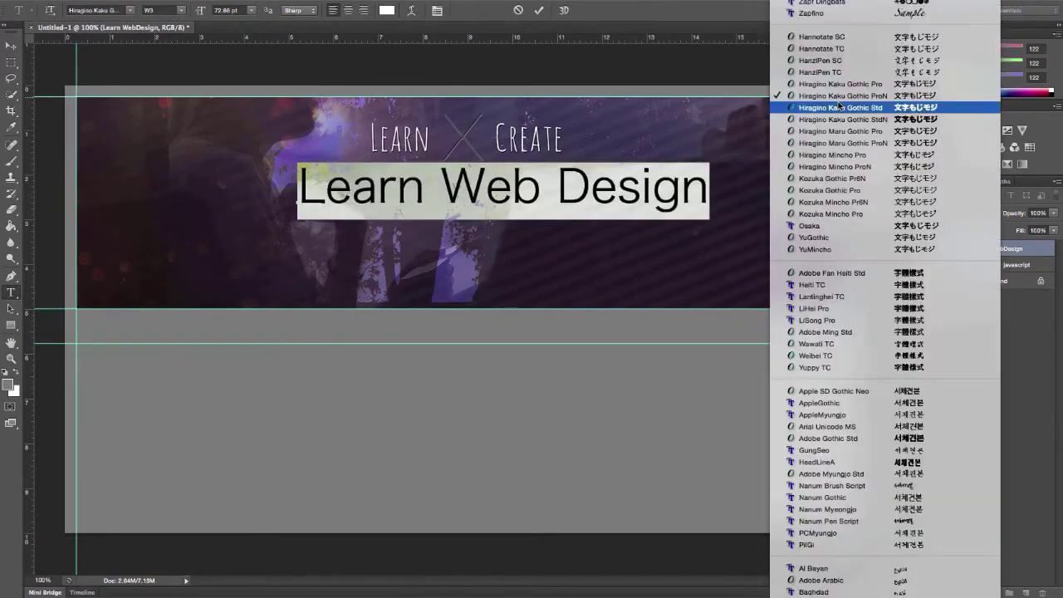
pyautogui.click(829, 13)
pyautogui.press('super+z')
pyautogui.click(839, 100)
pyautogui.click(821, 72)
pyautogui.press('Down')
pyautogui.press('Down')
pyautogui.press('Down')
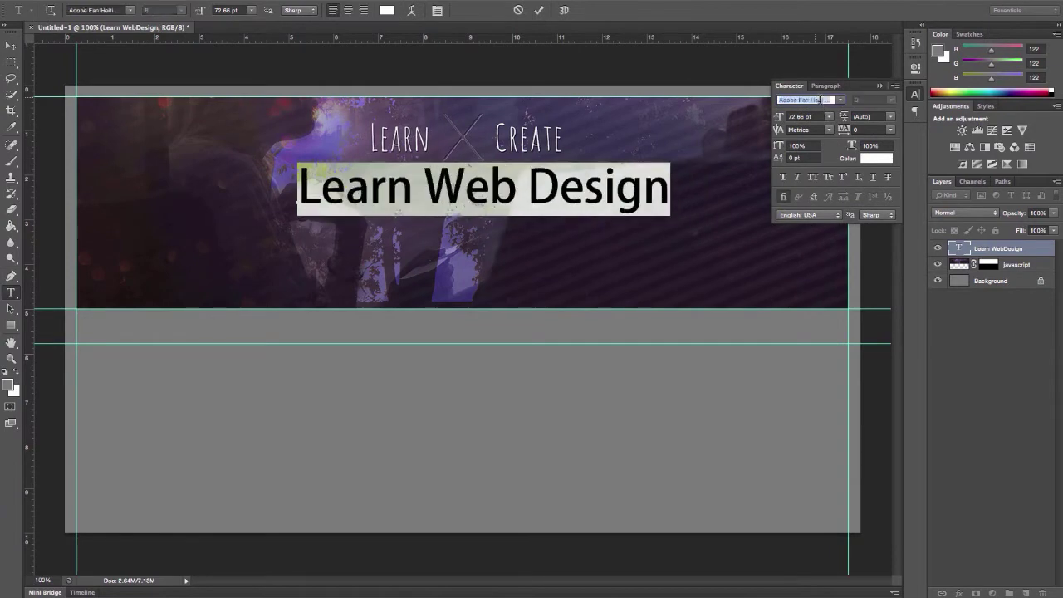
pyautogui.click(840, 99)
pyautogui.click(817, 113)
# Try a few more fonts including an italic one, settling on Noteworthy Light
pyautogui.press('Down')
pyautogui.press('Down')
pyautogui.press('Down')
pyautogui.press('Down')
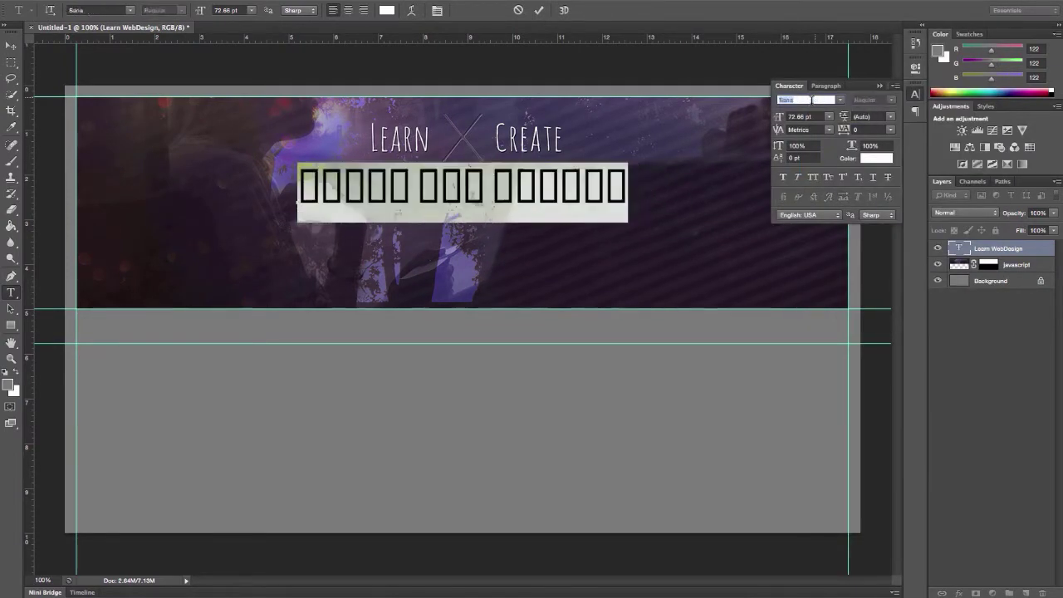
pyautogui.press('Down')
pyautogui.click(840, 100)
pyautogui.click(840, 103)
pyautogui.press('Down')
pyautogui.click(842, 101)
pyautogui.scroll(10, 831, 249)
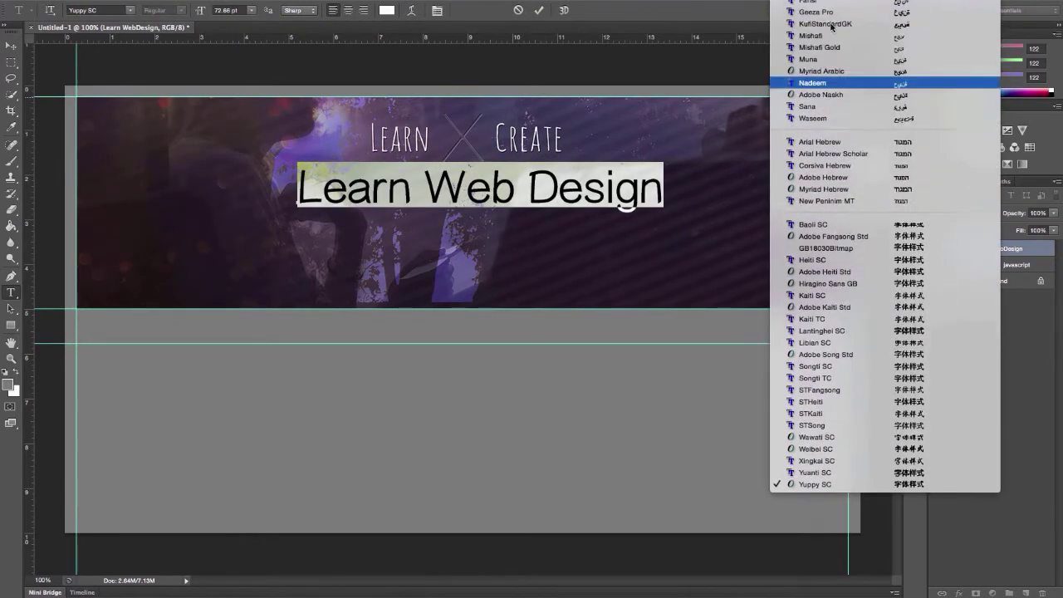
pyautogui.click(822, 274)
# Commit the font change and move the headline slightly down and right
pyautogui.click(11, 45)
pyautogui.moveTo(467, 189); pyautogui.dragTo(479, 202)
pyautogui.click(11, 293)
# Duplicate the headline layer and move the copy about 53 px down
pyautogui.click(617, 204)
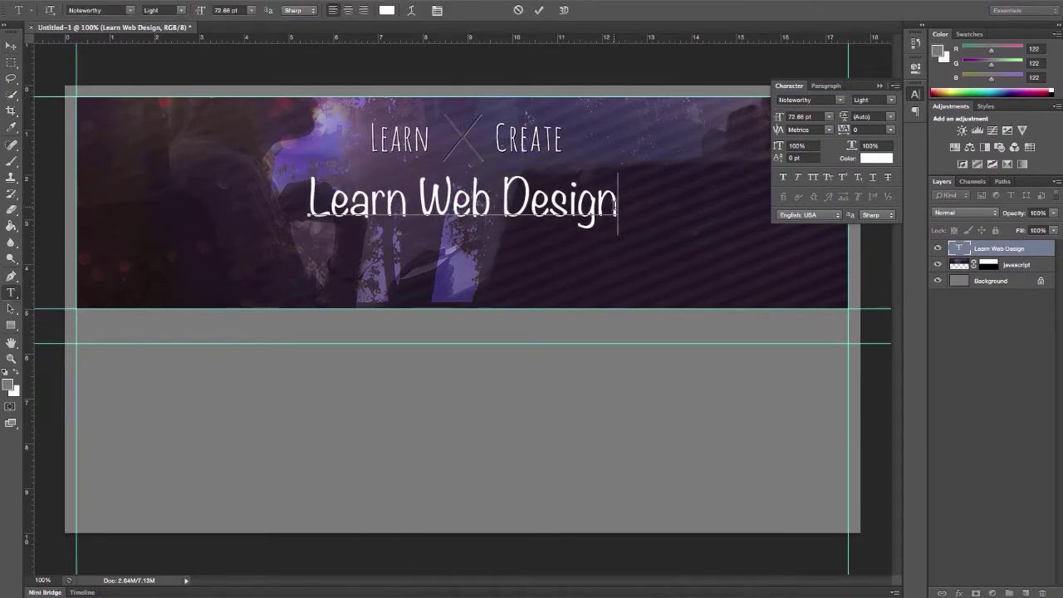
pyautogui.hotkey('ctrl', 'Return')
pyautogui.press('v')
pyautogui.rightClick(1001, 253)
pyautogui.click(868, 178)
pyautogui.press('Return')
pyautogui.moveTo(473, 215); pyautogui.dragTo(473, 258)
# Retype the copy as 'Javascript for Web Design' and shift it about 85 px left
pyautogui.press('t')
pyautogui.tripleClick(373, 250)
pyautogui.write('Javascript for Web Design')
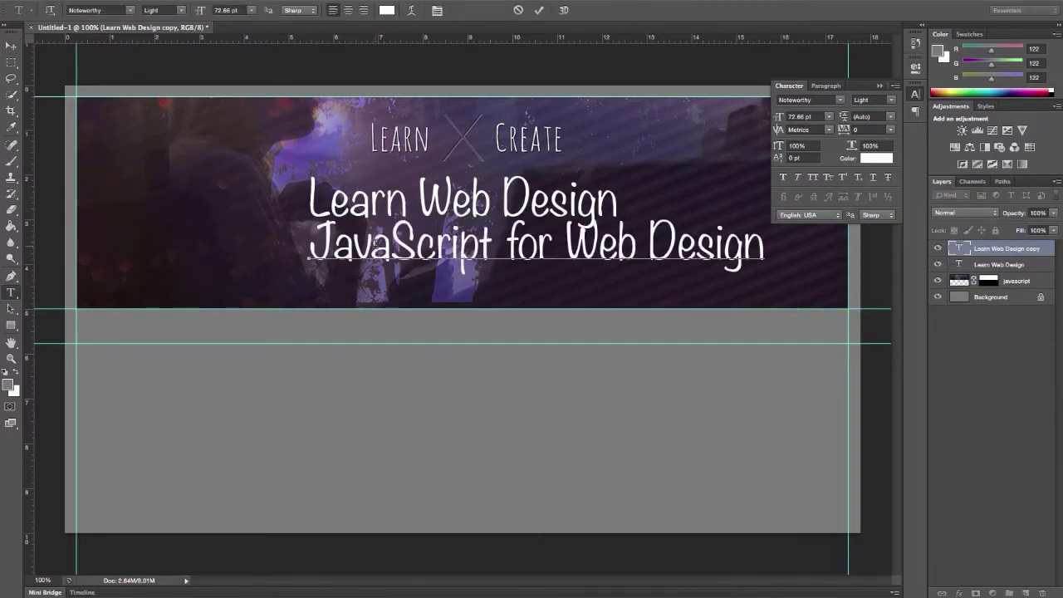
pyautogui.hotkey('ctrl', 'Return')
pyautogui.press('v')
pyautogui.moveTo(548, 237); pyautogui.dragTo(505, 203)
# Scale the JavaScript for Web Design subtitle down to about 68%
pyautogui.click(1005, 248)
pyautogui.hotkey('ctrl', 't')
pyautogui.moveTo(693, 244); pyautogui.dragTo(619, 244)
pyautogui.moveTo(235, 243); pyautogui.dragTo(307, 239)
pyautogui.click(11, 45)
pyautogui.press('Return')
# Move the subtitle and headline down, then shift both lines together to the right
pyautogui.moveTo(582, 237); pyautogui.dragTo(582, 251)
pyautogui.moveTo(615, 207); pyautogui.dragTo(619, 235)
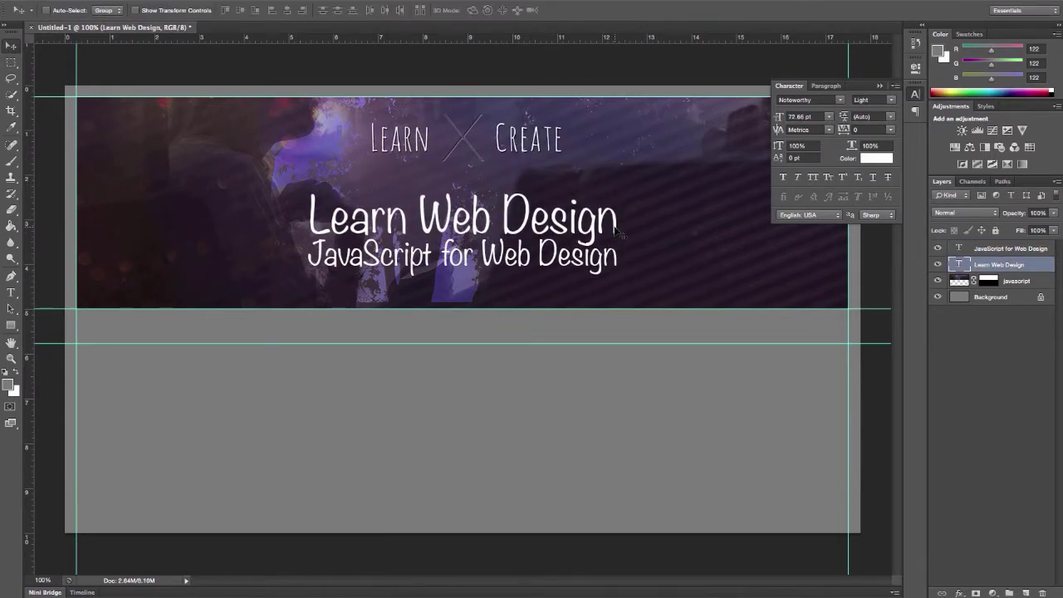
pyautogui.keyDown('shift'); pyautogui.click(1001, 248); pyautogui.keyUp('shift')
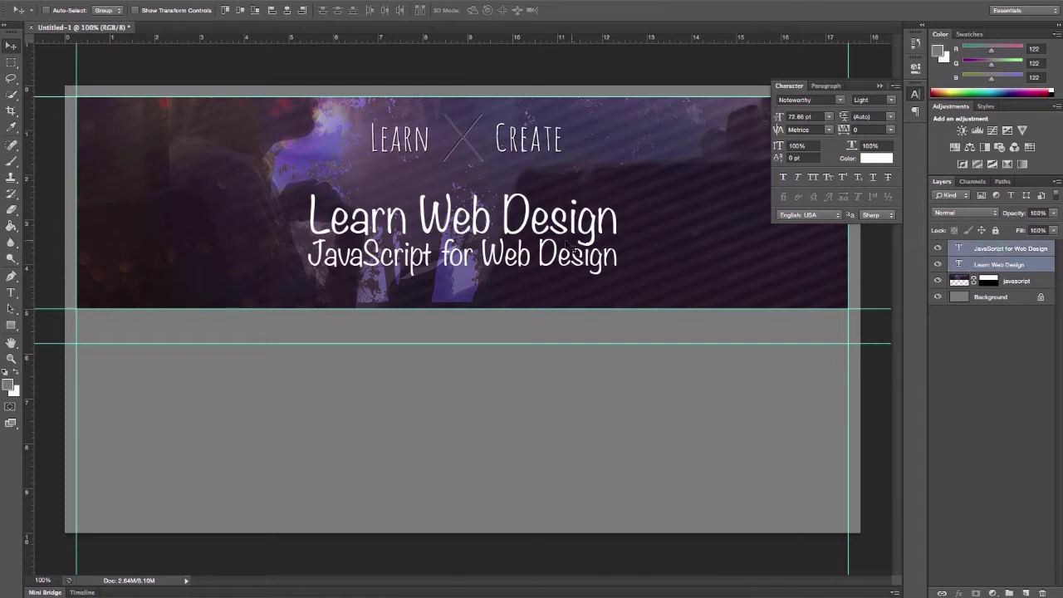
pyautogui.moveTo(546, 219); pyautogui.dragTo(722, 235)
# Duplicate the subtitle, retype it as 'w/ WebCraftie', and place it below the subtitle
pyautogui.rightClick(1010, 248)
pyautogui.click(914, 188)
pyautogui.press('Return')
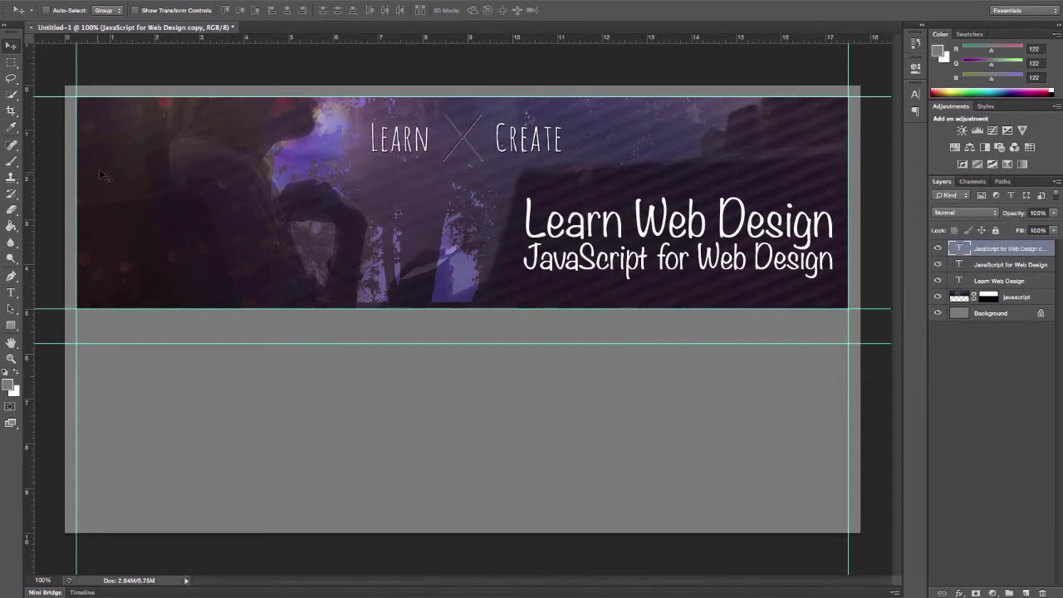
pyautogui.click(11, 292)
pyautogui.click(531, 258)
pyautogui.hotkey('ctrl', 'a')
pyautogui.write('jQ')
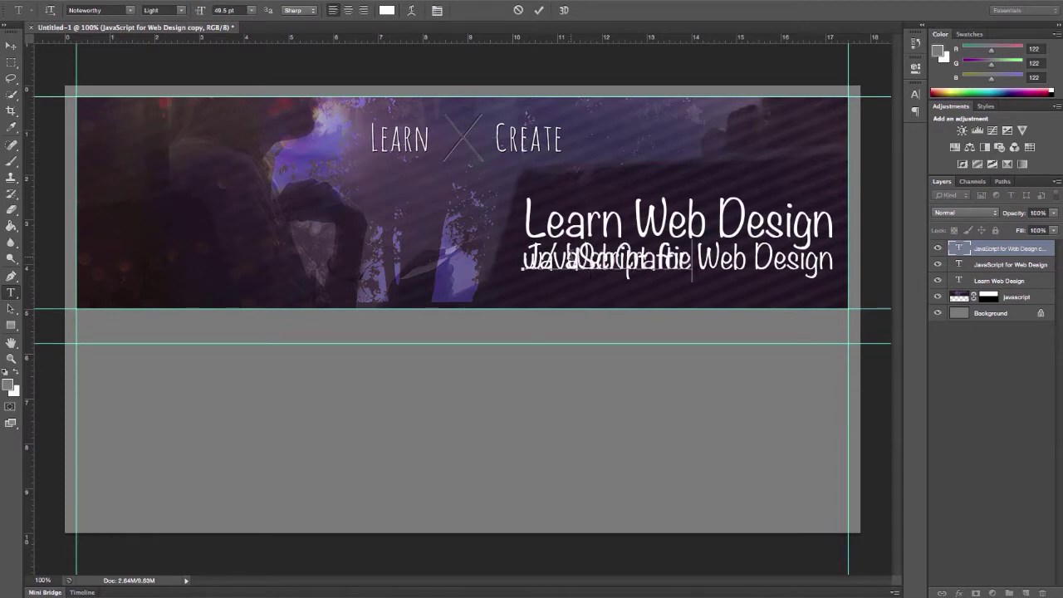
pyautogui.hotkey('ctrl', 'Return')
pyautogui.moveTo(606, 258); pyautogui.dragTo(752, 293)
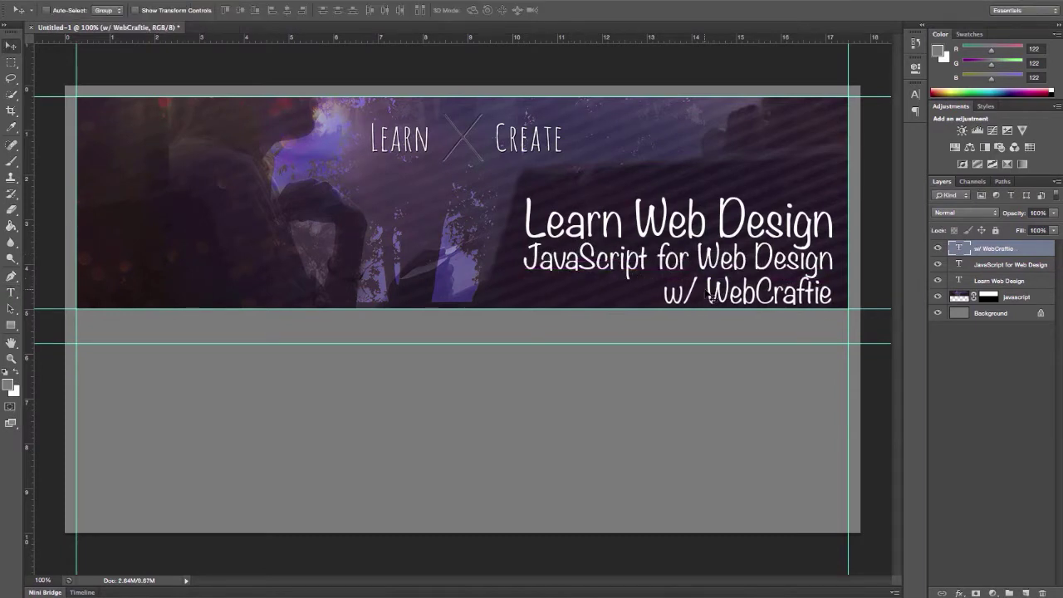
# Shrink the w/ WebCraftie line with Free Transform
pyautogui.hotkey('ctrl', 't')
pyautogui.moveTo(666, 273); pyautogui.dragTo(704, 311)
pyautogui.press('v')
pyautogui.press('Return')
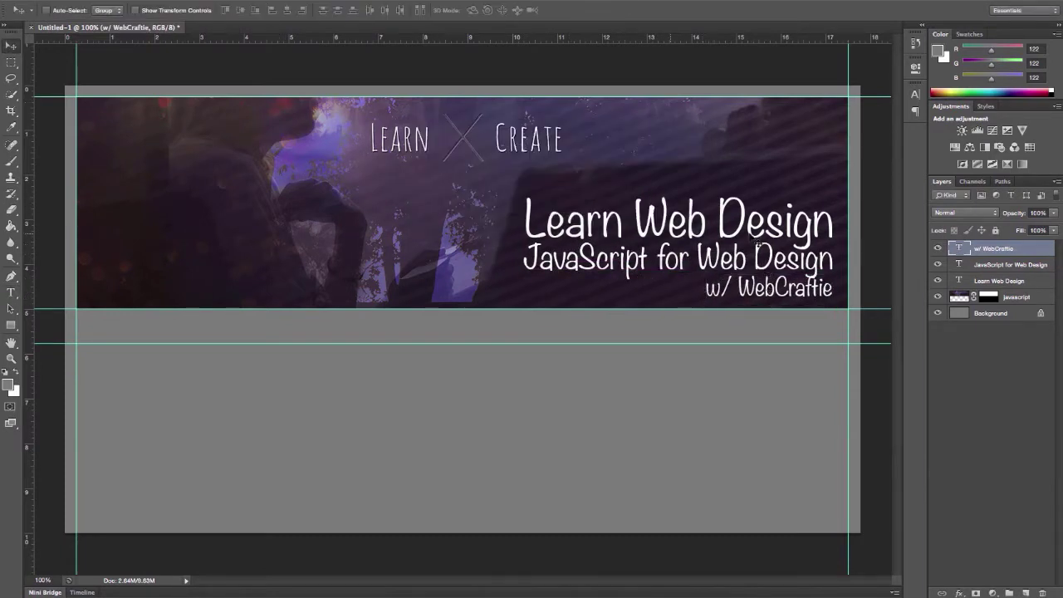
# Nudge the three hero text lines up and colour Learn Web Design pale cyan
pyautogui.keyDown('shift'); pyautogui.click(988, 280); pyautogui.keyUp('shift')
pyautogui.press('Up')
pyautogui.press('Up')
pyautogui.press('Up')
pyautogui.press('Up')
pyautogui.press('Up')
pyautogui.press('Up')
pyautogui.press('Up')
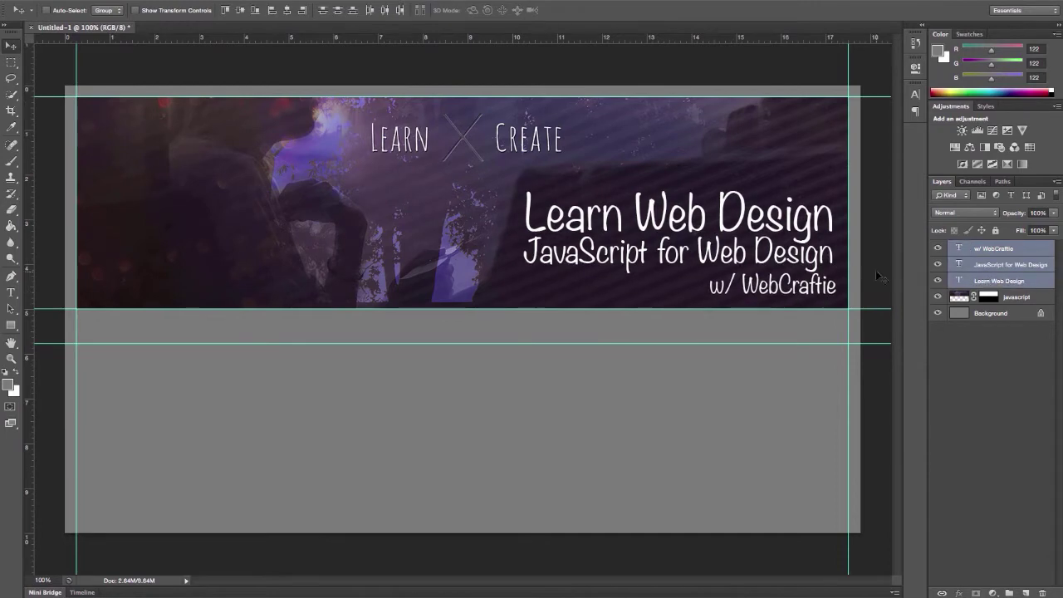
pyautogui.click(986, 283)
pyautogui.click(914, 97)
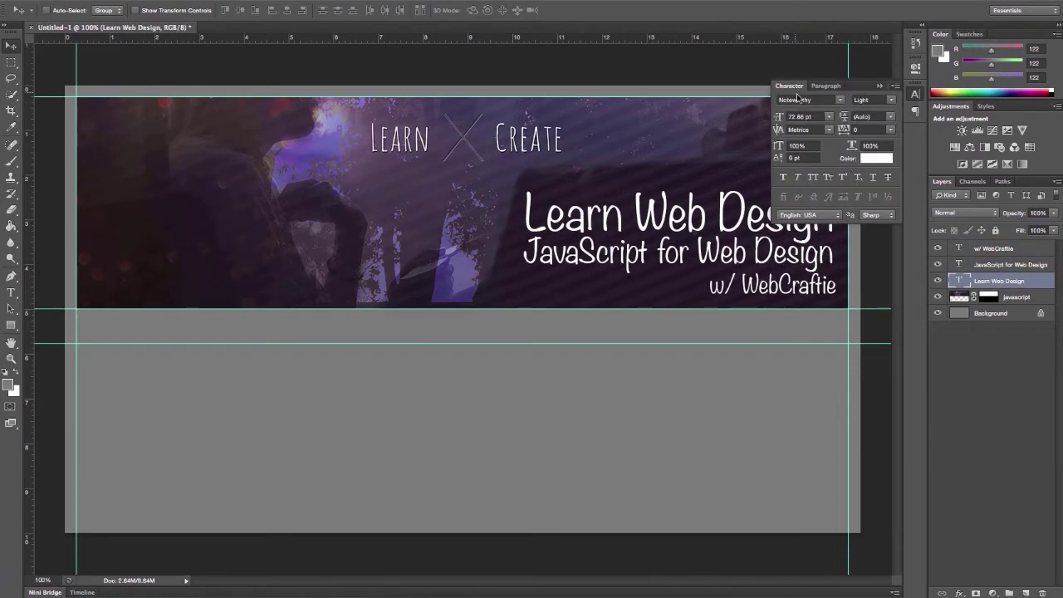
pyautogui.click(877, 158)
pyautogui.click(335, 116)
pyautogui.moveTo(334, 116); pyautogui.dragTo(339, 245)
pyautogui.click(159, 254)
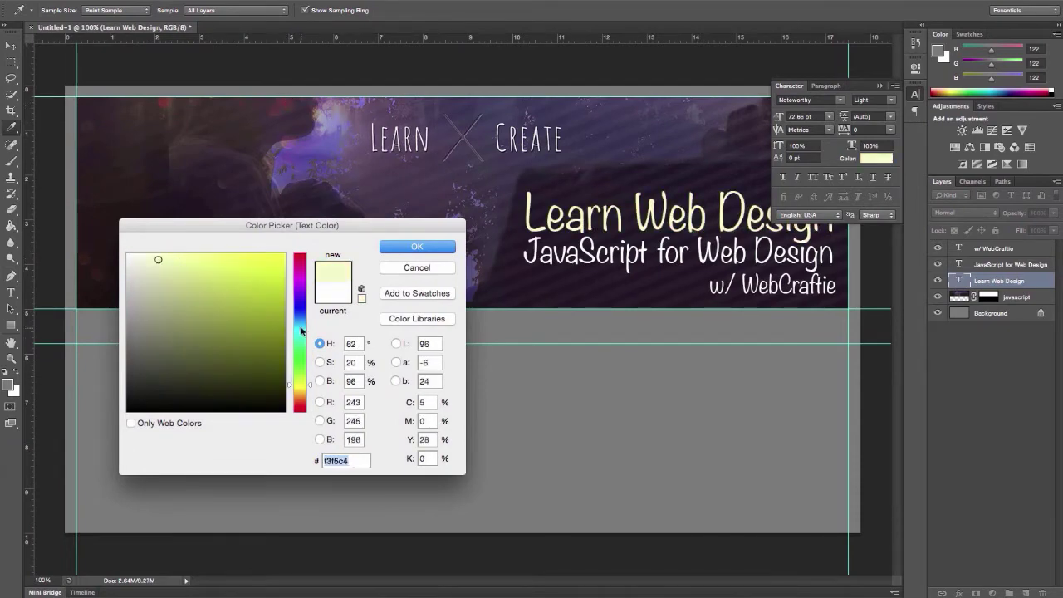
pyautogui.click(299, 328)
pyautogui.click(417, 246)
# Give w/ WebCraftie the same pale colour and shrink it slightly, keeping its right edge
pyautogui.click(992, 248)
pyautogui.click(872, 158)
pyautogui.click(442, 247)
pyautogui.click(426, 147)
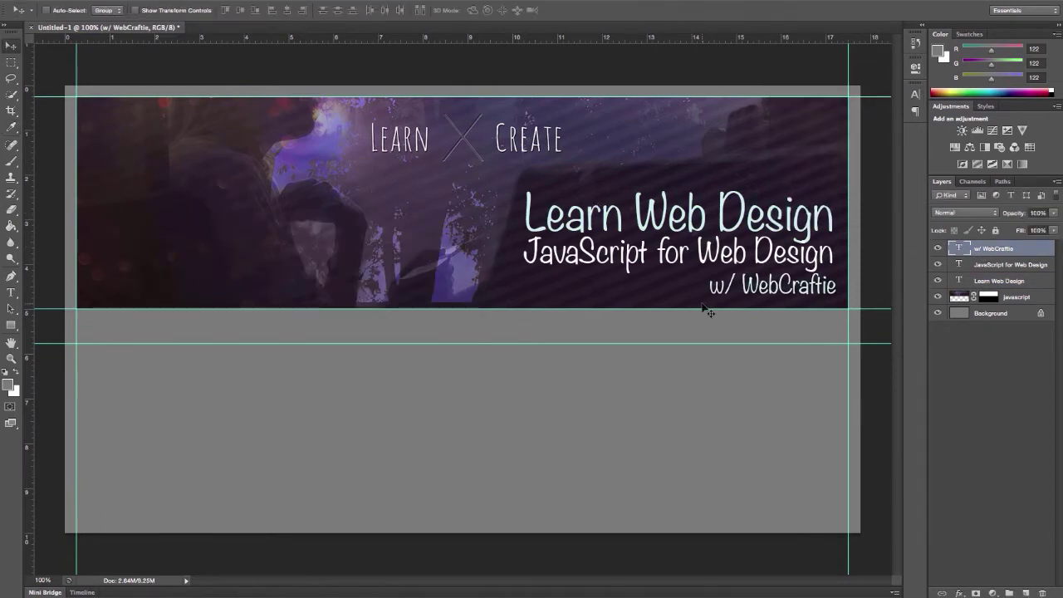
pyautogui.hotkey('ctrl', 't')
pyautogui.moveTo(706, 307); pyautogui.dragTo(718, 305)
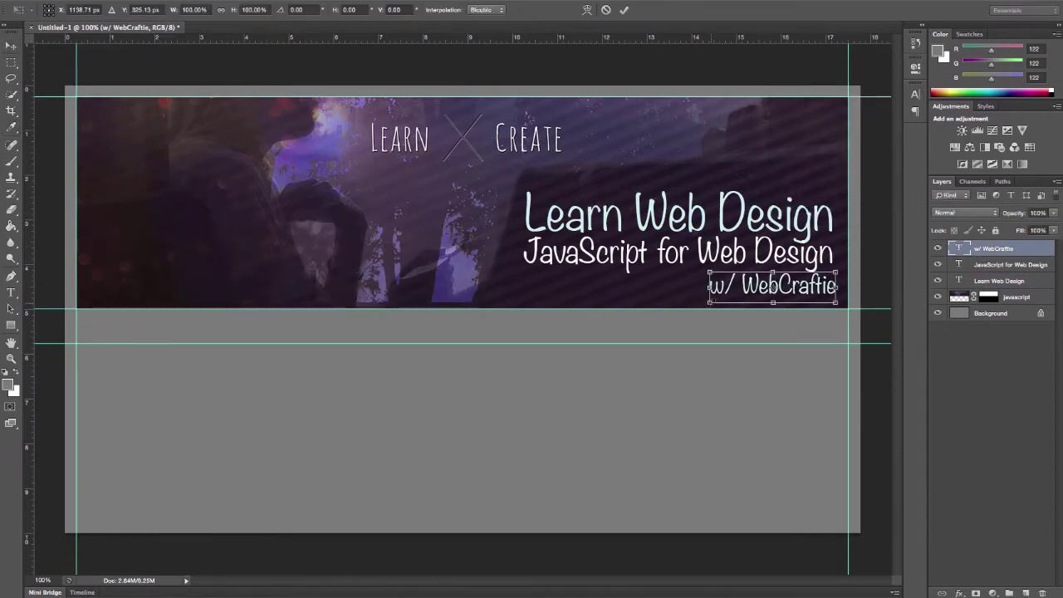
pyautogui.press('Return')
# Nudge the title lines down and group the javascript image with the hero text layers as Hero Image
pyautogui.keyDown('shift'); pyautogui.click(999, 281); pyautogui.keyUp('shift')
pyautogui.press('Down')
pyautogui.press('Down')
pyautogui.press('Down')
pyautogui.press('Down')
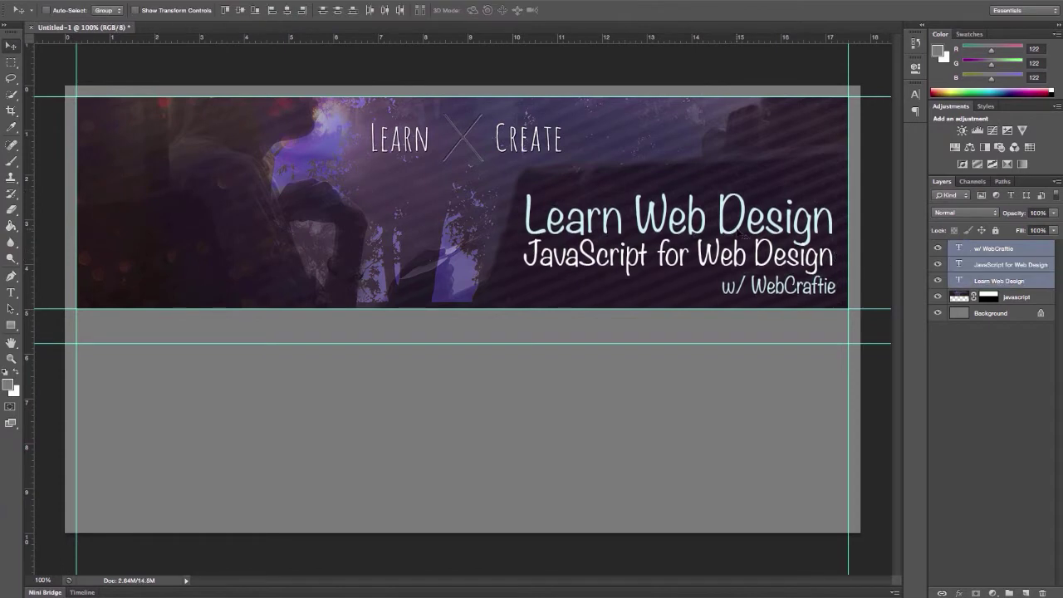
pyautogui.press('m')
pyautogui.hotkey('alt', '.')
pyautogui.click(1012, 299)
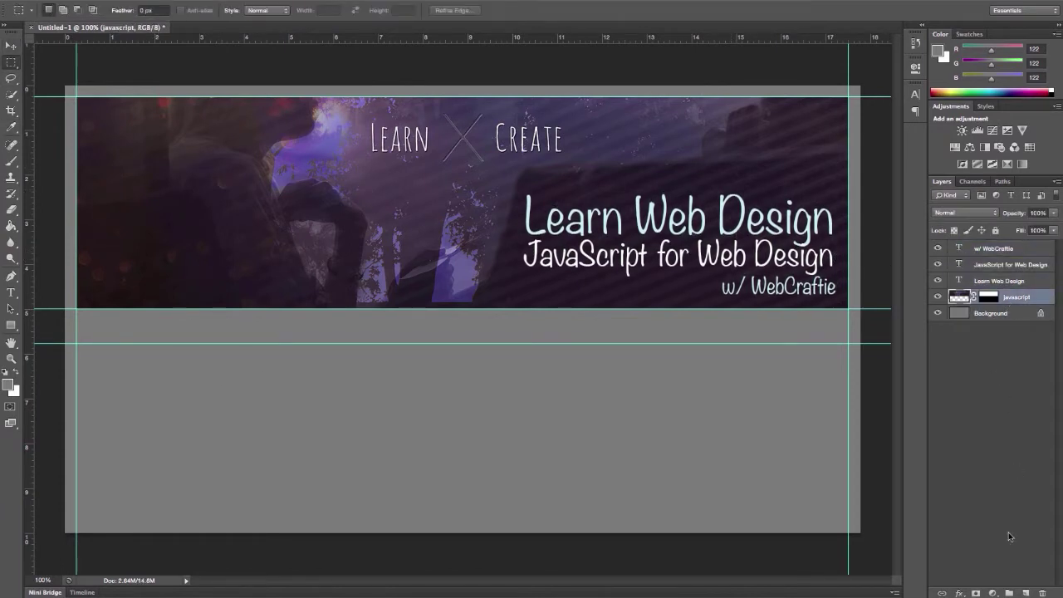
pyautogui.hotkey('ctrl', 'g')
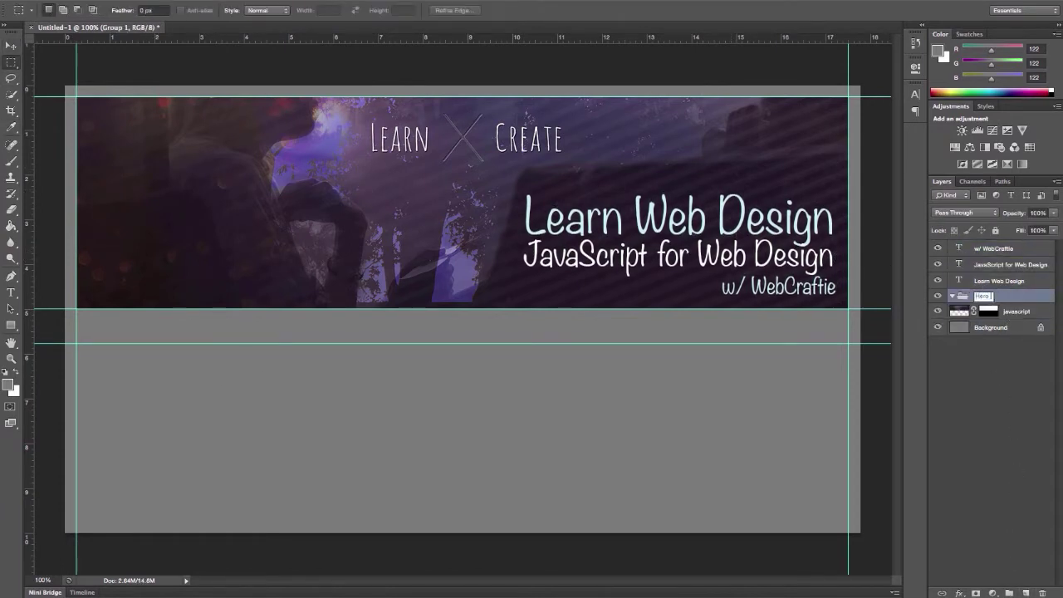
pyautogui.moveTo(1020, 298); pyautogui.dragTo(997, 250)
pyautogui.click(953, 247)
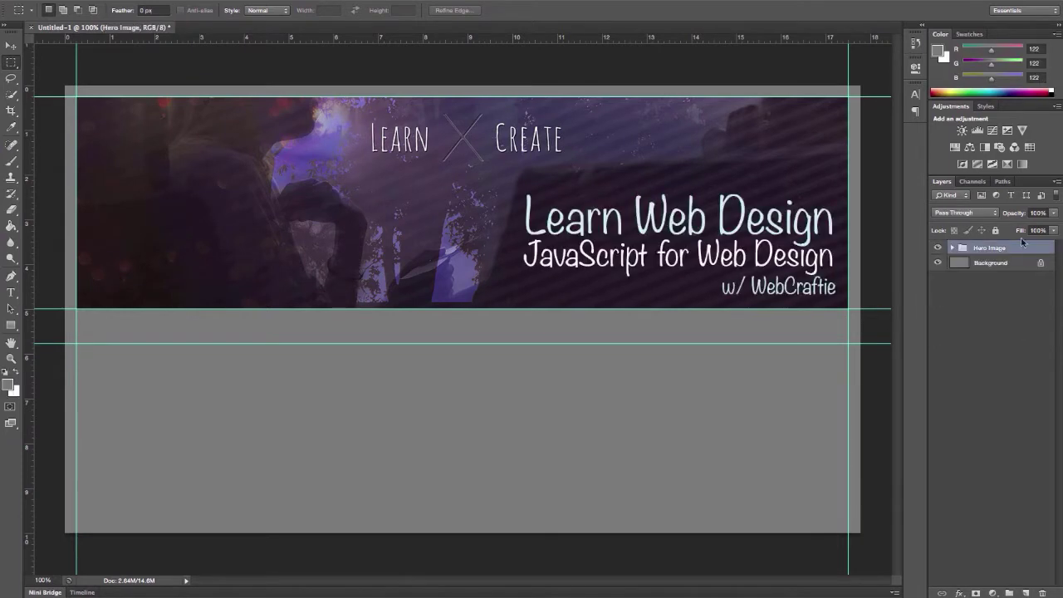
pyautogui.rightClick(1028, 248)
pyautogui.click(998, 280)
# Add an empty Layer 1 inside a violet-tagged Nav Bar group above Hero Image
pyautogui.click(993, 263)
pyautogui.click(992, 248)
pyautogui.click(1027, 592)
pyautogui.click(1009, 592)
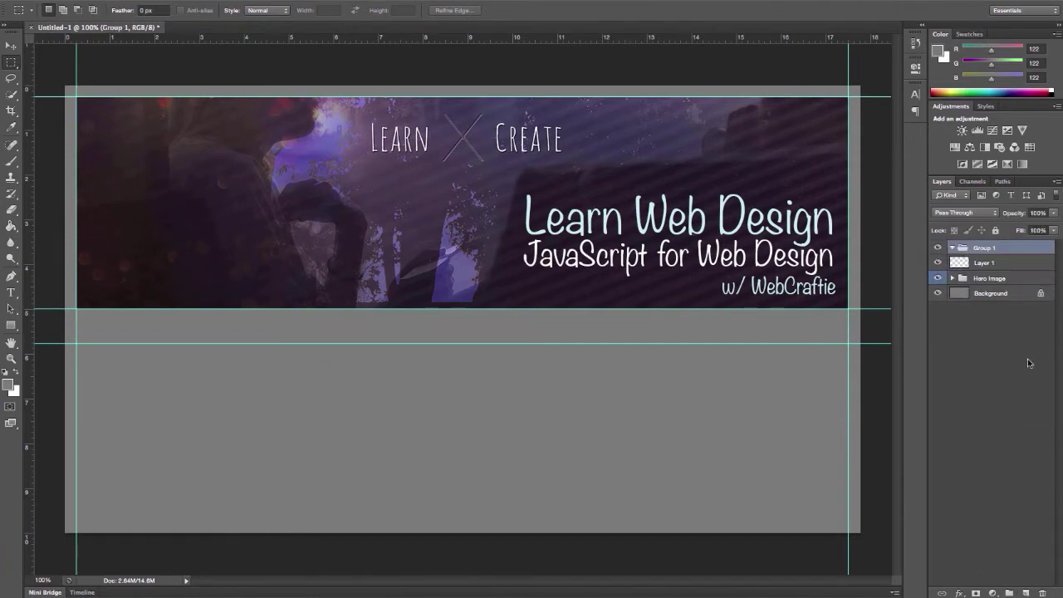
pyautogui.press('Return')
pyautogui.rightClick(1017, 247)
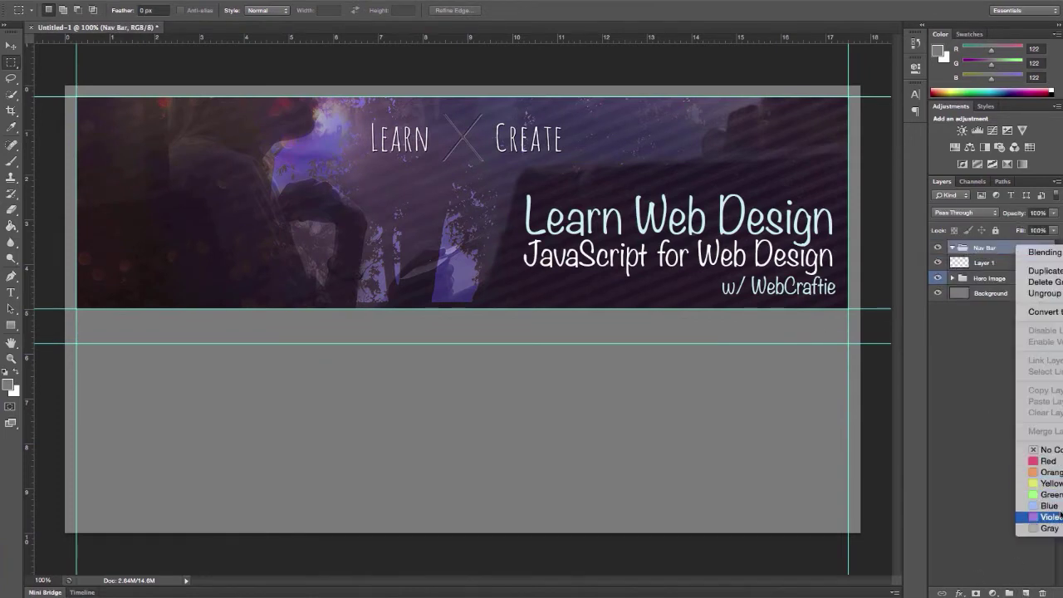
pyautogui.rightClick(1003, 248)
pyautogui.click(1039, 517)
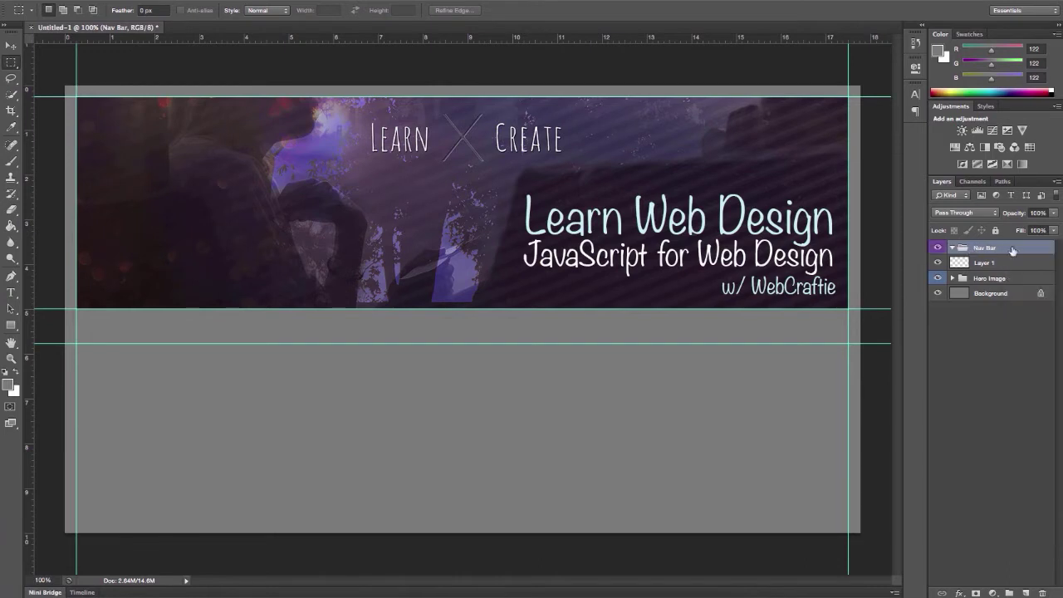
pyautogui.click(990, 264)
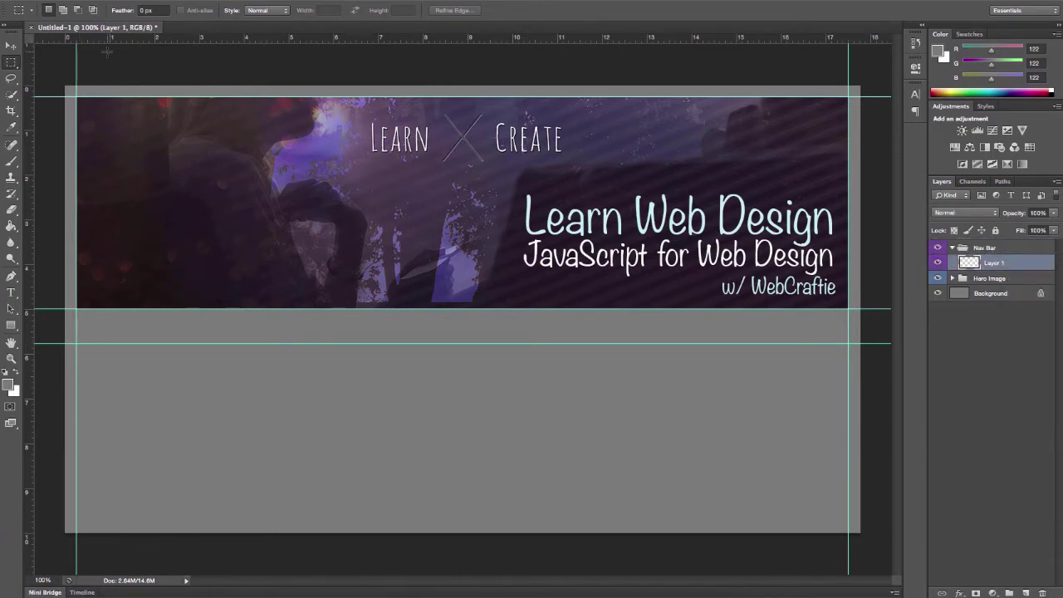
# Add a horizontal guide at about 5.56 in below the header
pyautogui.moveTo(108, 48); pyautogui.dragTo(116, 349)
pyautogui.press('v')
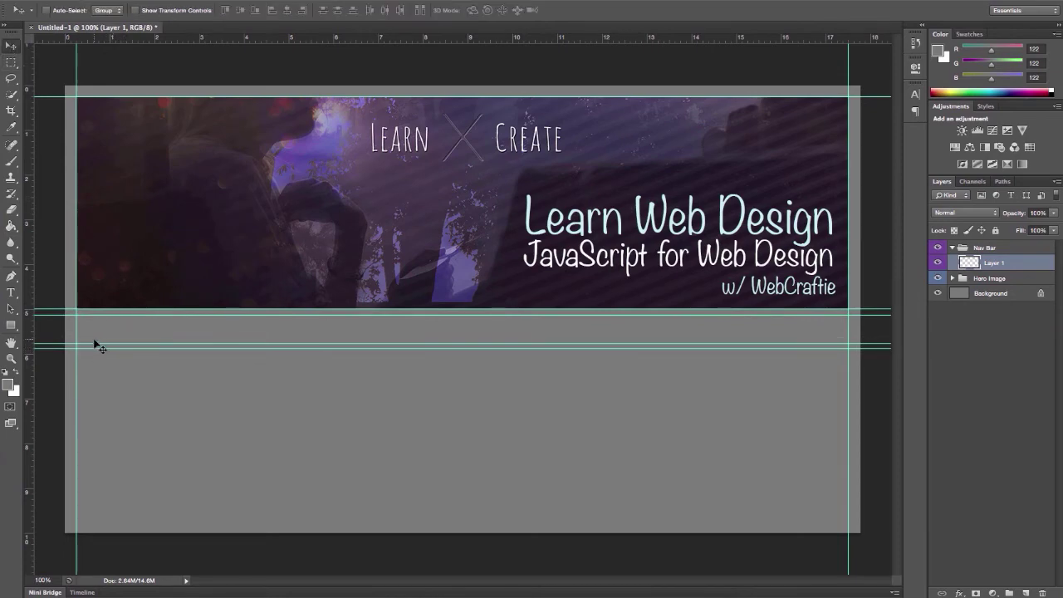
pyautogui.moveTo(87, 349); pyautogui.dragTo(88, 350)
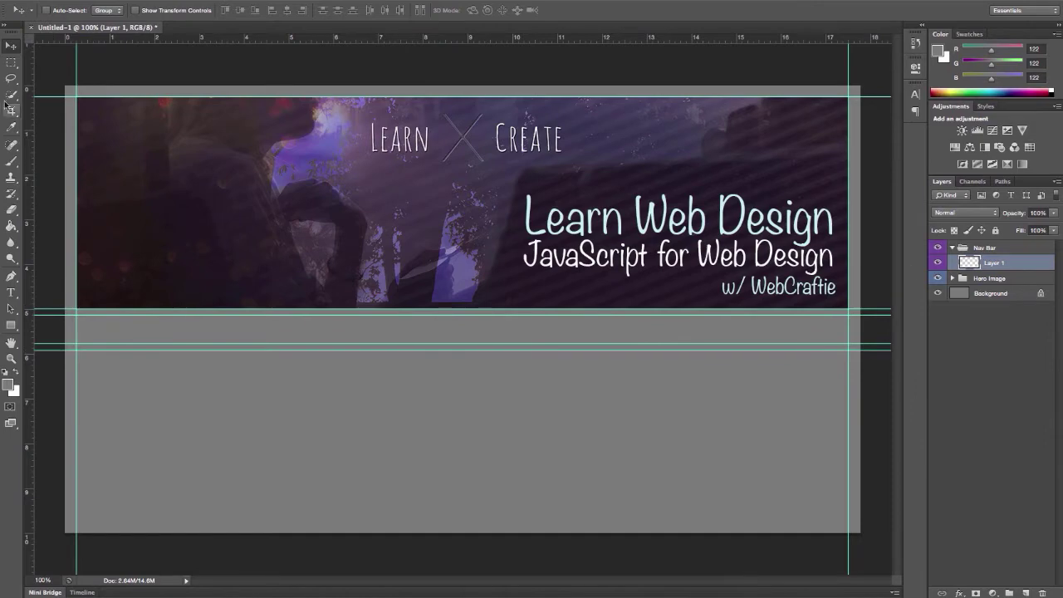
# Select the full-width strip under the hero and fill it with dark grey #474747, then deselect
pyautogui.press('m')
pyautogui.moveTo(76, 314); pyautogui.dragTo(848, 344)
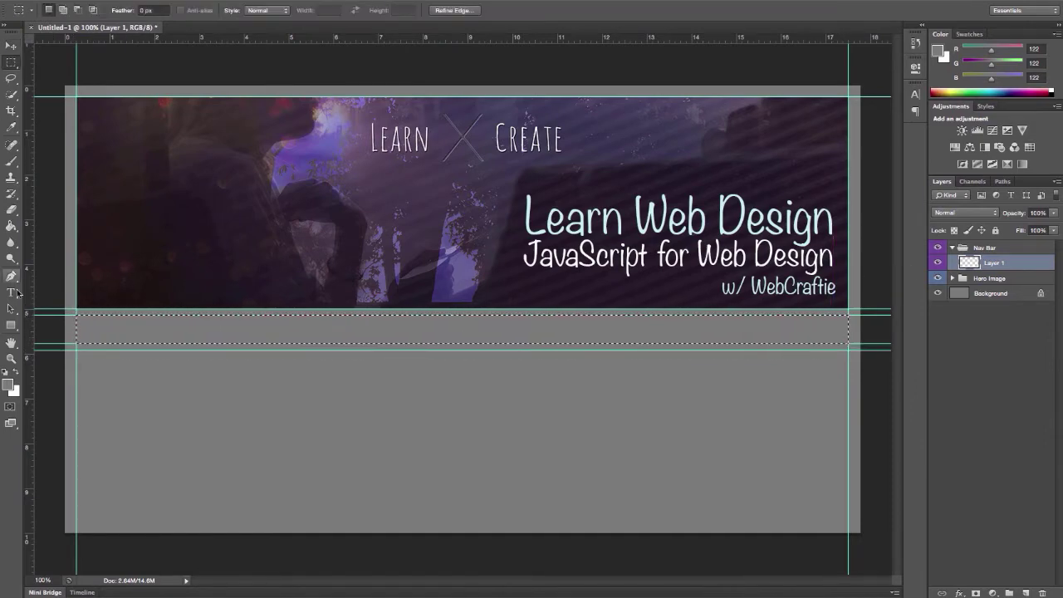
pyautogui.press('i')
pyautogui.click(8, 385)
pyautogui.moveTo(132, 356); pyautogui.dragTo(123, 368)
pyautogui.click(417, 247)
pyautogui.click(10, 226)
pyautogui.hotkey('alt', 'BackSpace')
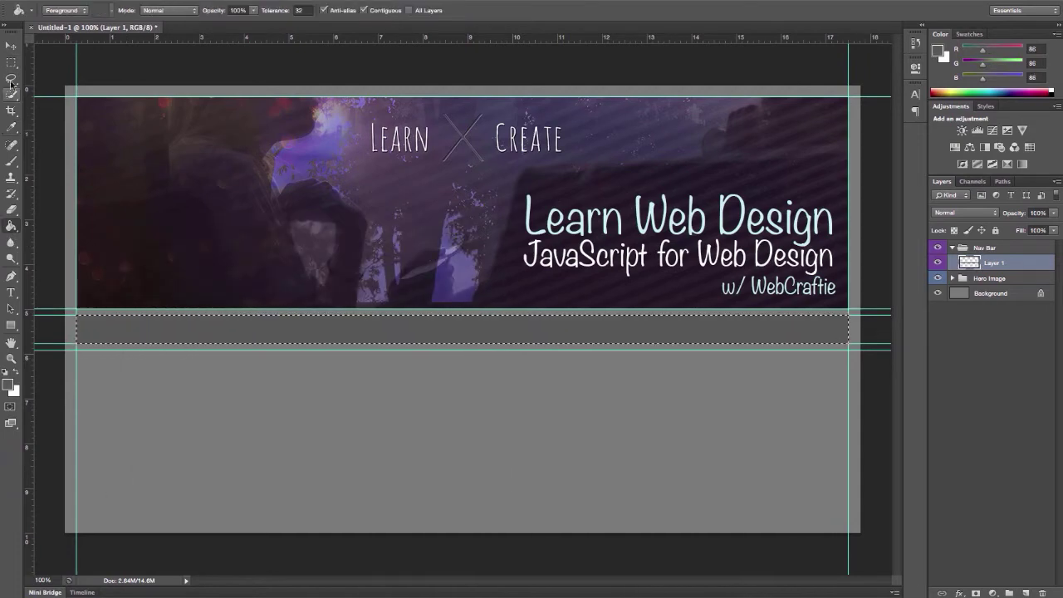
pyautogui.press('m')
pyautogui.click(46, 139)
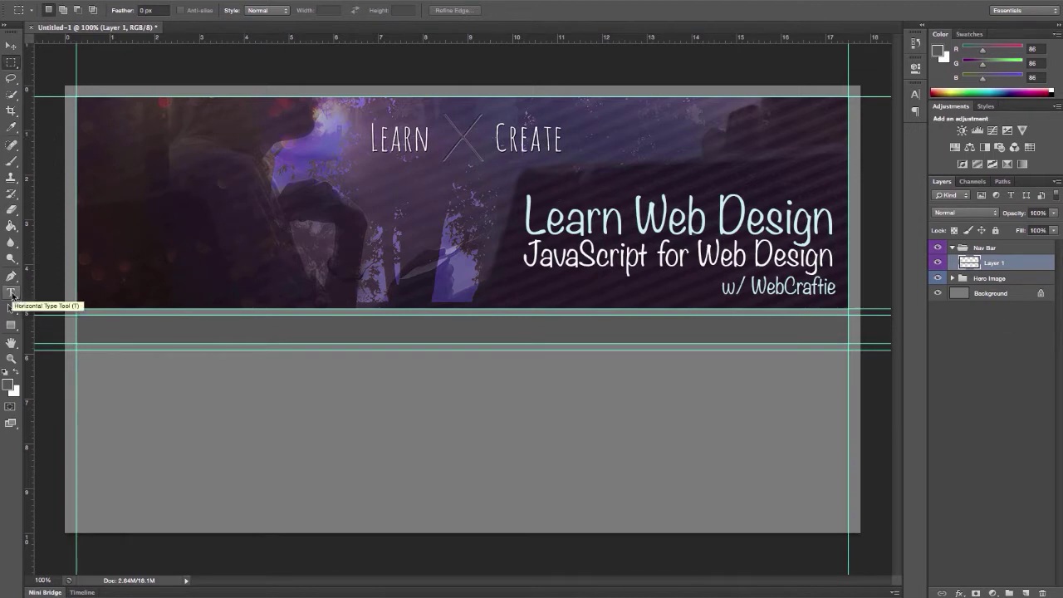
# Add a white 'Home' label at the left of the nav bar and enlarge it
pyautogui.click(12, 294)
pyautogui.click(136, 403)
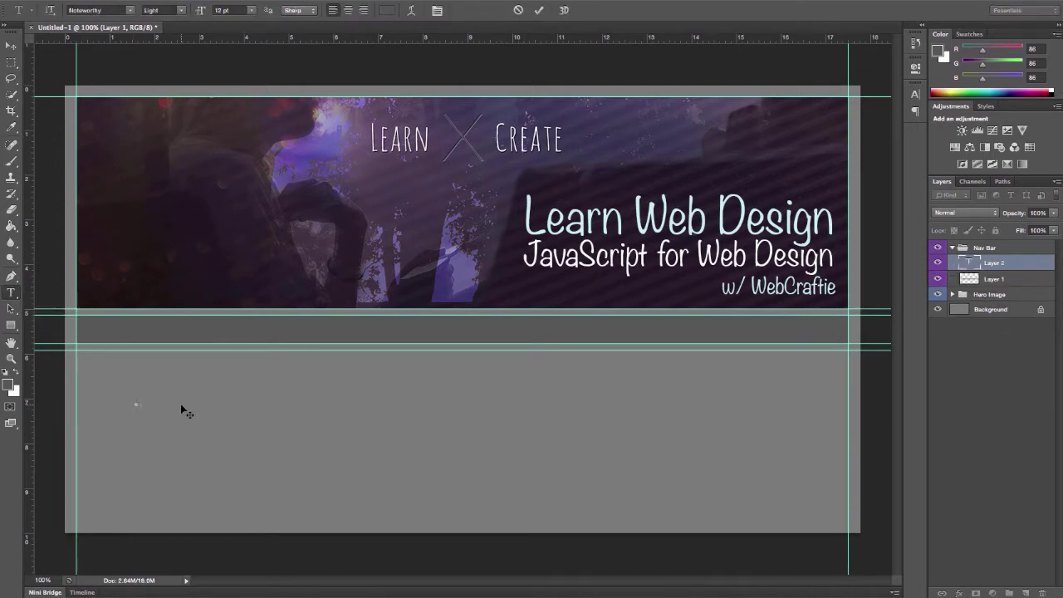
pyautogui.write('Home')
pyautogui.click(386, 10)
pyautogui.click(416, 245)
pyautogui.hotkey('ctrl', 'Return')
pyautogui.press('v')
pyautogui.moveTo(150, 416); pyautogui.dragTo(126, 343)
pyautogui.hotkey('ctrl', 't')
pyautogui.click(12, 45)
pyautogui.click(664, 194)
# Set Home's font to Arial Unicode MS and nudge it slightly right
pyautogui.click(915, 94)
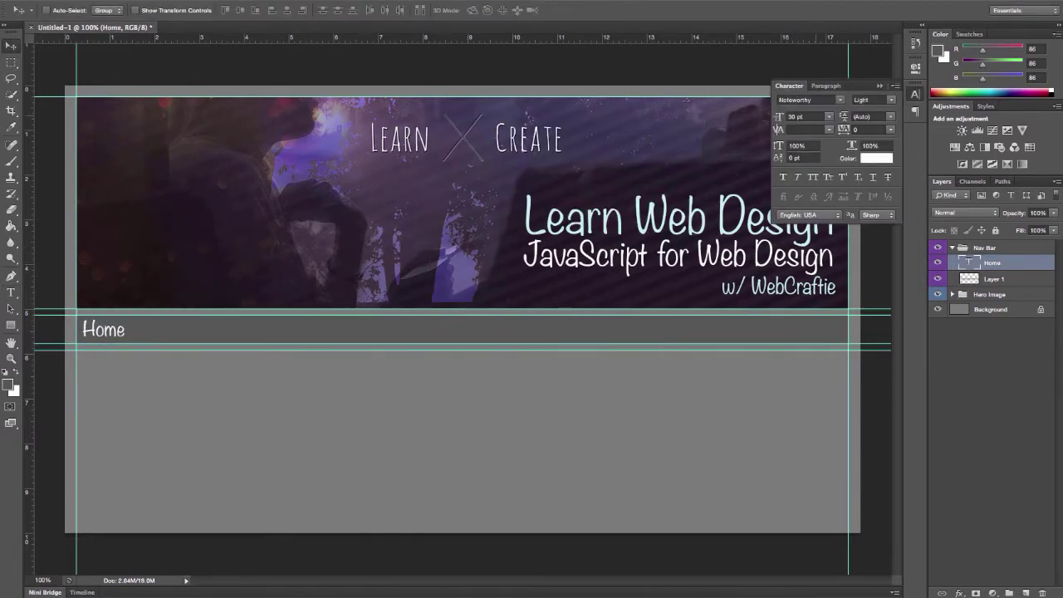
pyautogui.click(839, 98)
pyautogui.scroll(-15, 839, 199)
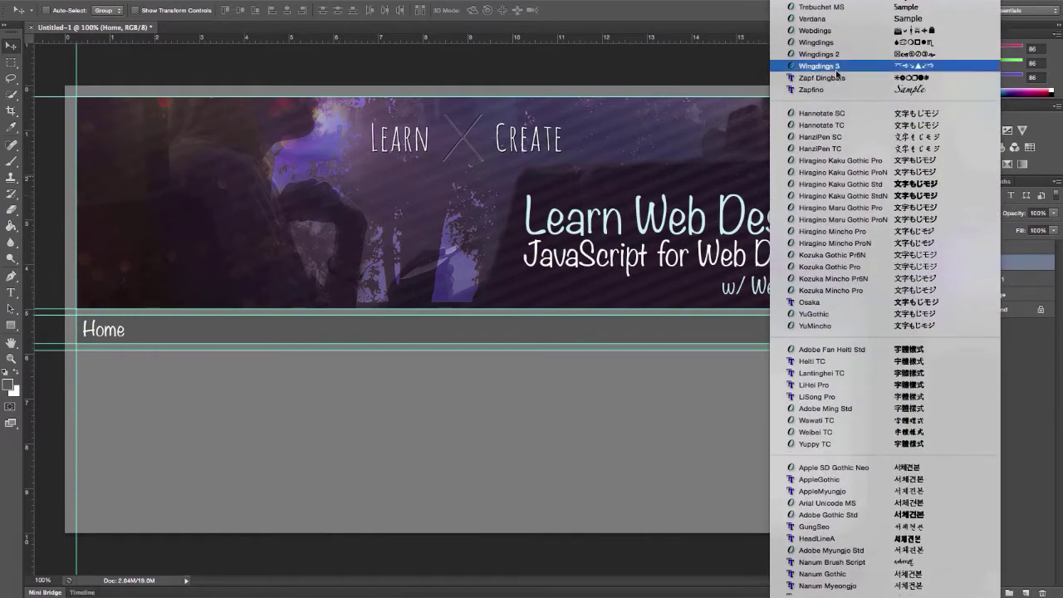
pyautogui.click(839, 503)
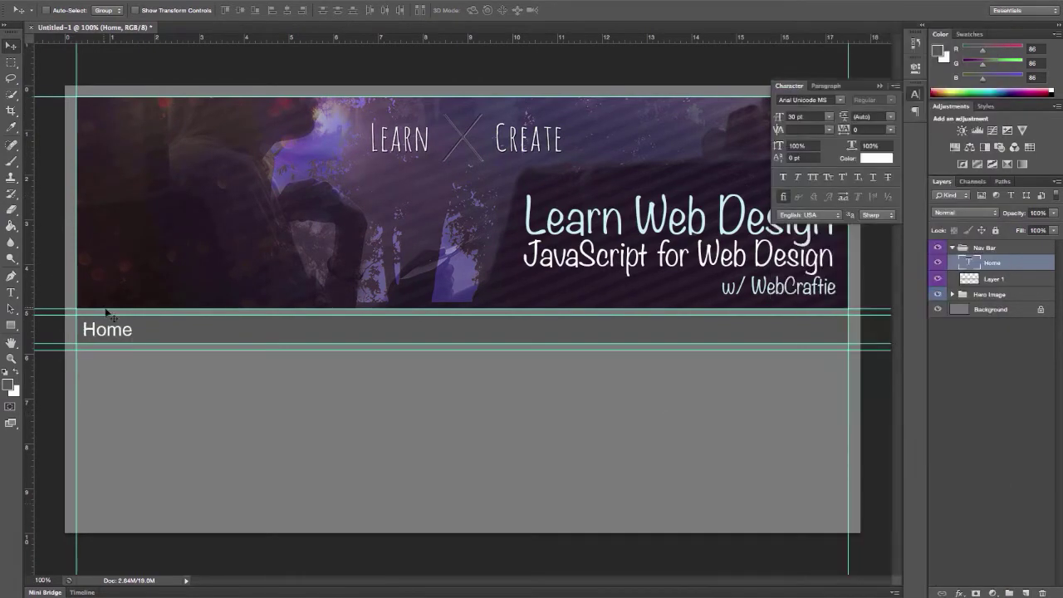
pyautogui.moveTo(110, 318); pyautogui.dragTo(114, 319)
# Nudge the Learn Web Design and JavaScript for Web Design title lines to the right
pyautogui.keyDown('ctrl'); pyautogui.click(851, 244); pyautogui.keyUp('ctrl')
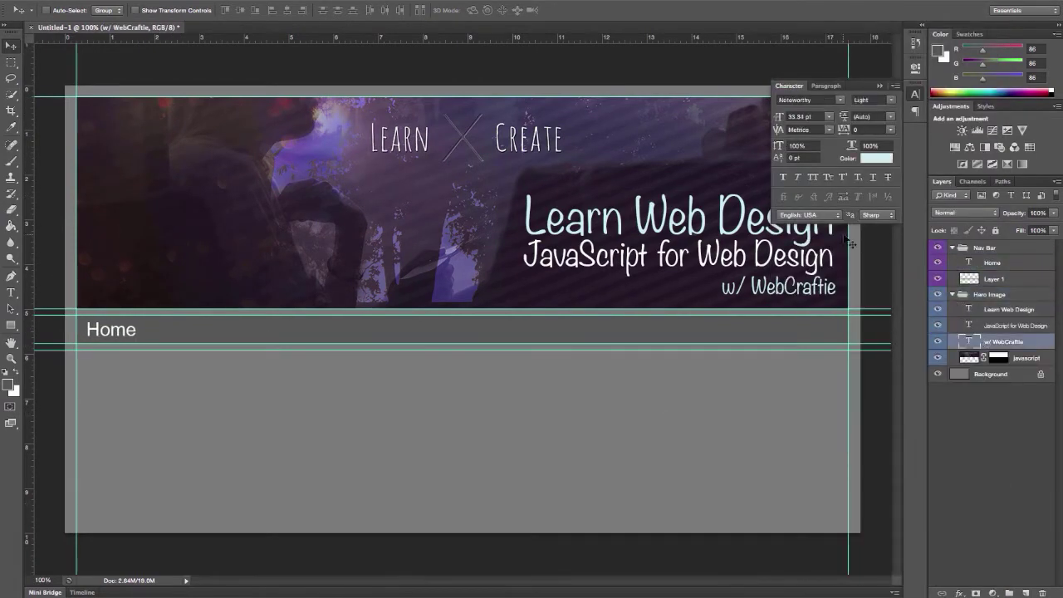
pyautogui.keyDown('ctrl'); pyautogui.click(748, 255); pyautogui.keyUp('ctrl')
pyautogui.click(798, 117)
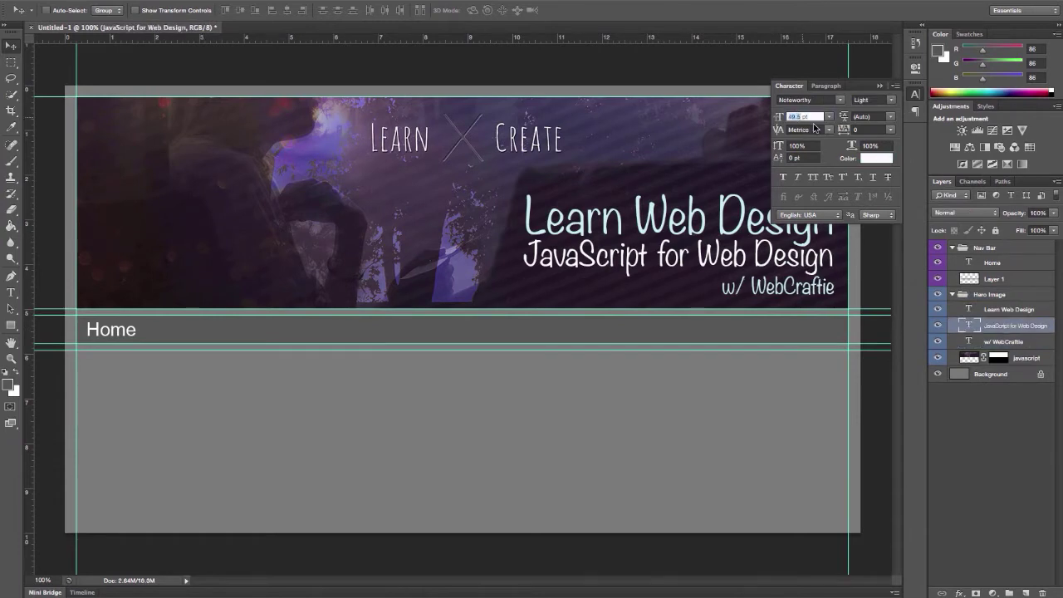
pyautogui.keyDown('ctrl'); pyautogui.click(781, 218); pyautogui.keyUp('ctrl')
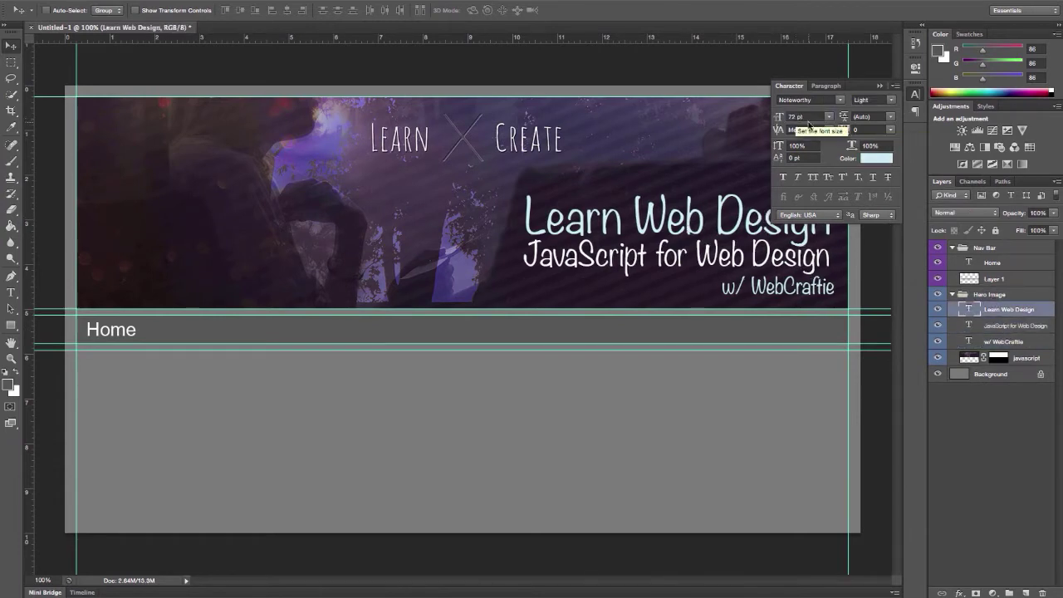
pyautogui.click(164, 50)
pyautogui.keyDown('shift'); pyautogui.click(1004, 327); pyautogui.keyUp('shift')
pyautogui.press('Right')
pyautogui.press('Right')
pyautogui.press('Right')
pyautogui.press('Right')
pyautogui.press('Right')
pyautogui.press('Right')
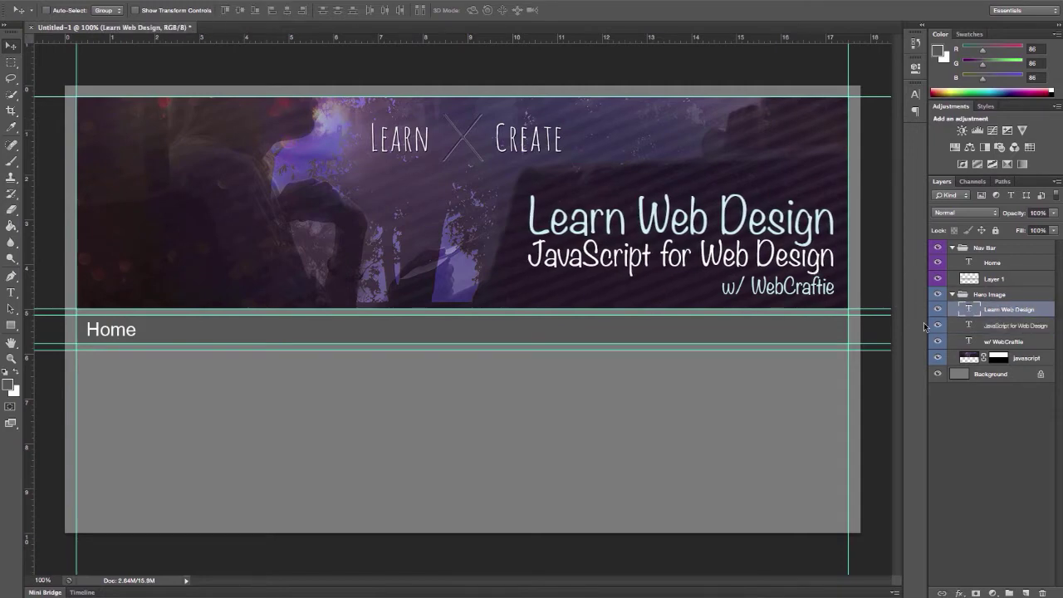
pyautogui.hotkey('alt', ']')
pyautogui.hotkey('alt', ']')
pyautogui.hotkey('alt', ']')
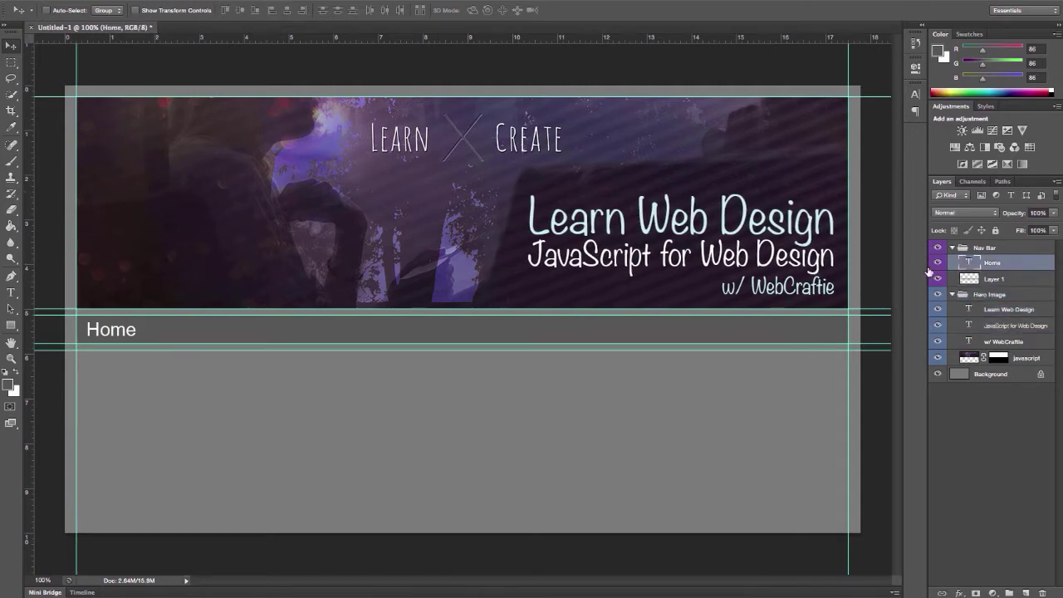
# Duplicate Home, move the copy right along the bar and colour it light grey #b1b1b1
pyautogui.rightClick(1048, 275)
pyautogui.click(872, 173)
pyautogui.press('Return')
pyautogui.moveTo(112, 330); pyautogui.dragTo(197, 330)
pyautogui.click(12, 292)
pyautogui.click(387, 10)
pyautogui.click(127, 302)
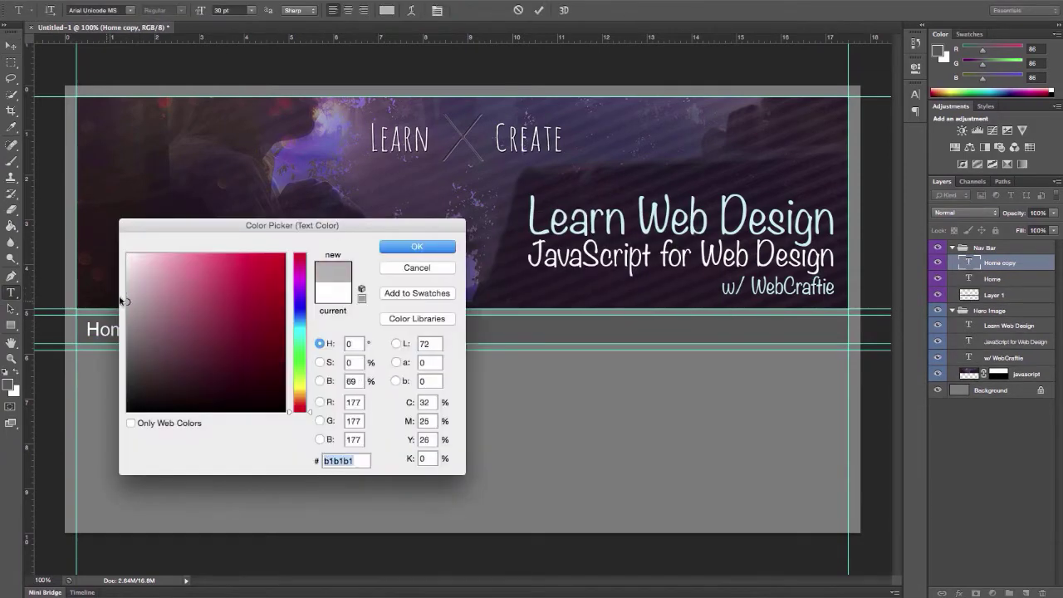
pyautogui.click(417, 247)
# Retype the copied label as 'Console' and nudge it right
pyautogui.doubleClick(191, 329)
pyautogui.write('UI: Console')
pyautogui.click(205, 330)
pyautogui.press('BackSpace')
pyautogui.press('BackSpace')
pyautogui.press('BackSpace')
pyautogui.press('BackSpace')
pyautogui.hotkey('ctrl', 'Return')
pyautogui.press('v')
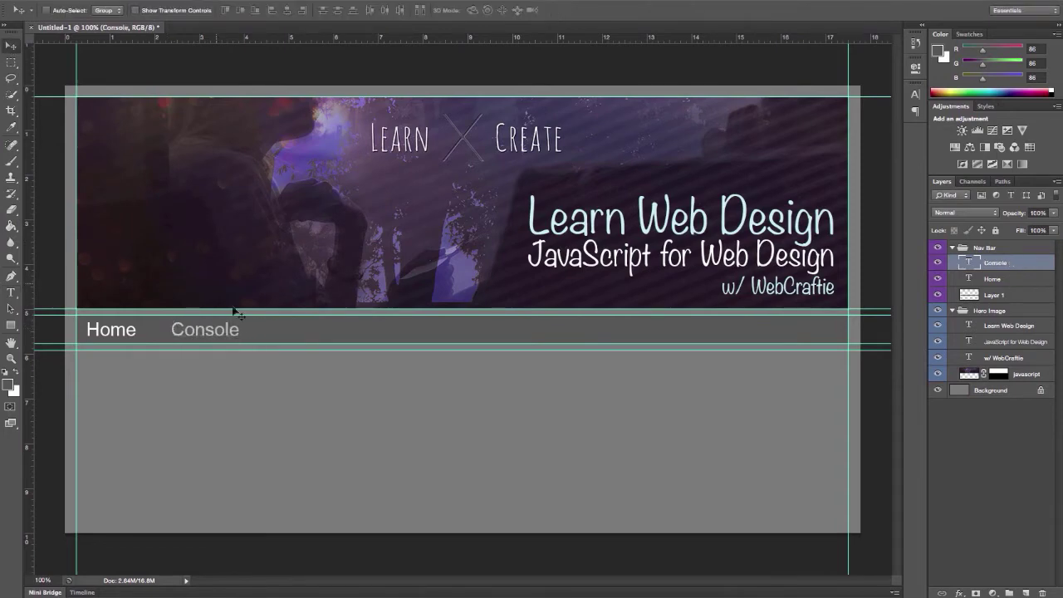
pyautogui.press('Right')
pyautogui.press('Right')
pyautogui.press('Right')
pyautogui.press('Right')
pyautogui.press('Right')
pyautogui.press('Right')
pyautogui.press('Right')
pyautogui.press('Right')
pyautogui.press('Right')
pyautogui.press('Right')
pyautogui.press('Right')
pyautogui.press('Right')
pyautogui.press('Right')
pyautogui.press('Right')
pyautogui.press('Right')
pyautogui.press('Right')
pyautogui.press('Right')
pyautogui.press('Right')
pyautogui.press('Right')
pyautogui.press('Right')
# Duplicate Console further right and retype it as 'Embedded'
pyautogui.rightClick(1019, 257)
pyautogui.press('Escape')
pyautogui.moveTo(223, 331); pyautogui.dragTo(342, 330)
pyautogui.doubleClick(347, 331)
pyautogui.write('Embedd')
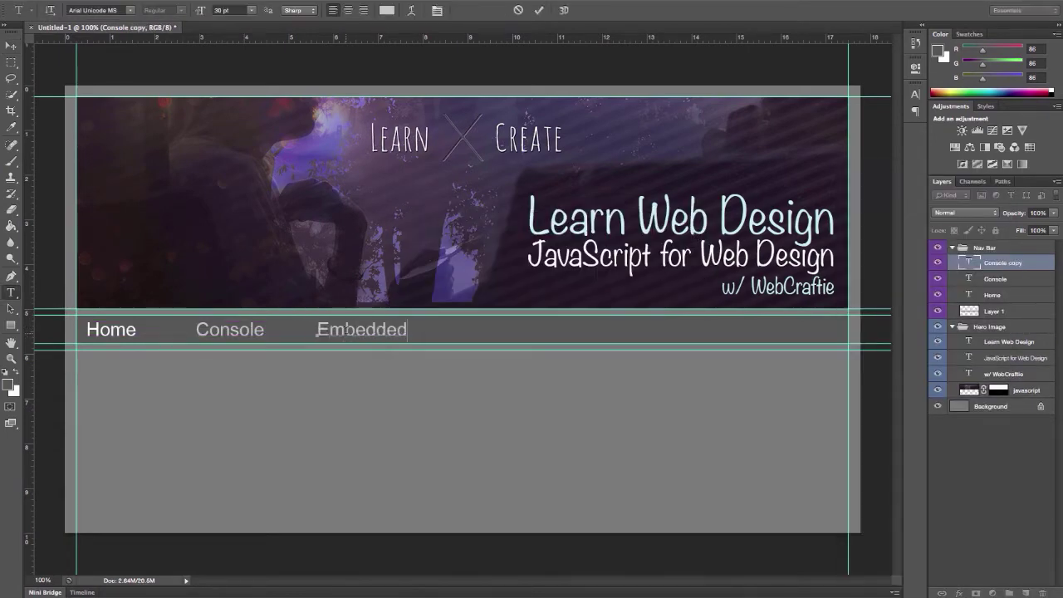
pyautogui.write('ed')
pyautogui.hotkey('ctrl', 'Return')
# Duplicate Embedded as 'External' and place it beside Embedded
pyautogui.rightClick(1005, 262)
pyautogui.click(914, 208)
pyautogui.click(681, 241)
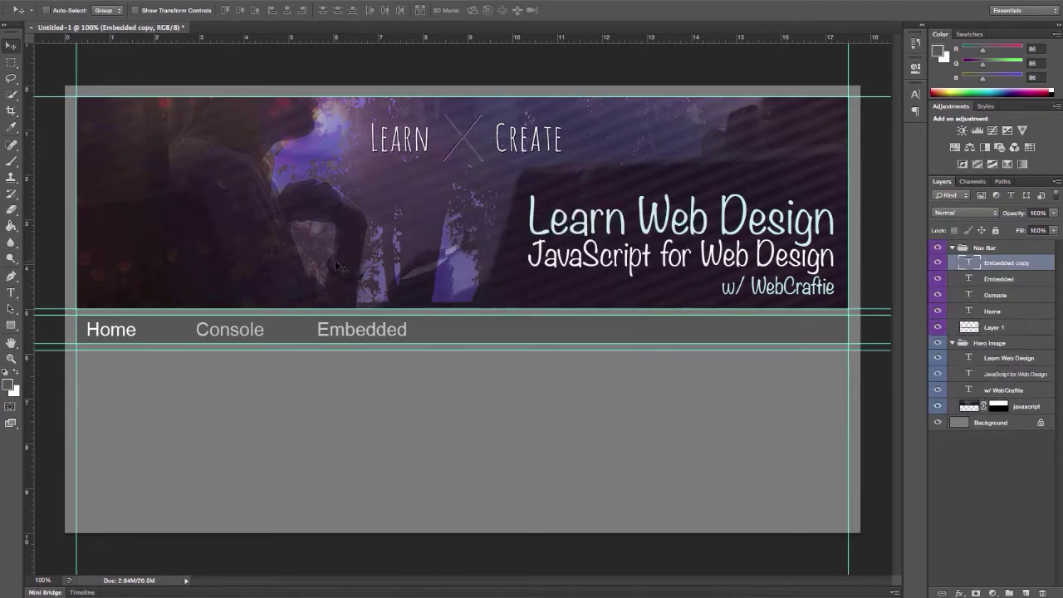
pyautogui.click(366, 329)
pyautogui.click(332, 330)
pyautogui.click(11, 44)
pyautogui.moveTo(371, 332); pyautogui.dragTo(517, 379)
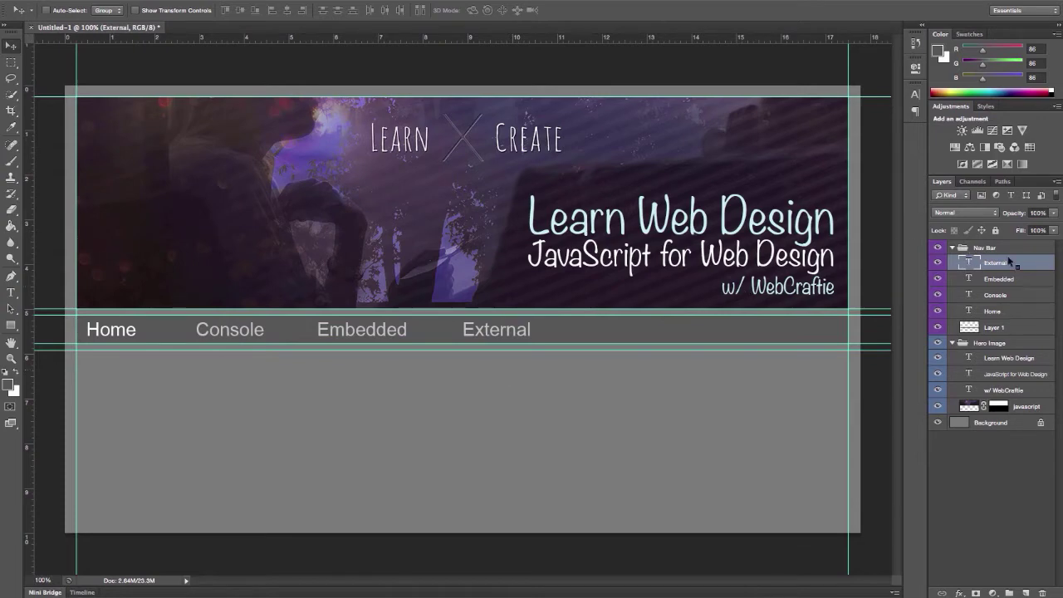
# Duplicate External as 'Complex' and place it beside External
pyautogui.rightClick(1014, 262)
pyautogui.click(914, 207)
pyautogui.click(684, 235)
pyautogui.press('t')
pyautogui.doubleClick(495, 330)
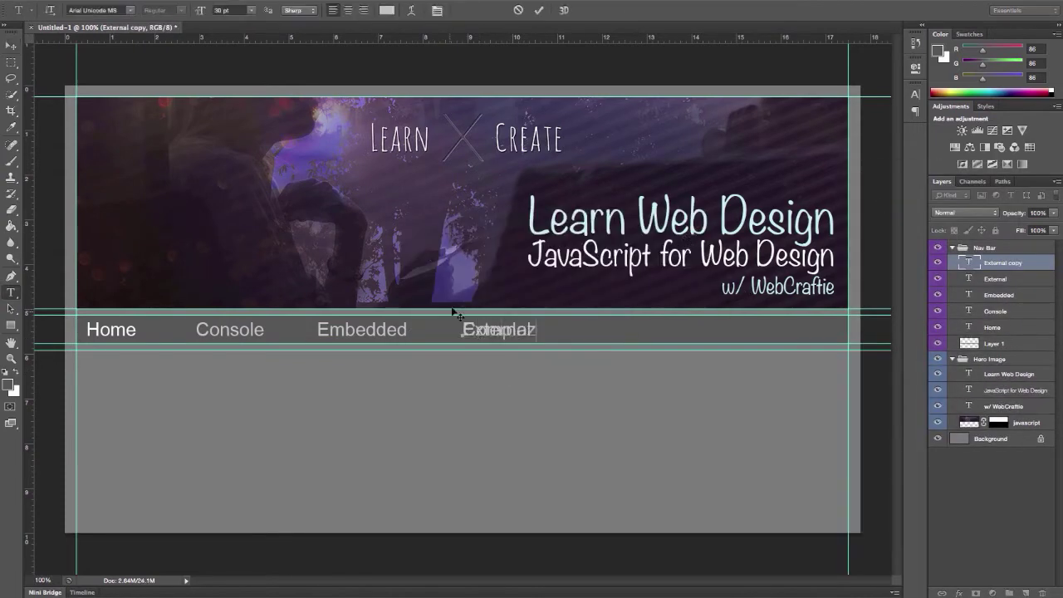
pyautogui.click(11, 45)
pyautogui.moveTo(499, 345); pyautogui.dragTo(615, 345)
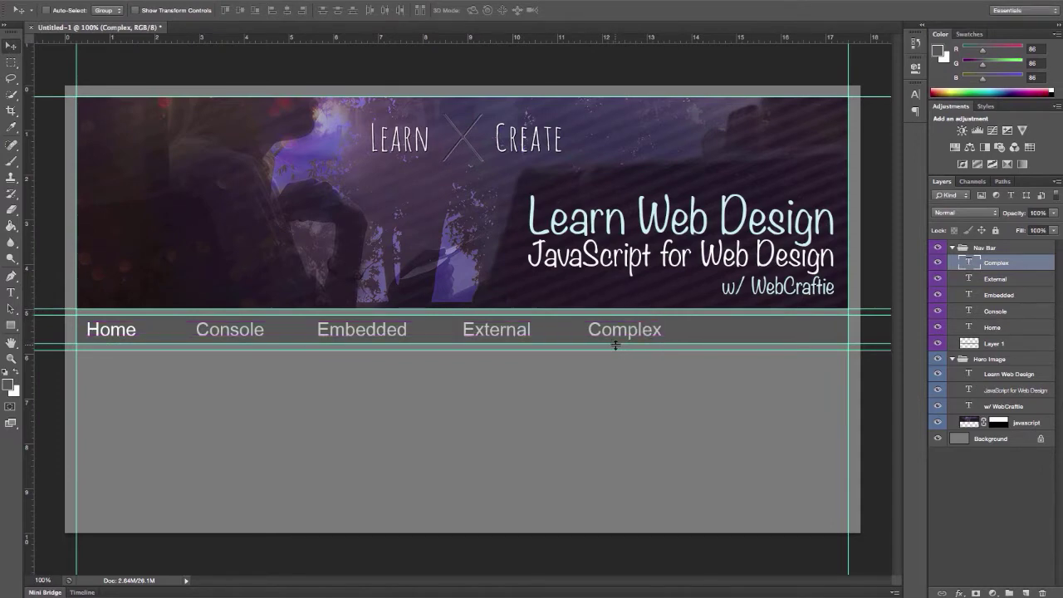
# Duplicate Complex as 'YouTube' and place it beside Complex
pyautogui.rightClick(1014, 262)
pyautogui.click(914, 185)
pyautogui.click(676, 233)
pyautogui.press('t')
pyautogui.doubleClick(595, 330)
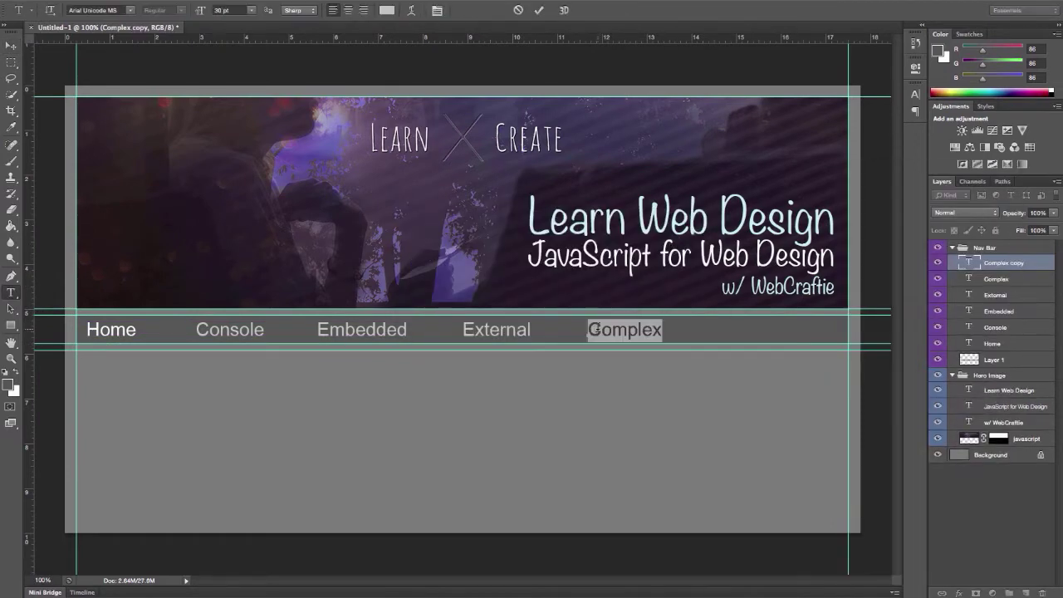
pyautogui.write('YouTube')
pyautogui.moveTo(657, 331); pyautogui.dragTo(772, 330)
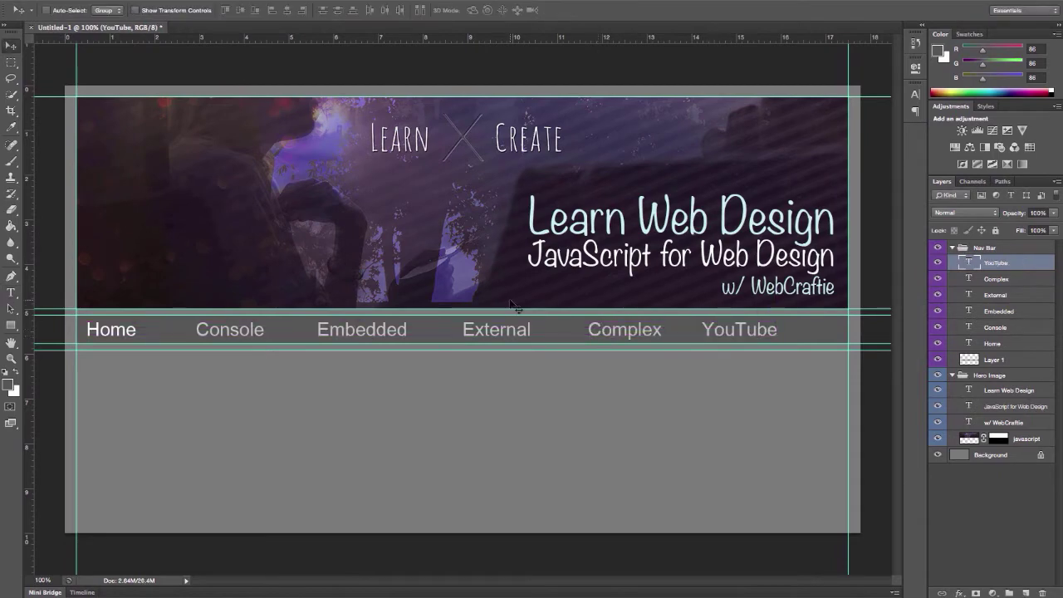
pyautogui.write('Channel')
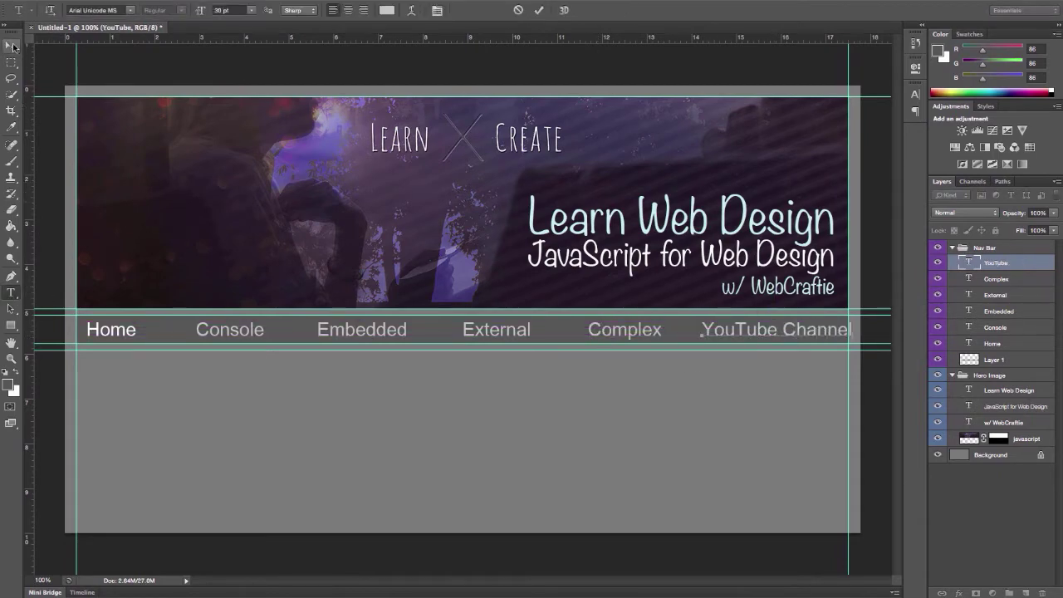
pyautogui.press('BackSpace')
pyautogui.press('BackSpace')
pyautogui.press('BackSpace')
pyautogui.press('BackSpace')
pyautogui.press('BackSpace')
pyautogui.press('BackSpace')
pyautogui.press('BackSpace')
pyautogui.press('BackSpace')
pyautogui.click(12, 46)
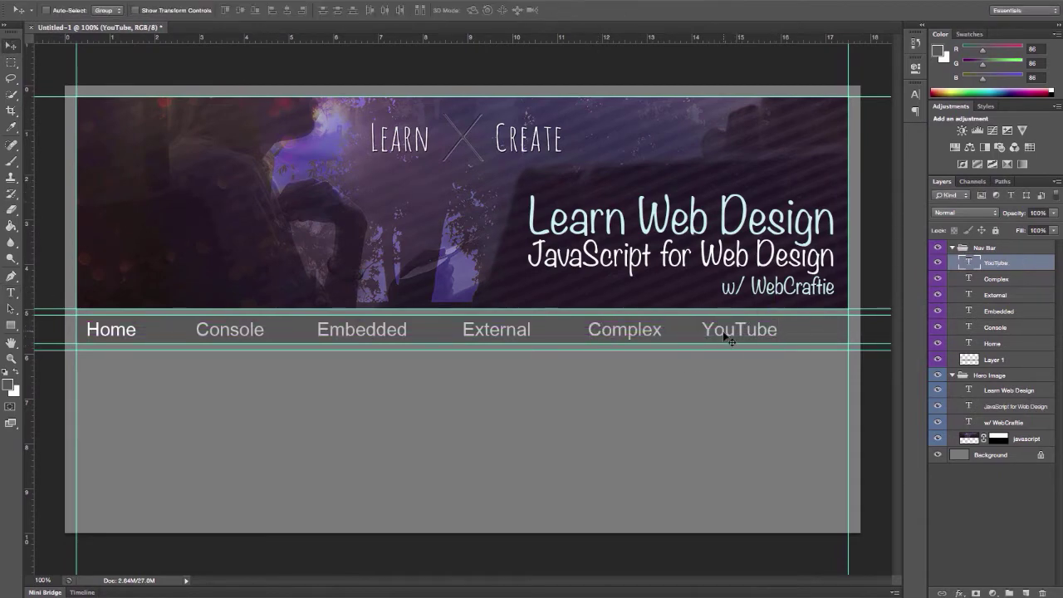
# Shift all six nav labels slightly right together
pyautogui.keyDown('shift'); pyautogui.click(993, 343); pyautogui.keyUp('shift')
pyautogui.moveTo(487, 329); pyautogui.dragTo(508, 328)
pyautogui.click(11, 62)
# Collapse Nav Bar and extend the canvas to 16 in tall, anchored at top centre
pyautogui.click(953, 249)
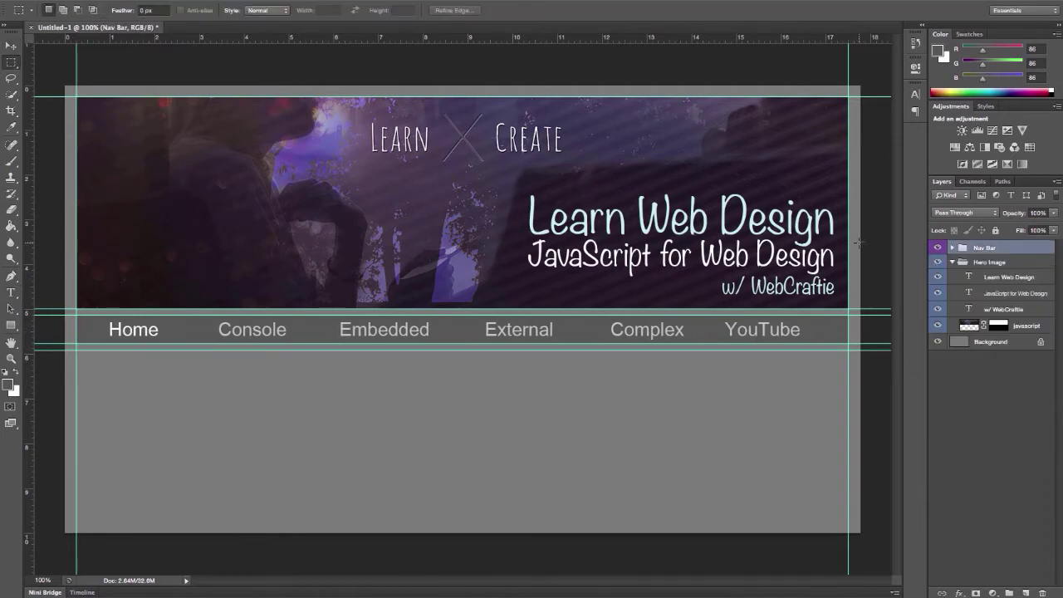
pyautogui.click(249, 0)
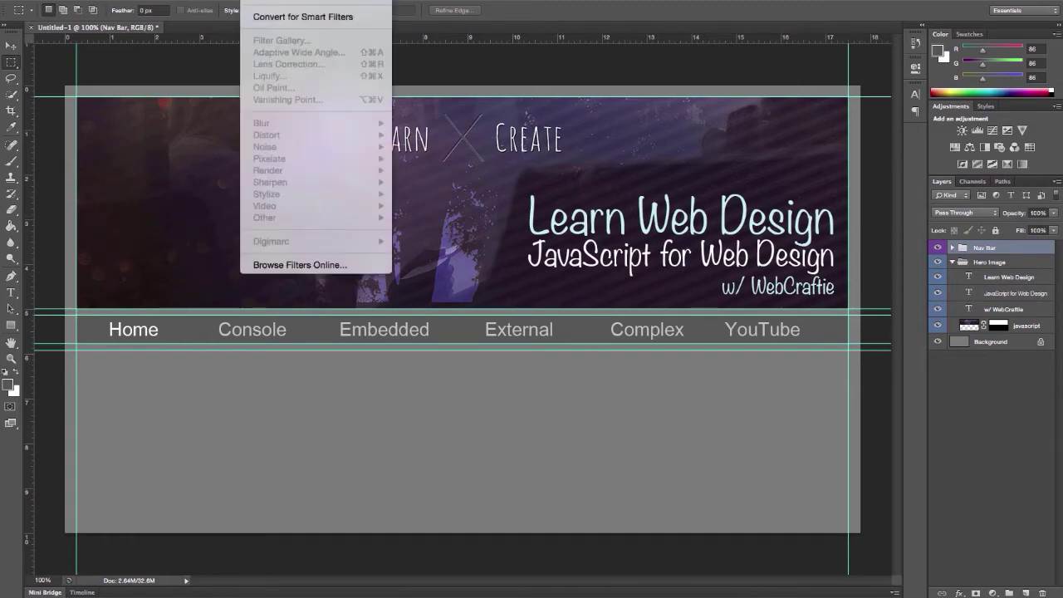
pyautogui.moveTo(116, 0)
pyautogui.click(153, 100)
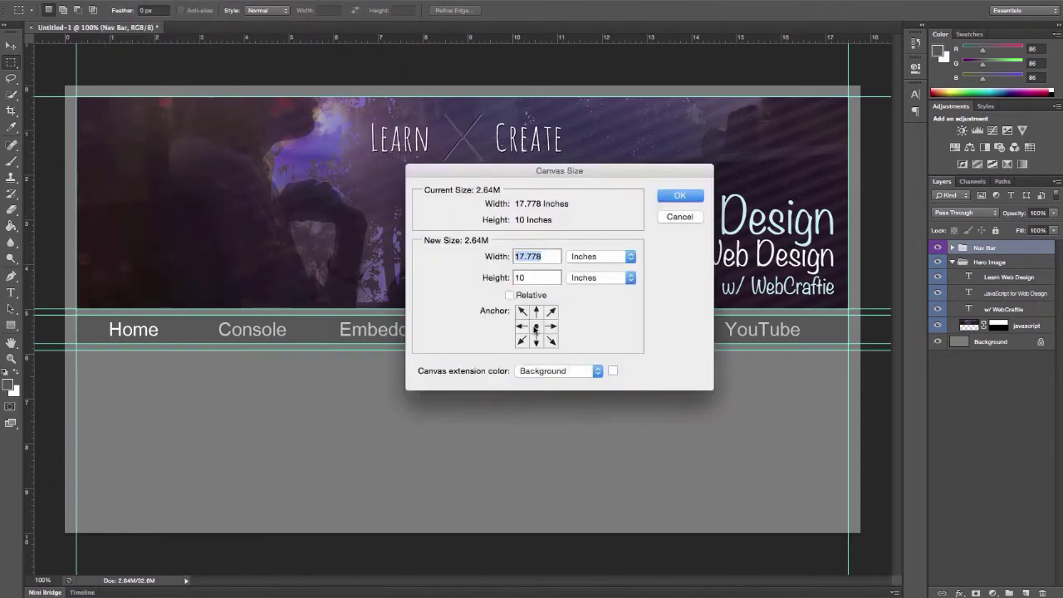
pyautogui.click(537, 309)
pyautogui.doubleClick(523, 276)
pyautogui.write('16')
pyautogui.press('Return')
# Fill the Background layer with mid grey #7b7b7b
pyautogui.click(990, 374)
pyautogui.click(8, 384)
pyautogui.write('7b7b7b')
pyautogui.click(413, 245)
pyautogui.hotkey('alt', 'BackSpace')
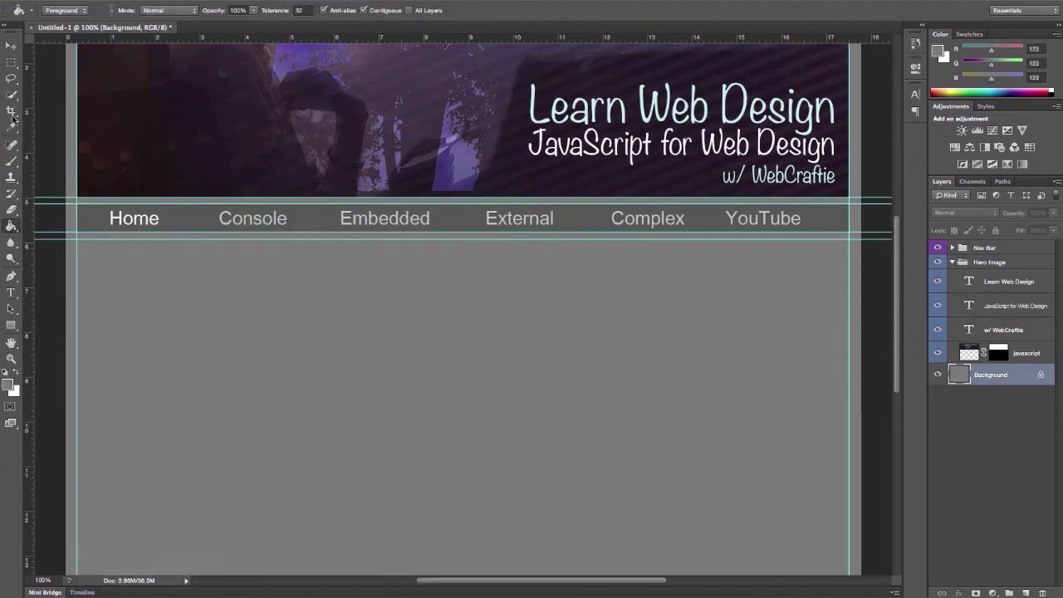
# Add a bottom-margin horizontal guide and a sidebar-edge vertical guide, then collapse Hero Image
pyautogui.scroll(-3, 894, 264)
pyautogui.moveTo(348, 38); pyautogui.dragTo(277, 550)
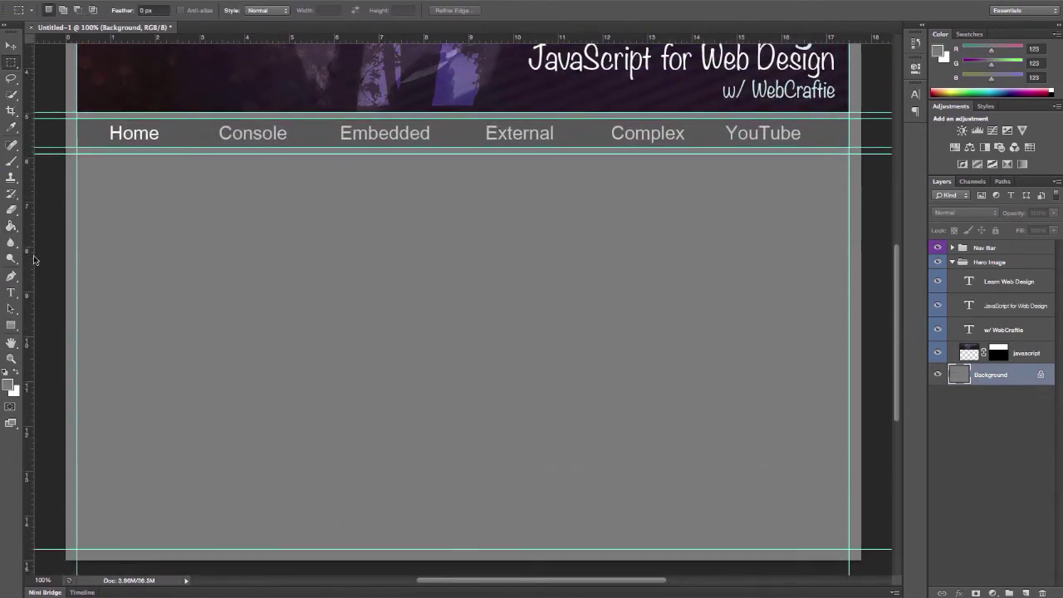
pyautogui.moveTo(16, 212); pyautogui.dragTo(311, 218)
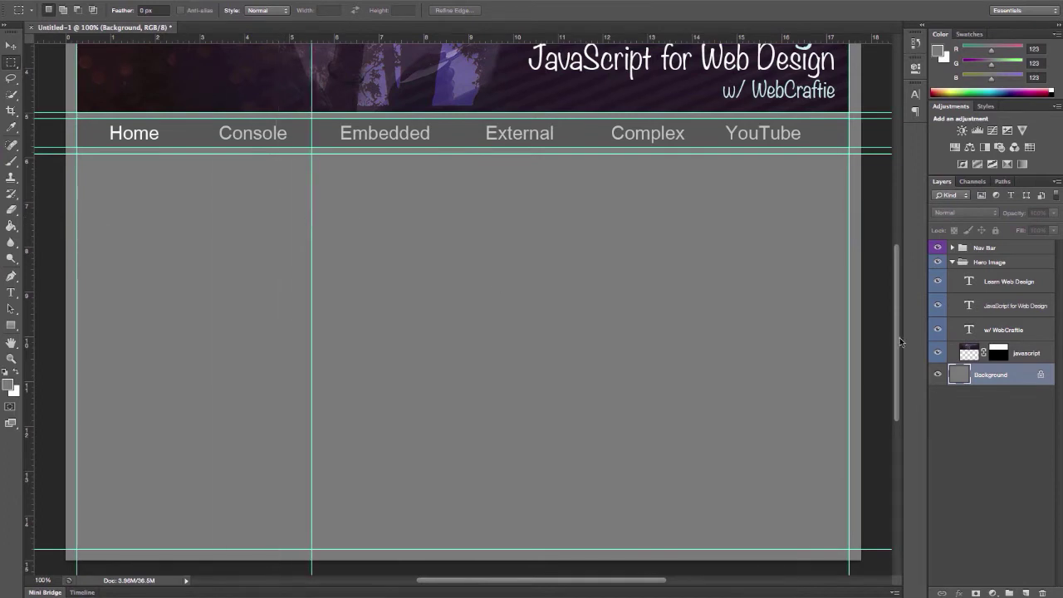
pyautogui.click(952, 262)
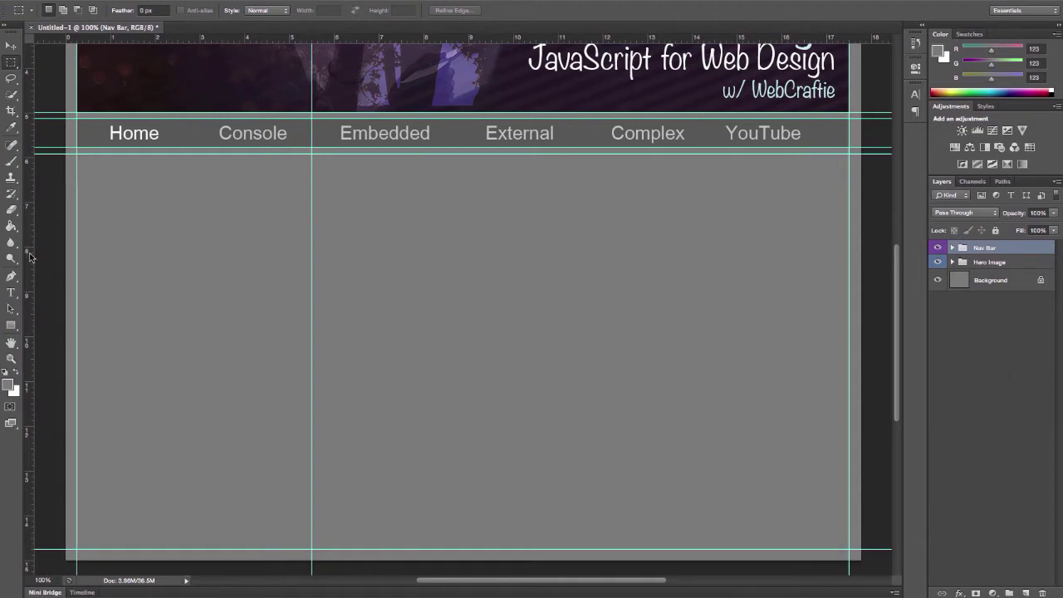
# Add a second vertical guide and create a layer group named Left with a green label
pyautogui.moveTo(30, 257); pyautogui.dragTo(319, 216)
pyautogui.hotkey('ctrl', 'g')
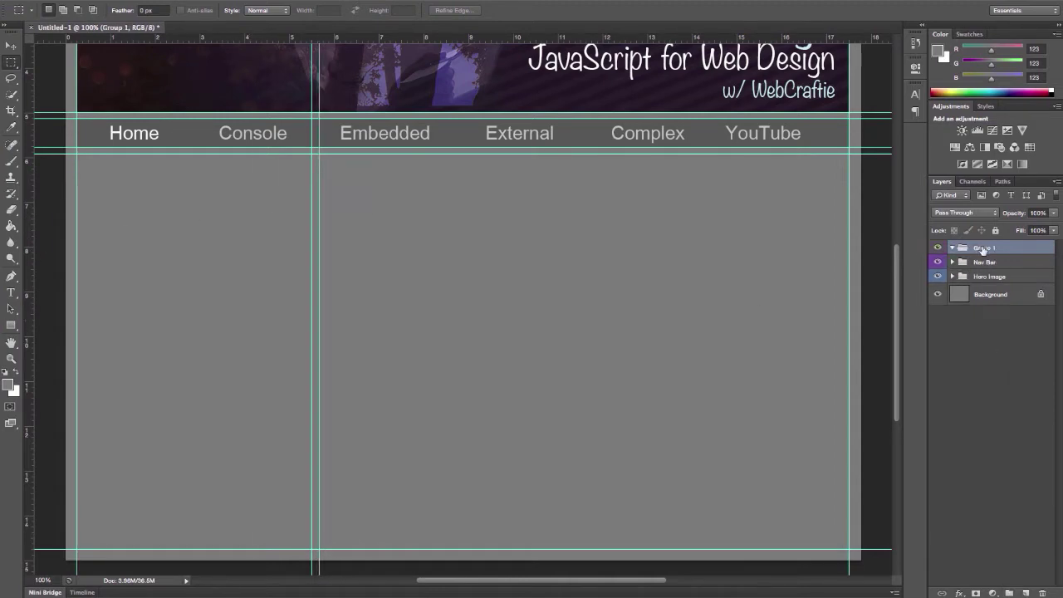
pyautogui.write('Left')
pyautogui.press('Return')
pyautogui.rightClick(1001, 247)
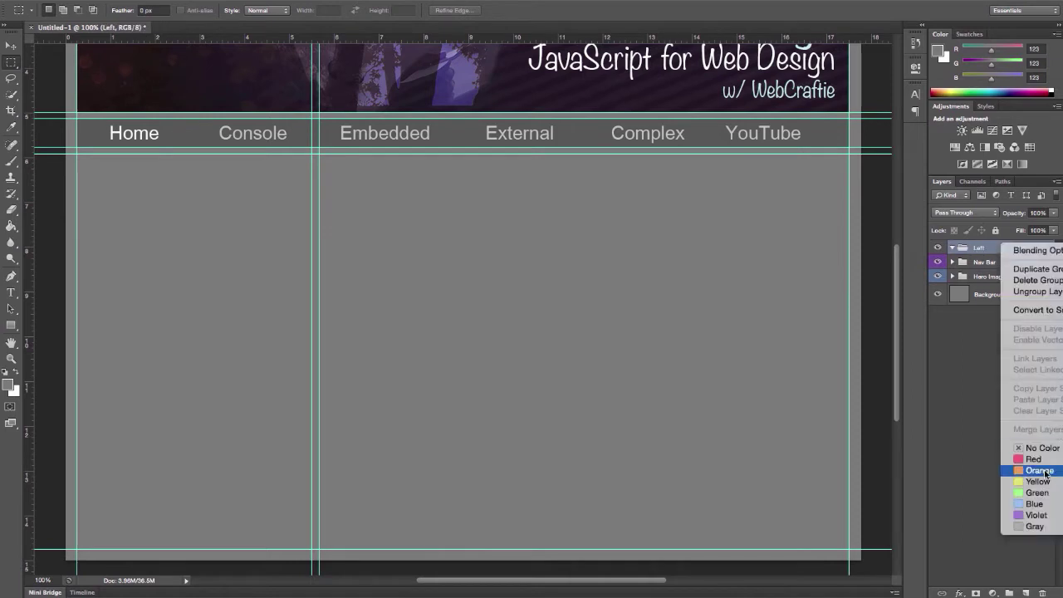
pyautogui.click(1037, 494)
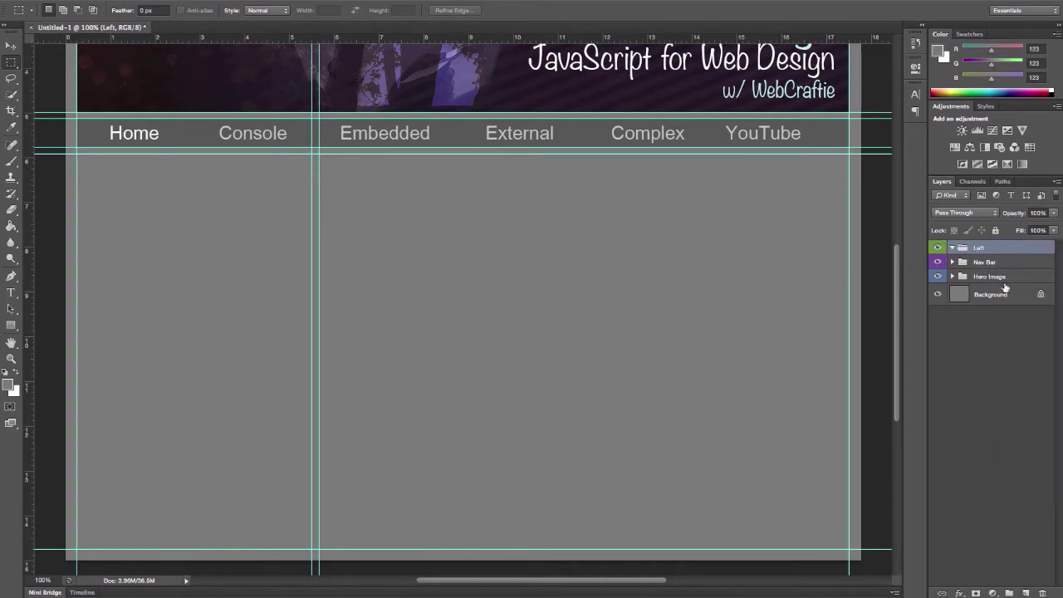
# Fill the left column below the nav bar with dark grey on a new layer, then add another empty layer
pyautogui.click(1026, 593)
pyautogui.hotkey('ctrl', 'z')
pyautogui.click(1026, 593)
pyautogui.moveTo(76, 154); pyautogui.dragTo(312, 550)
pyautogui.click(9, 385)
pyautogui.click(418, 244)
pyautogui.hotkey('alt', 'BackSpace')
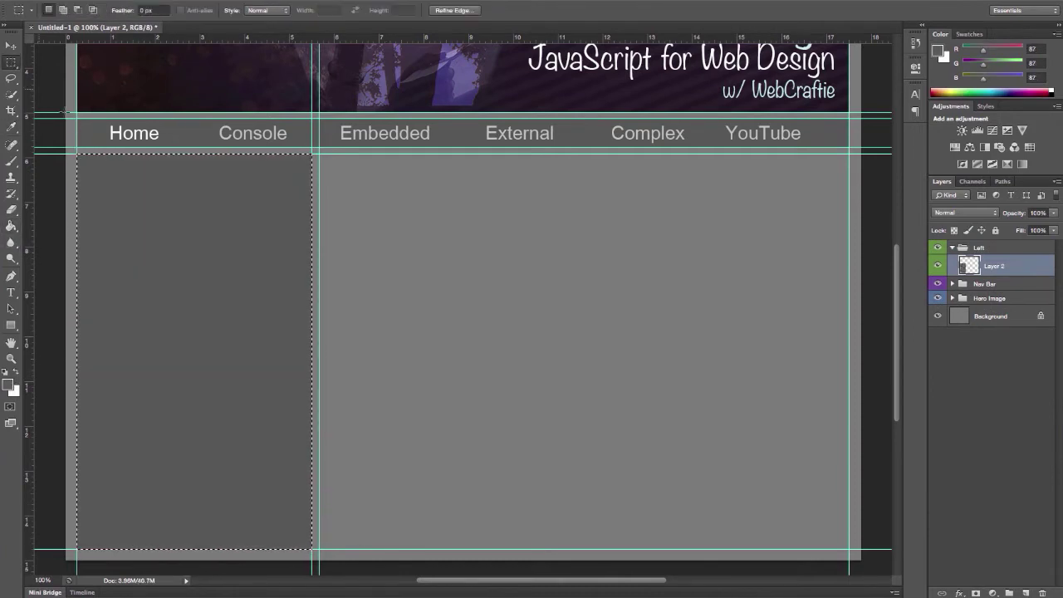
pyautogui.hotkey('ctrl', 'd')
pyautogui.click(1026, 594)
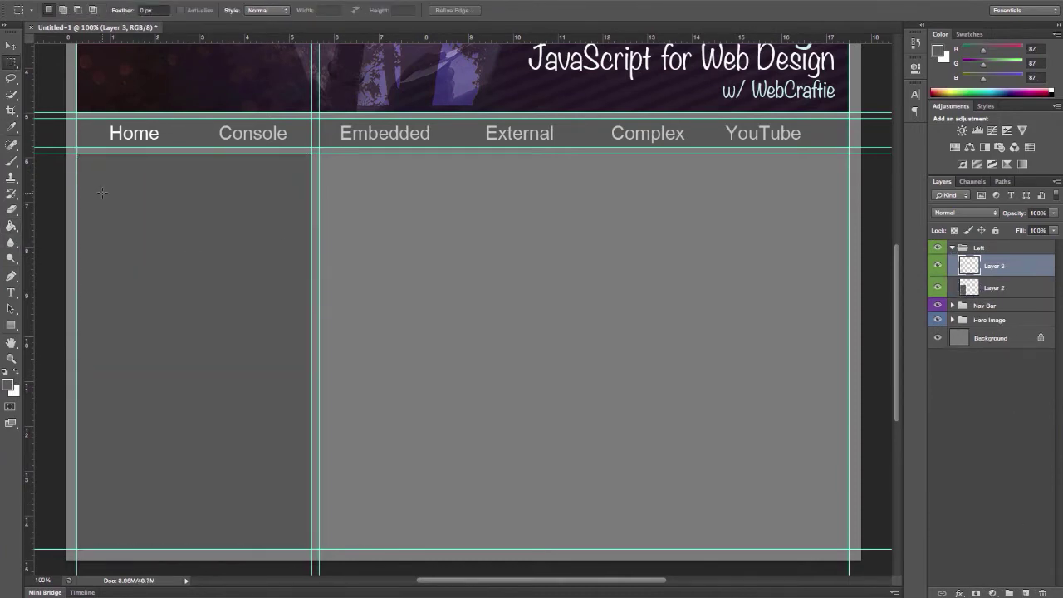
# Add a white 'About Me' heading at the sidebar's top-left and enlarge it
pyautogui.click(11, 293)
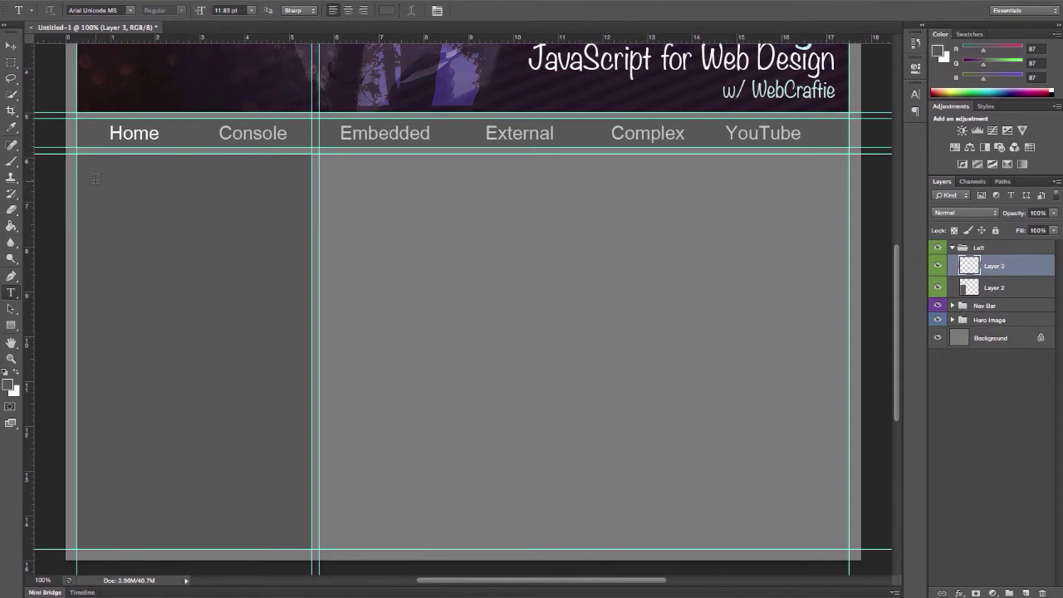
pyautogui.click(96, 179)
pyautogui.hotkey('ctrl', 'a')
pyautogui.click(387, 10)
pyautogui.write('ffffff')
pyautogui.press('Return')
pyautogui.hotkey('ctrl', 'Return')
pyautogui.press('v')
pyautogui.moveTo(137, 206); pyautogui.dragTo(174, 190)
pyautogui.hotkey('ctrl', 't')
pyautogui.press('v')
pyautogui.press('Return')
# Recolour the About Me heading with the light grey sampled from the nav text
pyautogui.click(914, 97)
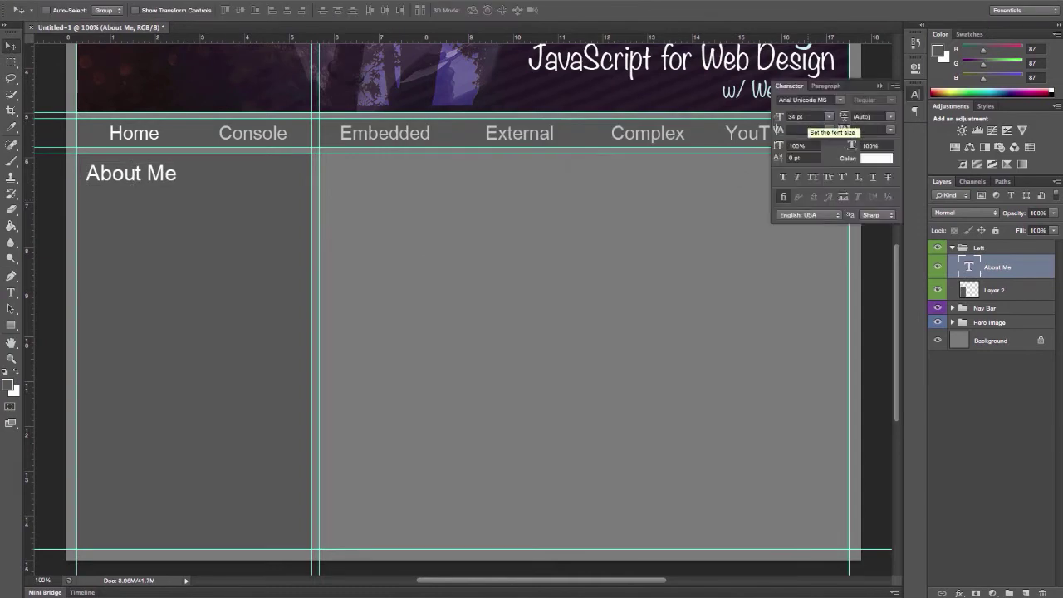
pyautogui.click(876, 158)
pyautogui.click(625, 133)
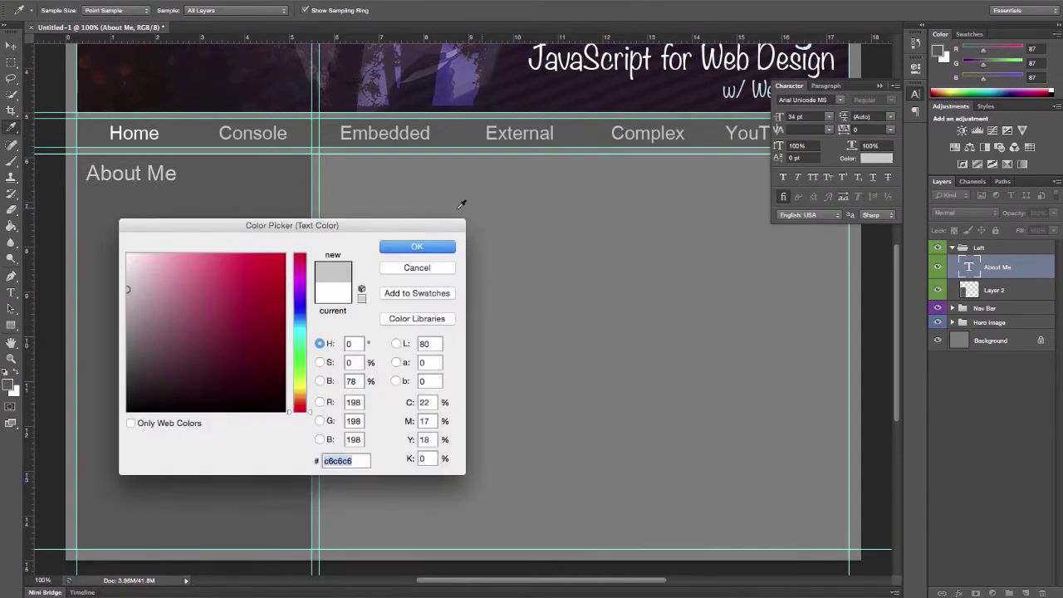
pyautogui.click(417, 246)
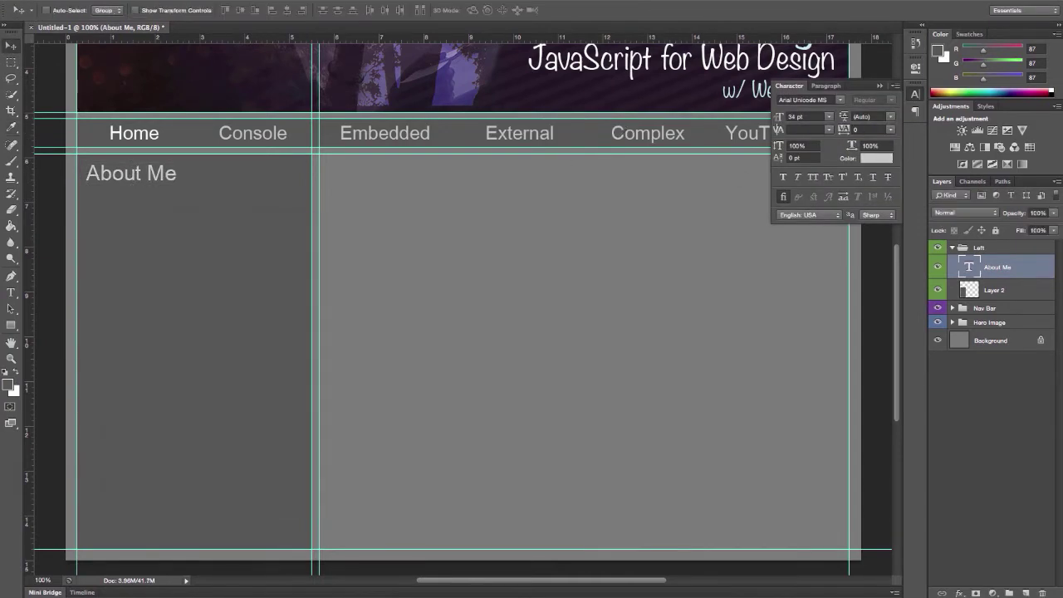
pyautogui.click(915, 93)
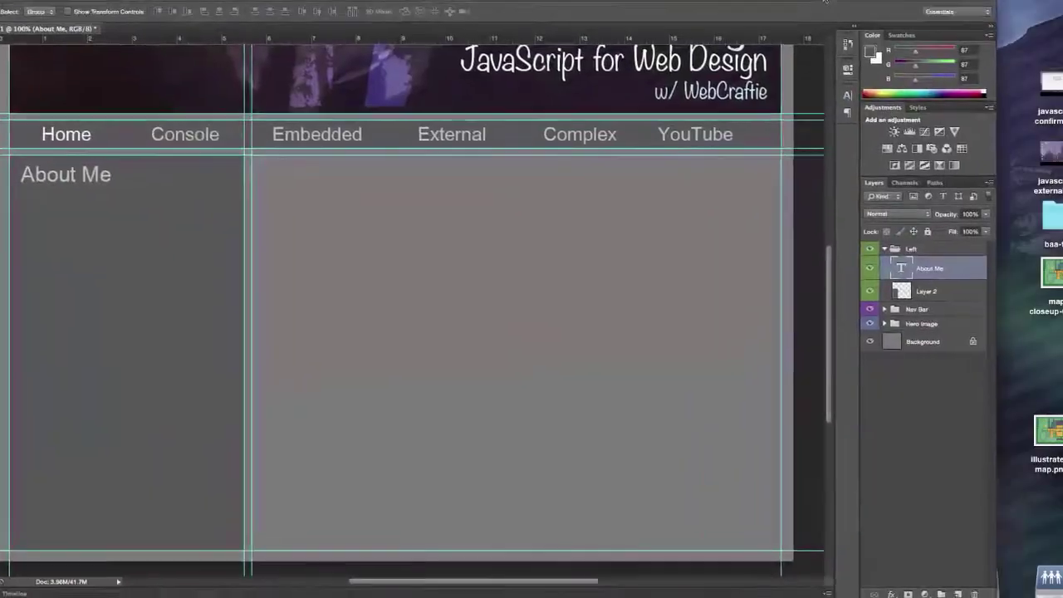
# Place monkeys.jpg under the About Me heading and mask it to a square with a layer mask
pyautogui.moveTo(844, 287); pyautogui.dragTo(844, 276)
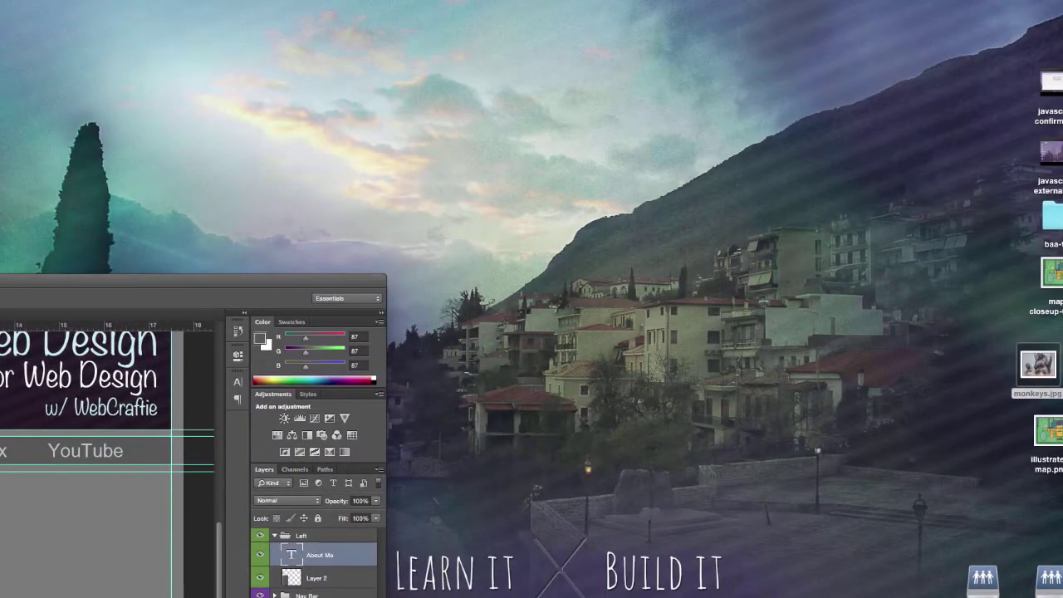
pyautogui.moveTo(1038, 366); pyautogui.dragTo(197, 289)
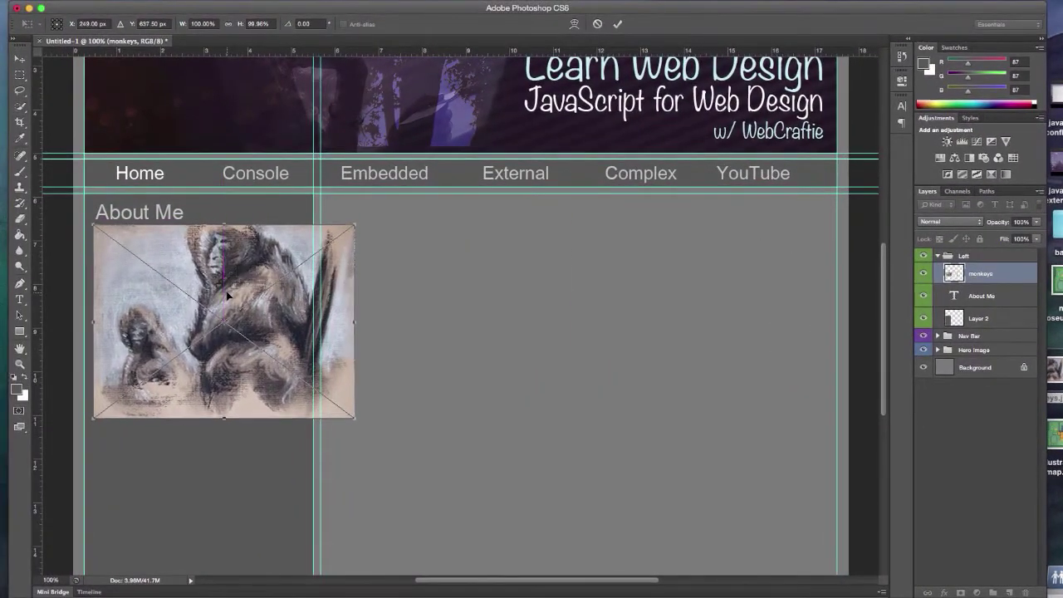
pyautogui.press('Return')
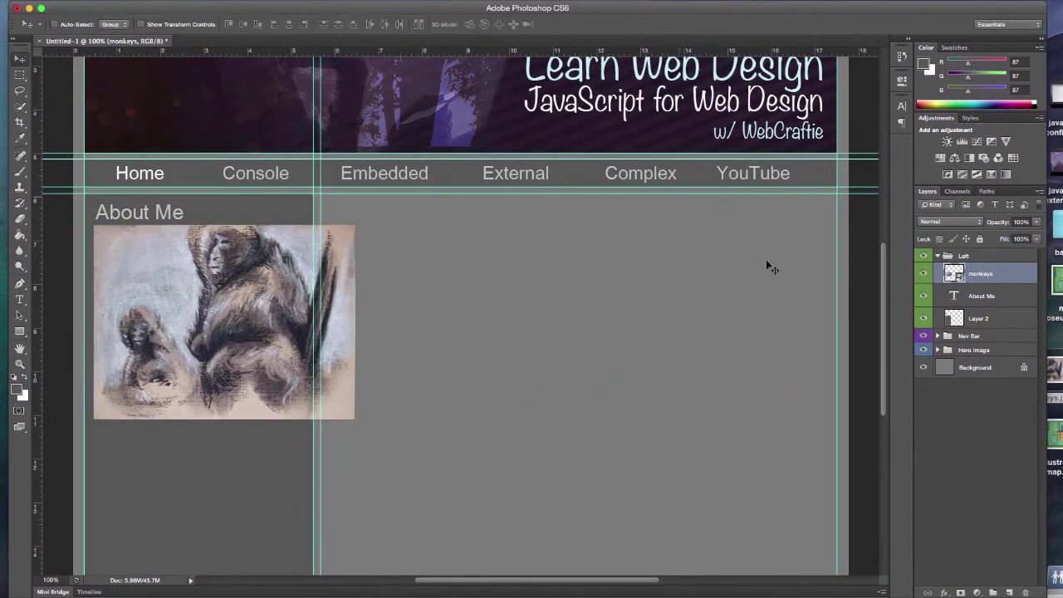
pyautogui.press('m')
pyautogui.moveTo(92, 223); pyautogui.dragTo(305, 425)
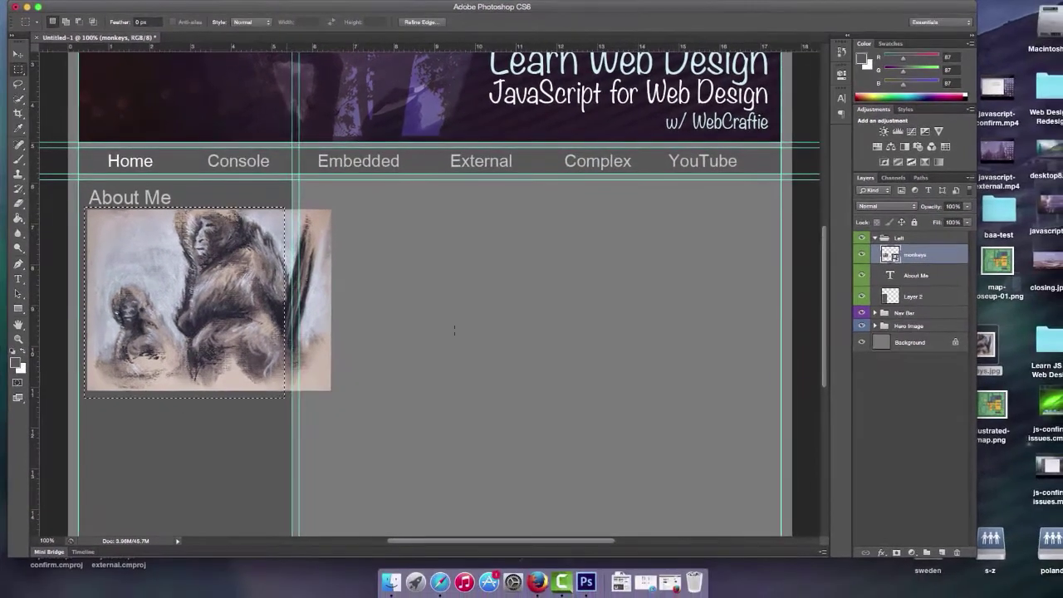
pyautogui.click(962, 592)
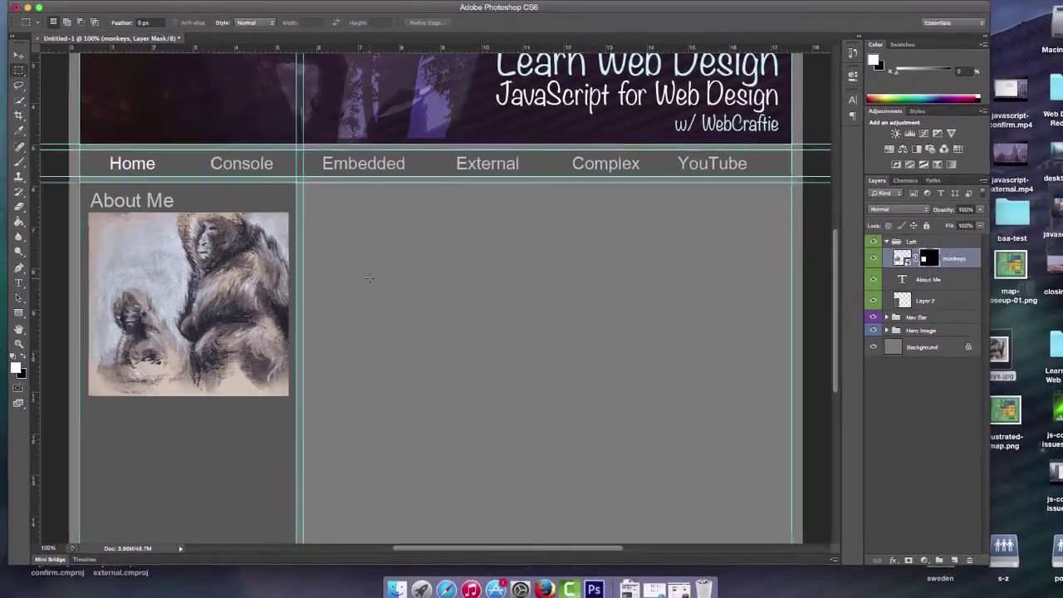
pyautogui.press('v')
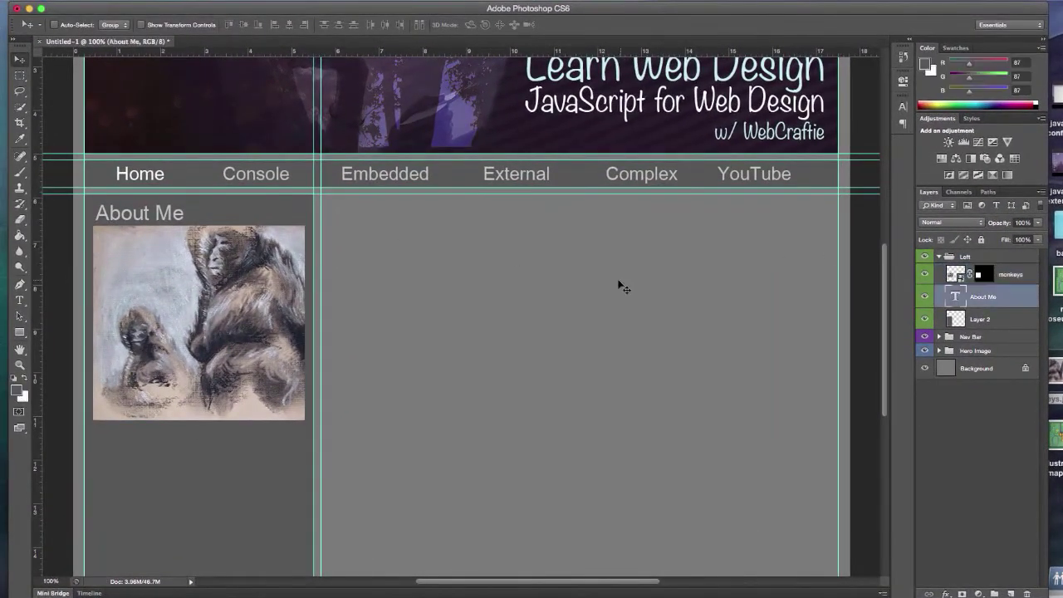
pyautogui.click(1010, 283)
# Give the monkeys picture a grey Color Overlay using the Hue blend mode
pyautogui.doubleClick(1010, 282)
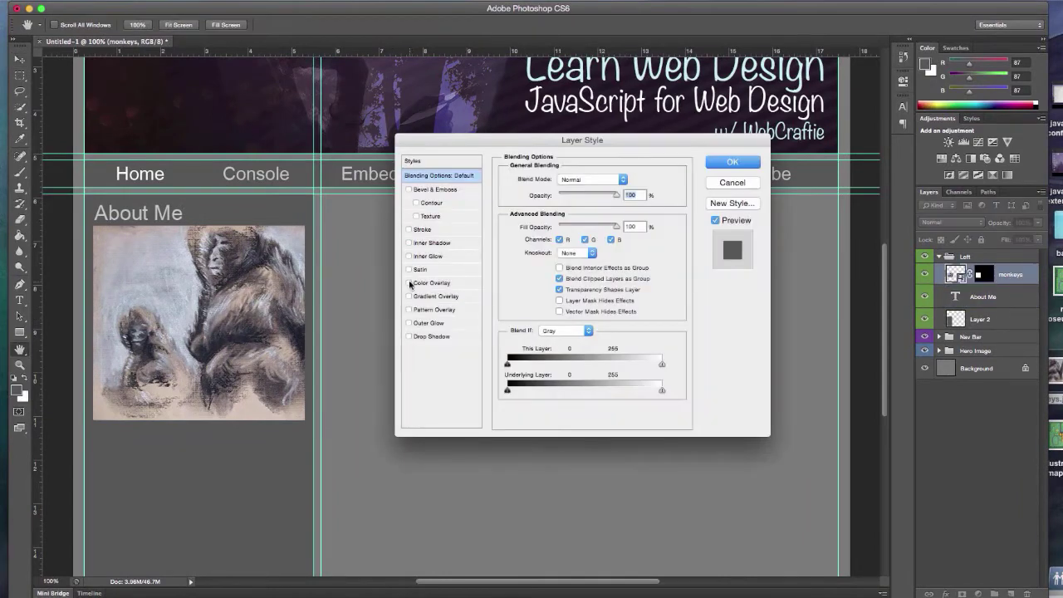
pyautogui.click(427, 280)
pyautogui.click(579, 179)
pyautogui.click(573, 415)
pyautogui.click(627, 178)
pyautogui.click(166, 339)
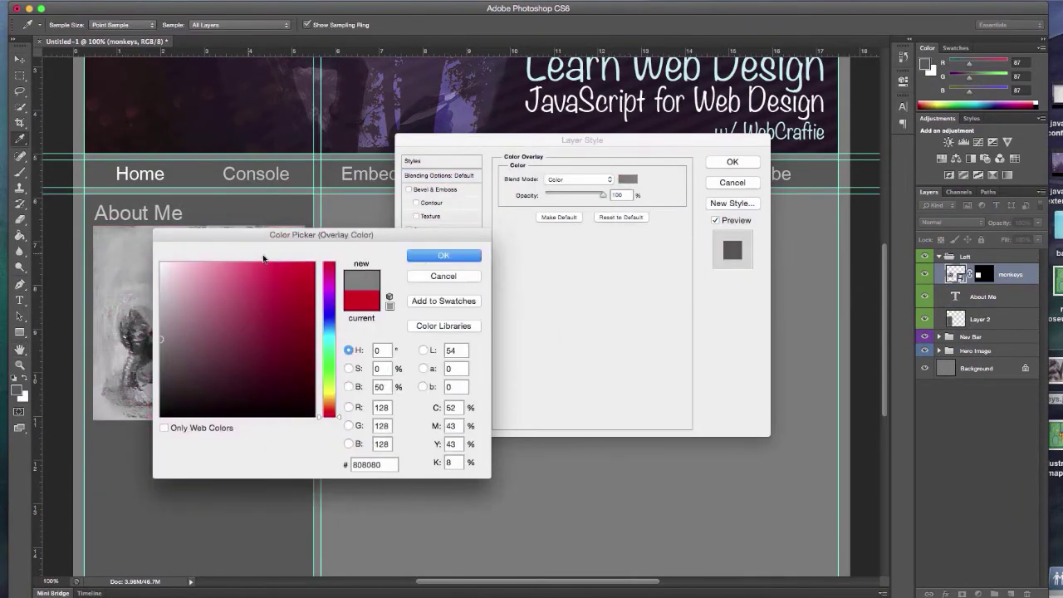
pyautogui.click(444, 255)
pyautogui.click(579, 179)
pyautogui.click(573, 183)
pyautogui.click(579, 179)
pyautogui.click(573, 170)
pyautogui.click(579, 179)
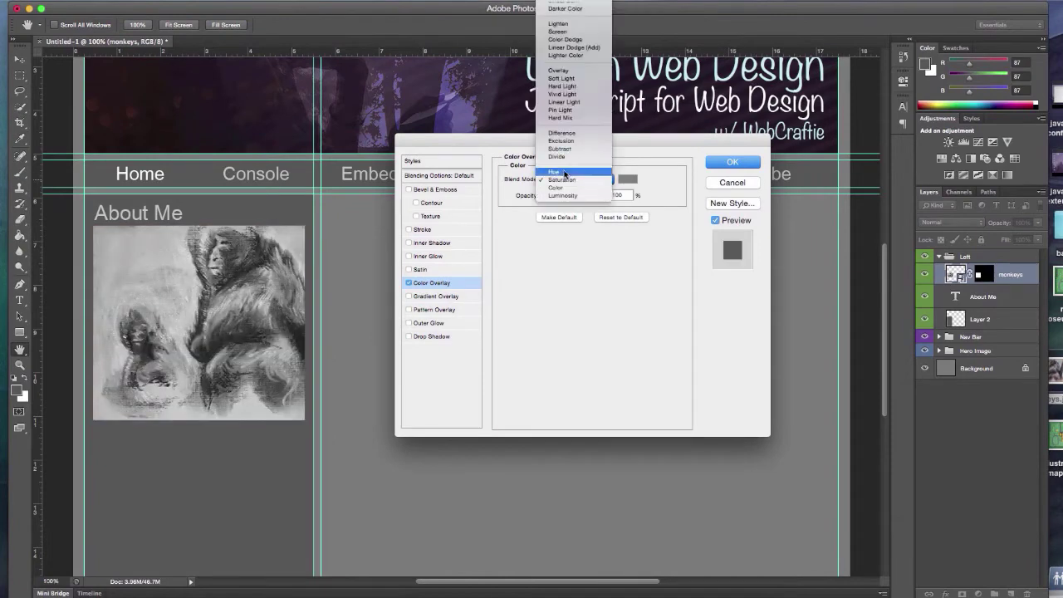
pyautogui.click(573, 170)
pyautogui.click(409, 283)
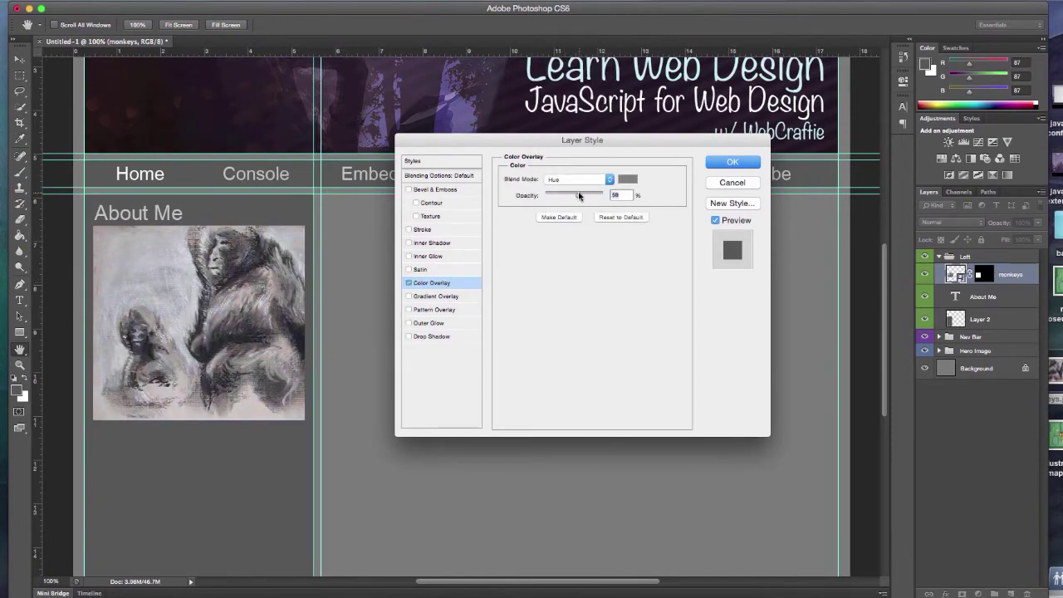
pyautogui.click(627, 179)
pyautogui.click(427, 254)
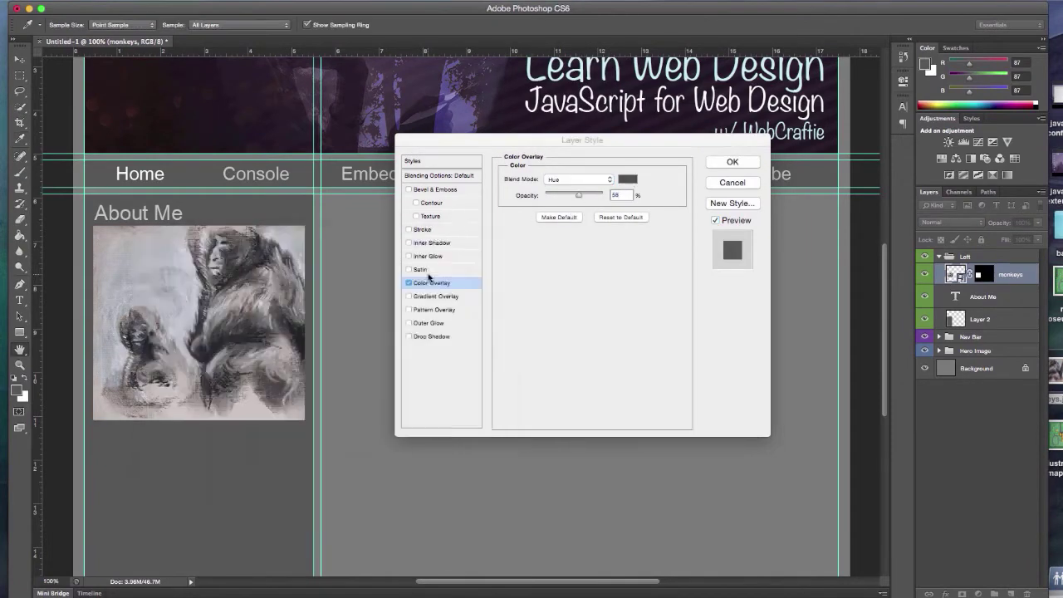
pyautogui.click(408, 337)
pyautogui.click(409, 336)
# Add a 2 px grey stroke to the monkeys picture and apply its effects
pyautogui.click(426, 230)
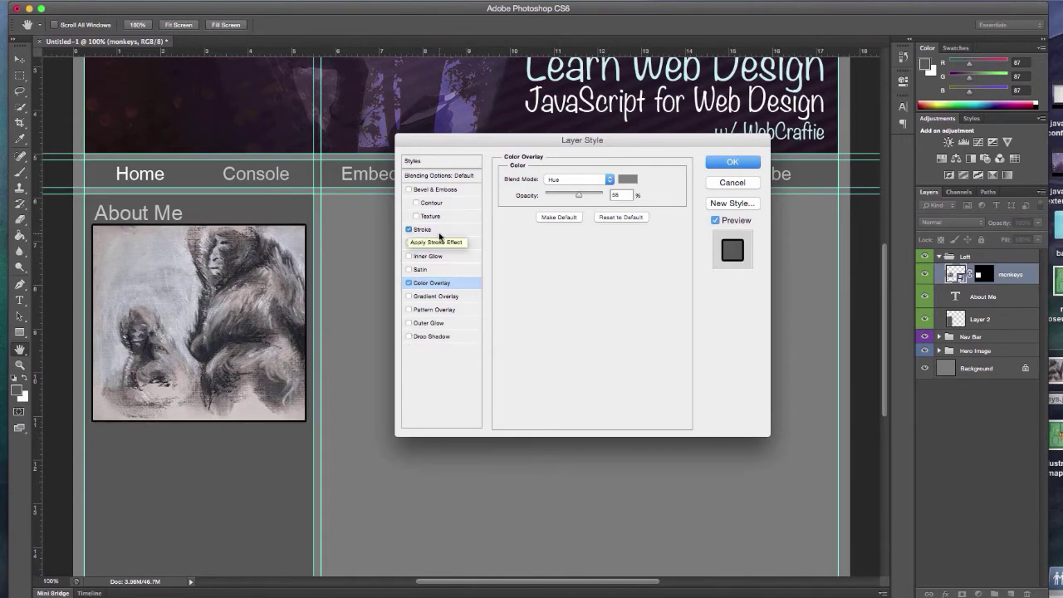
pyautogui.moveTo(547, 179); pyautogui.dragTo(545, 178)
pyautogui.click(532, 267)
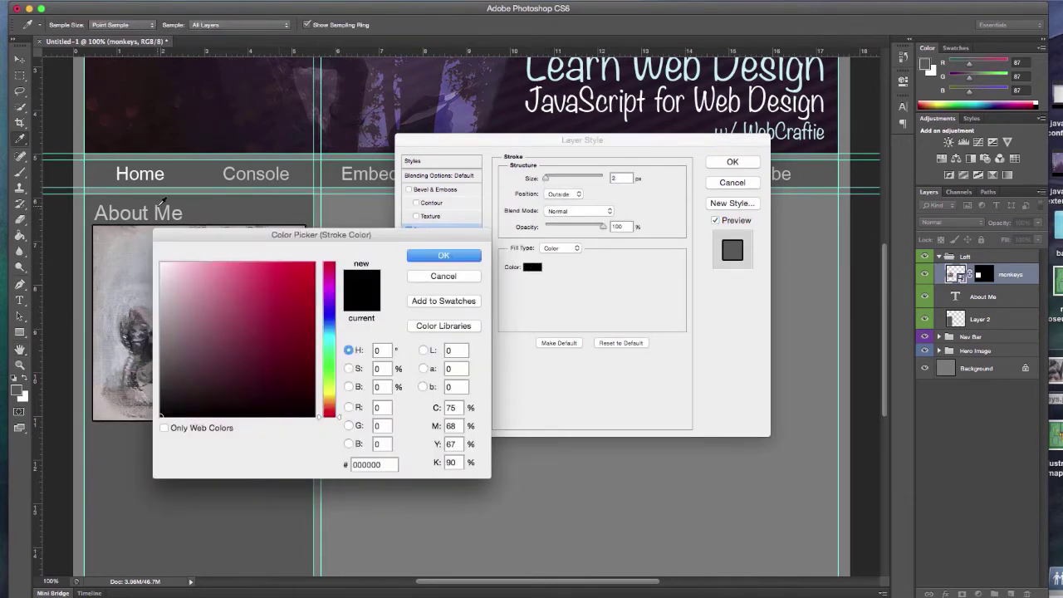
pyautogui.click(230, 207)
pyautogui.click(161, 357)
pyautogui.press('Return')
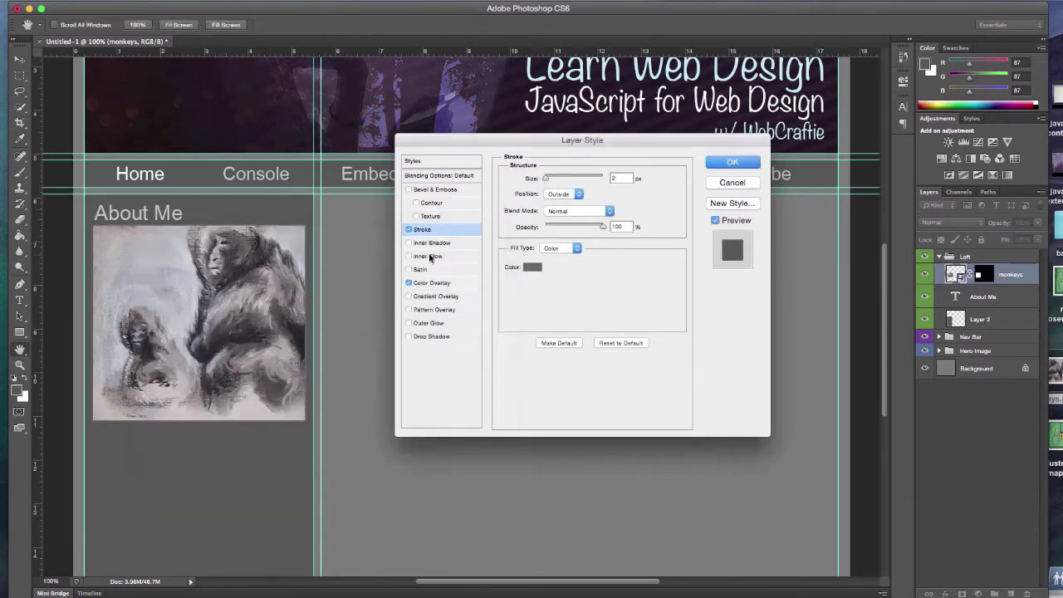
# Add a grey 4f4f4f stroke around the sidebar panel layer
pyautogui.press('Return')
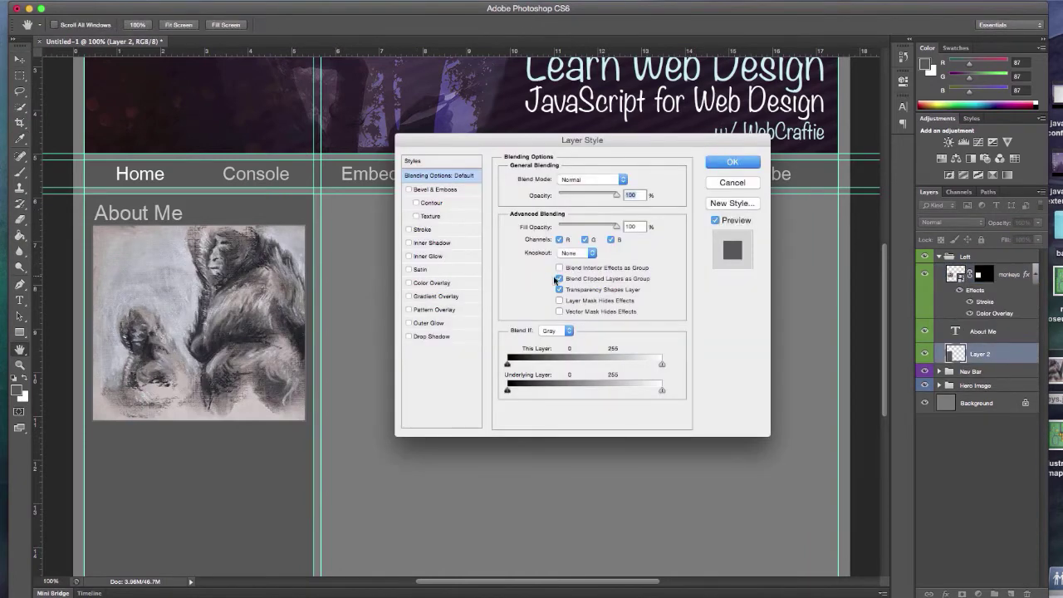
pyautogui.click(422, 230)
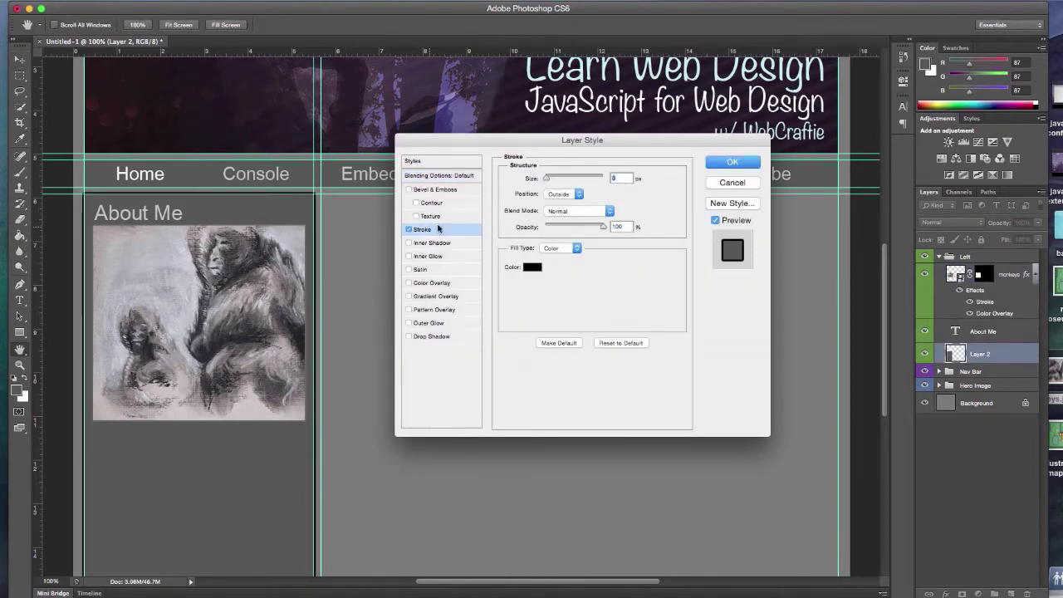
pyautogui.click(534, 270)
pyautogui.click(157, 372)
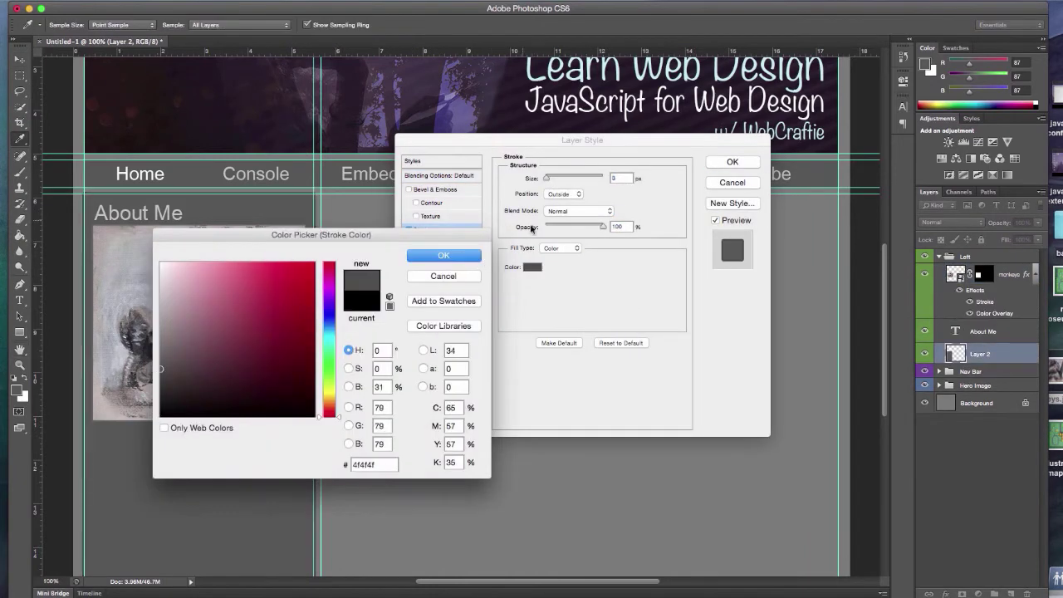
pyautogui.press('Return')
pyautogui.click(565, 193)
pyautogui.click(565, 205)
pyautogui.moveTo(547, 179)
pyautogui.mouseDown()
pyautogui.moveTo(563, 180)
pyautogui.moveTo(549, 180)
pyautogui.mouseUp()
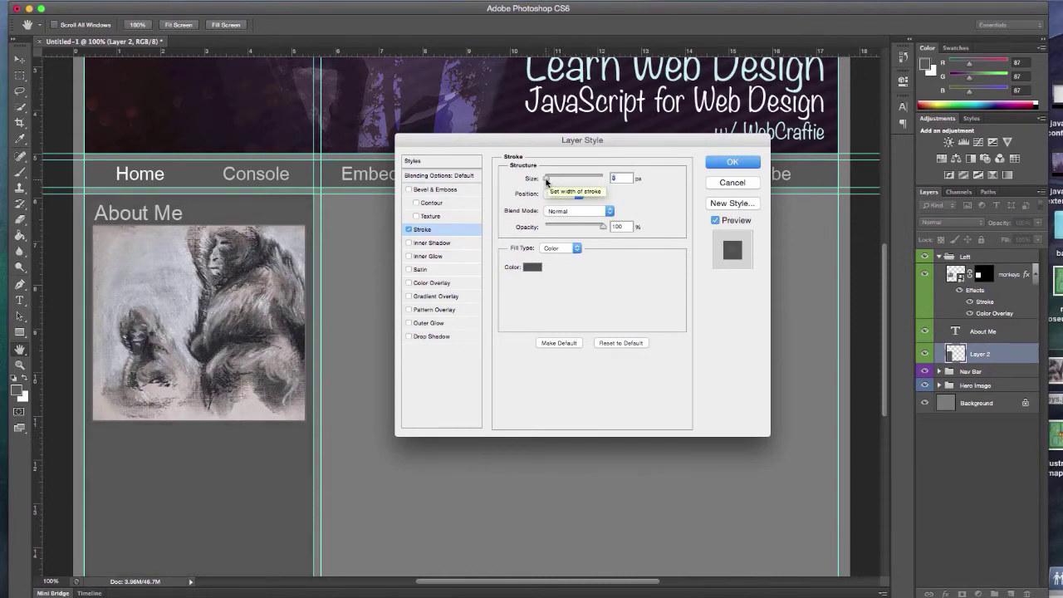
pyautogui.click(733, 162)
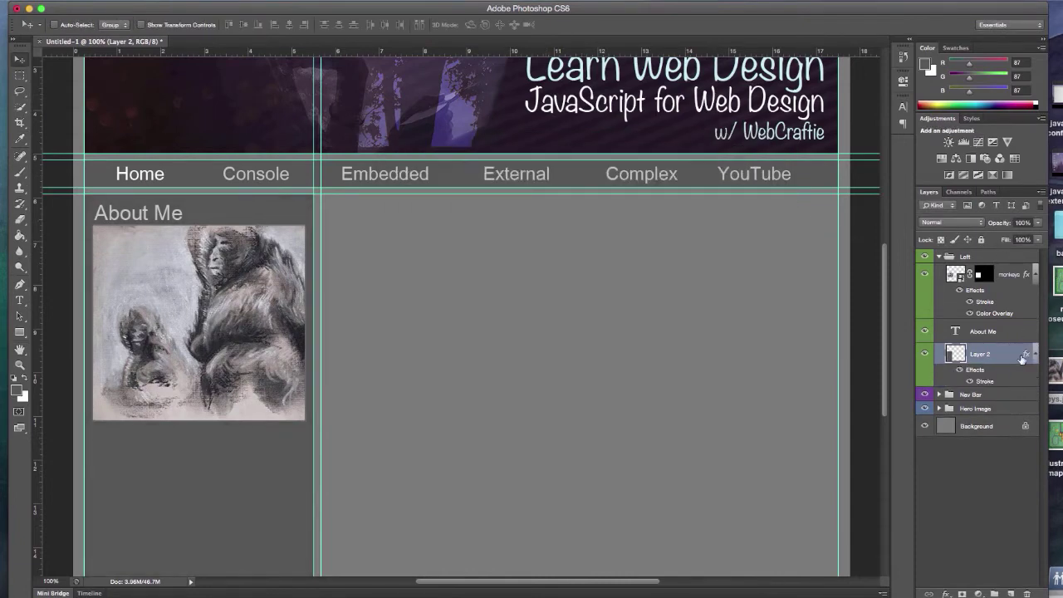
pyautogui.doubleClick(1010, 357)
pyautogui.click(733, 181)
pyautogui.scroll(5, 889, 227)
pyautogui.doubleClick(1002, 287)
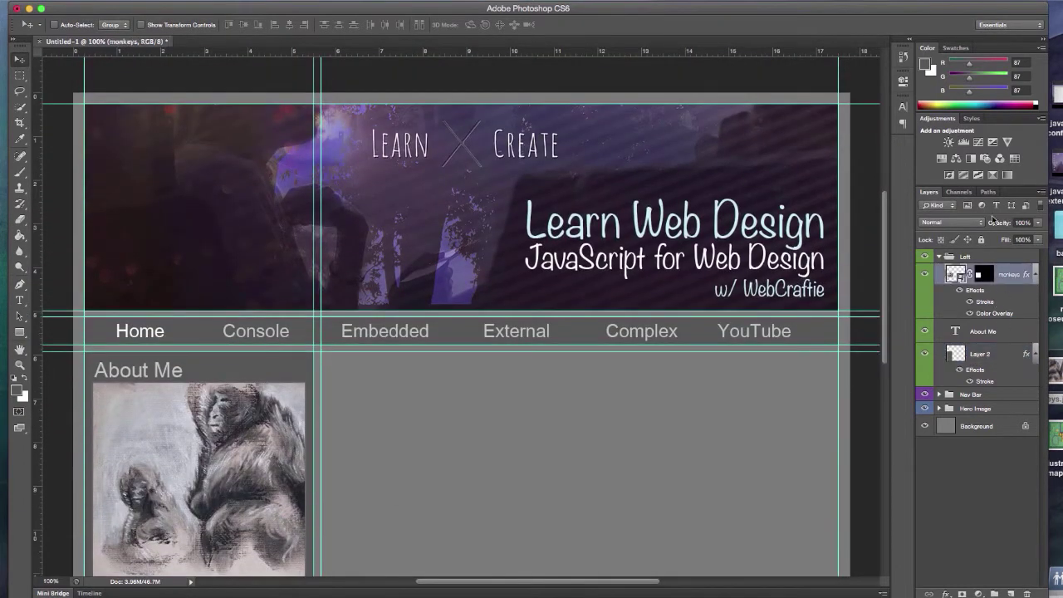
pyautogui.click(731, 180)
pyautogui.click(939, 258)
pyautogui.click(939, 284)
pyautogui.click(1009, 373)
pyautogui.click(972, 118)
pyautogui.click(988, 176)
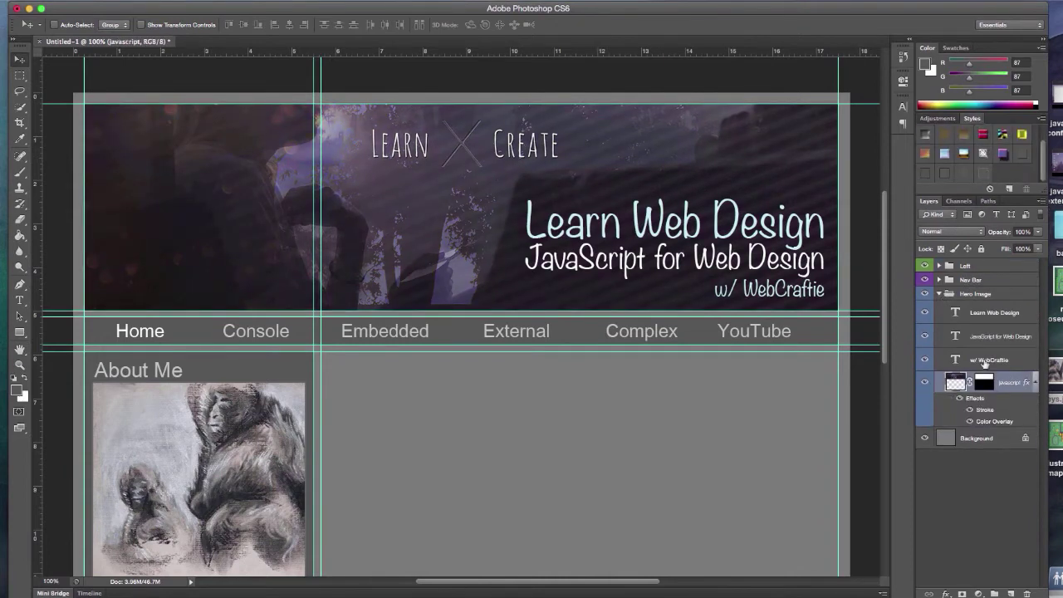
pyautogui.click(939, 294)
pyautogui.click(939, 280)
pyautogui.click(993, 439)
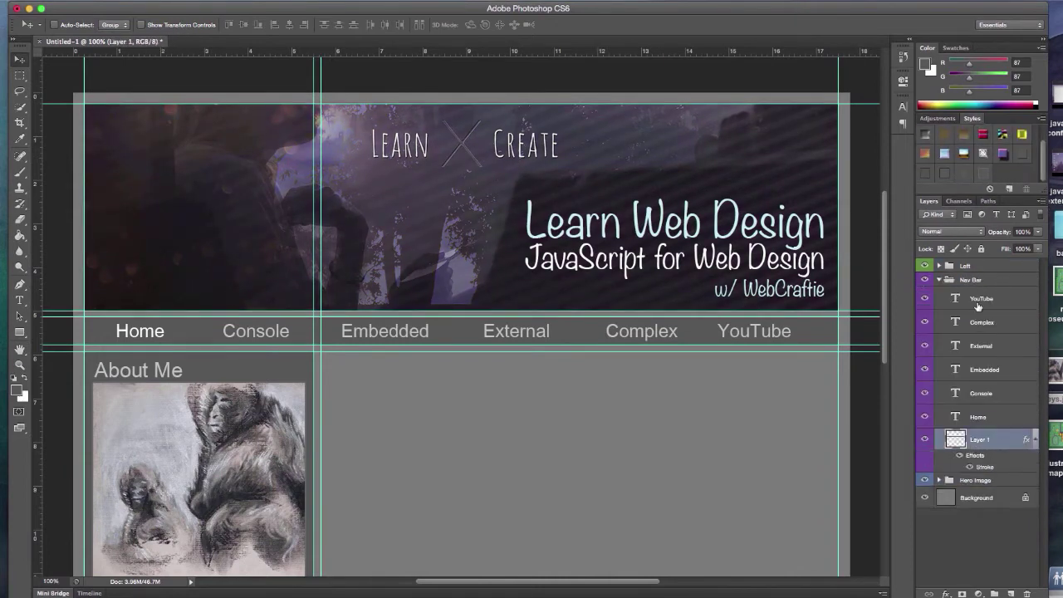
pyautogui.click(938, 279)
pyautogui.click(999, 266)
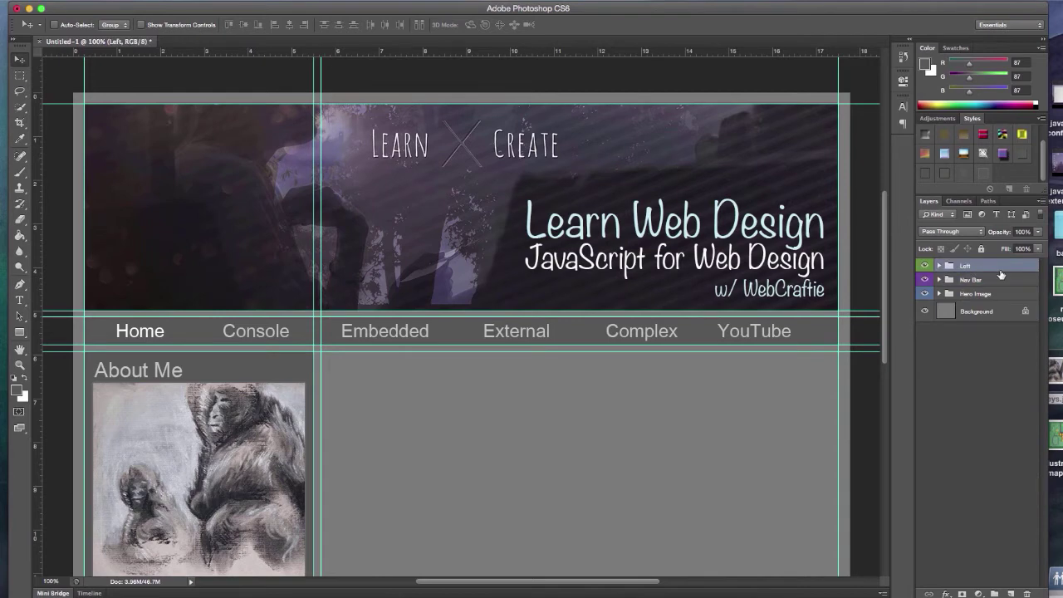
pyautogui.scroll(-5, 456, 333)
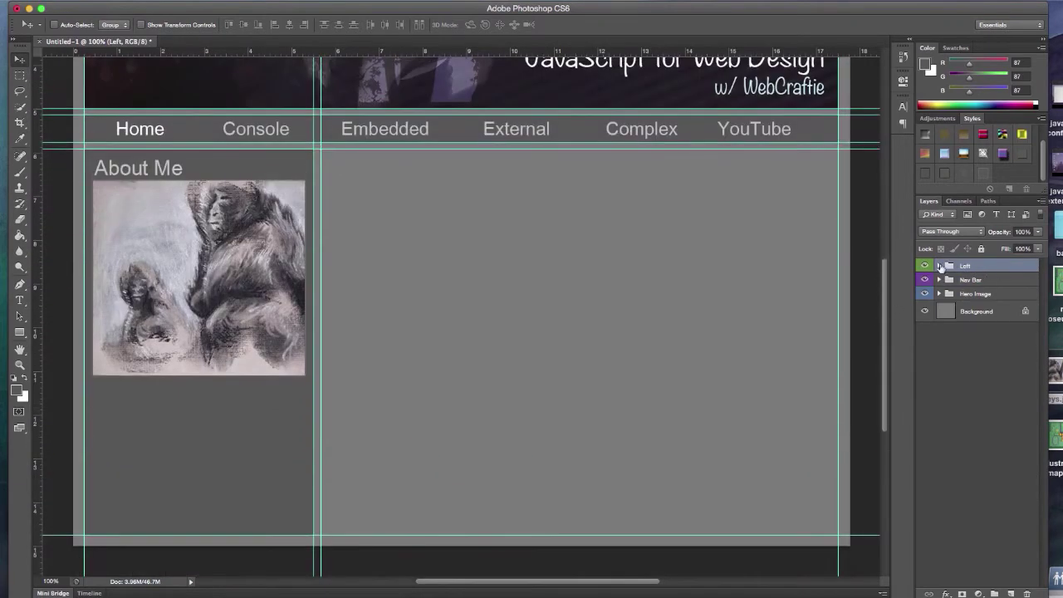
pyautogui.click(940, 265)
# Move the monkeys layer below About Me and start the ape story text block under the picture
pyautogui.moveTo(999, 287); pyautogui.dragTo(999, 342)
pyautogui.press('t')
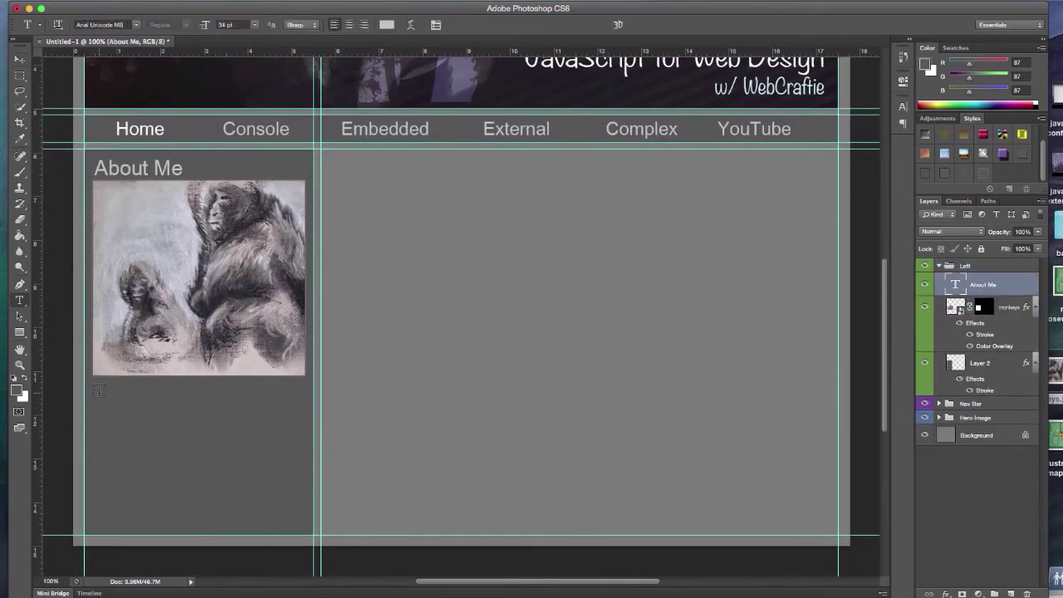
pyautogui.click(97, 392)
pyautogui.write('When')
pyautogui.click(255, 25)
pyautogui.click(19, 59)
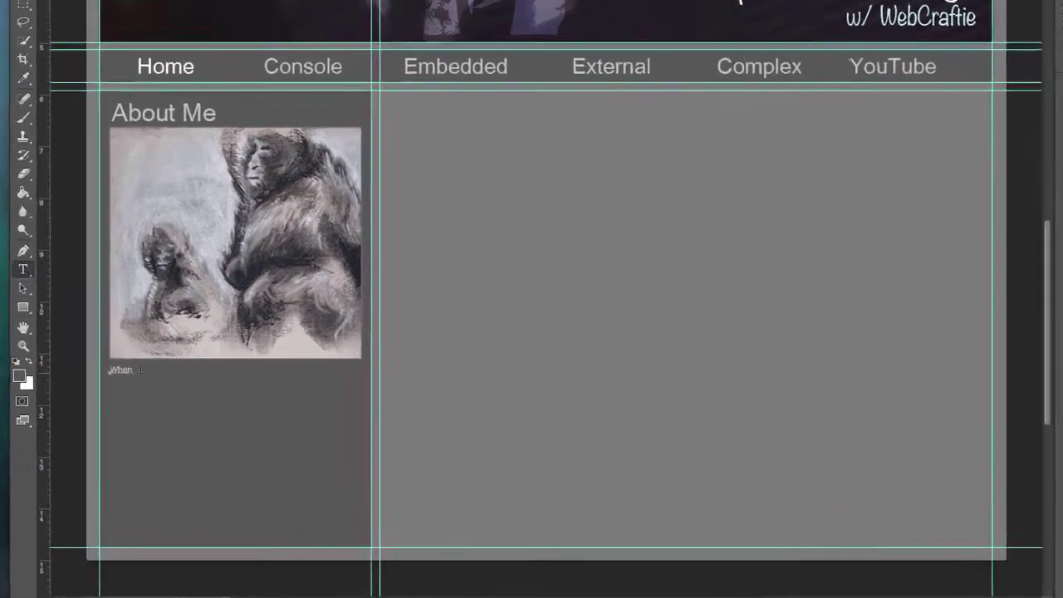
pyautogui.press('t')
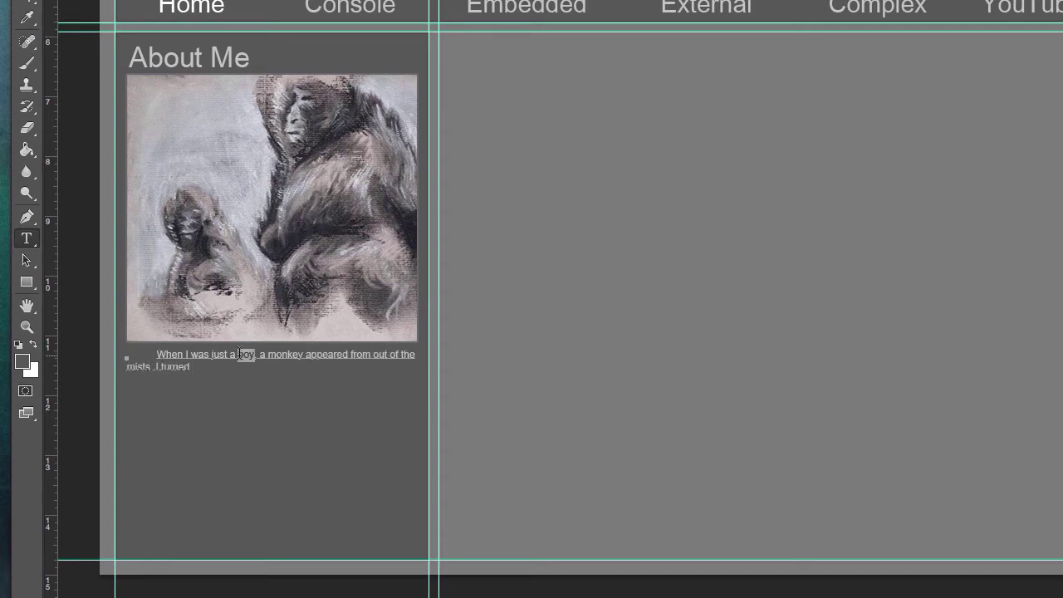
pyautogui.write('young thing')
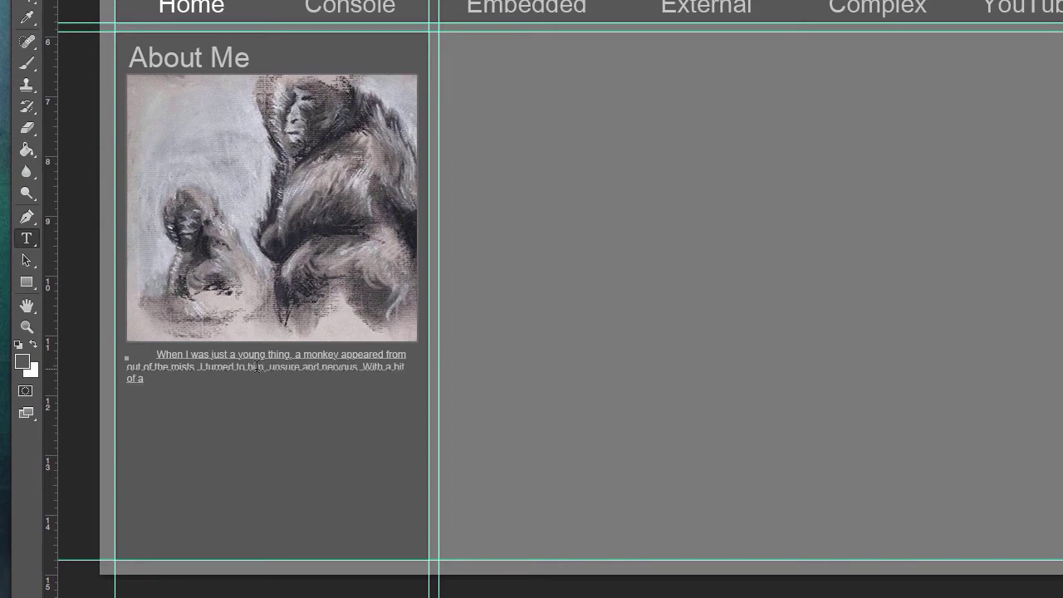
pyautogui.write('quiver in my voice, I said to him “Bueno?”.')
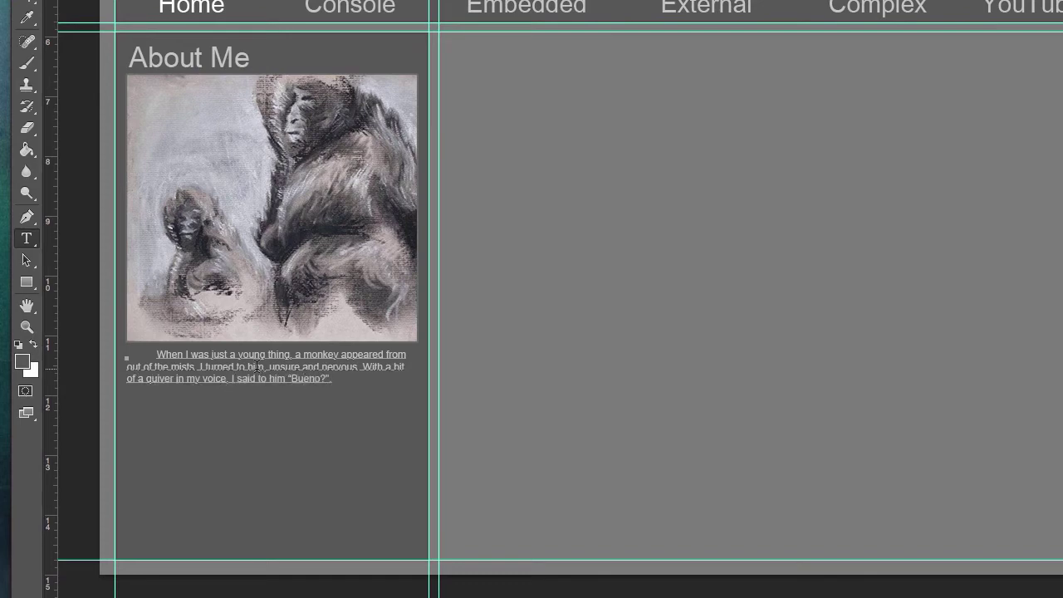
# Put 'Bueno?' on its own indented line and write the rest of the ape story
pyautogui.click(285, 378)
pyautogui.press('Return')
pyautogui.press('Return')
pyautogui.press('Tab')
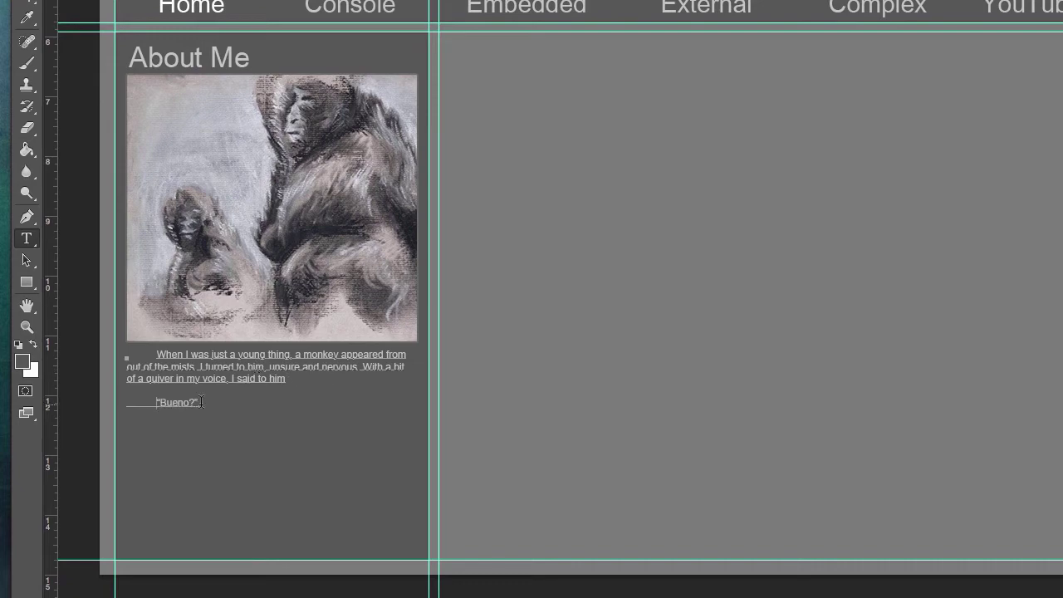
pyautogui.doubleClick(208, 411)
pyautogui.click(212, 399)
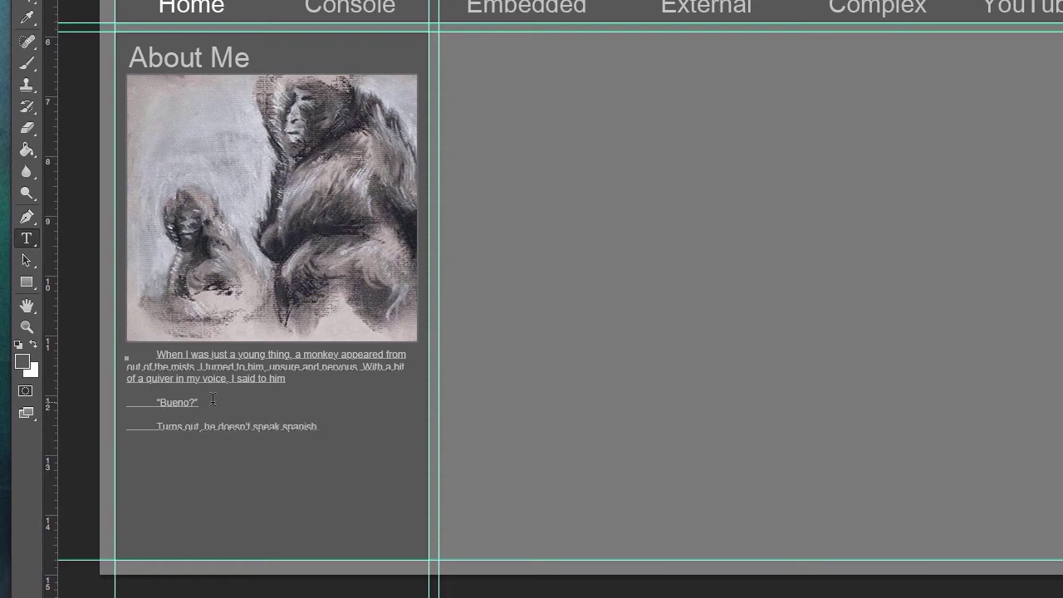
pyautogui.write('All he said in return')
pyautogui.moveTo(408, 427); pyautogui.dragTo(323, 427)
pyautogui.write('Perhaps he said something of great wisd')
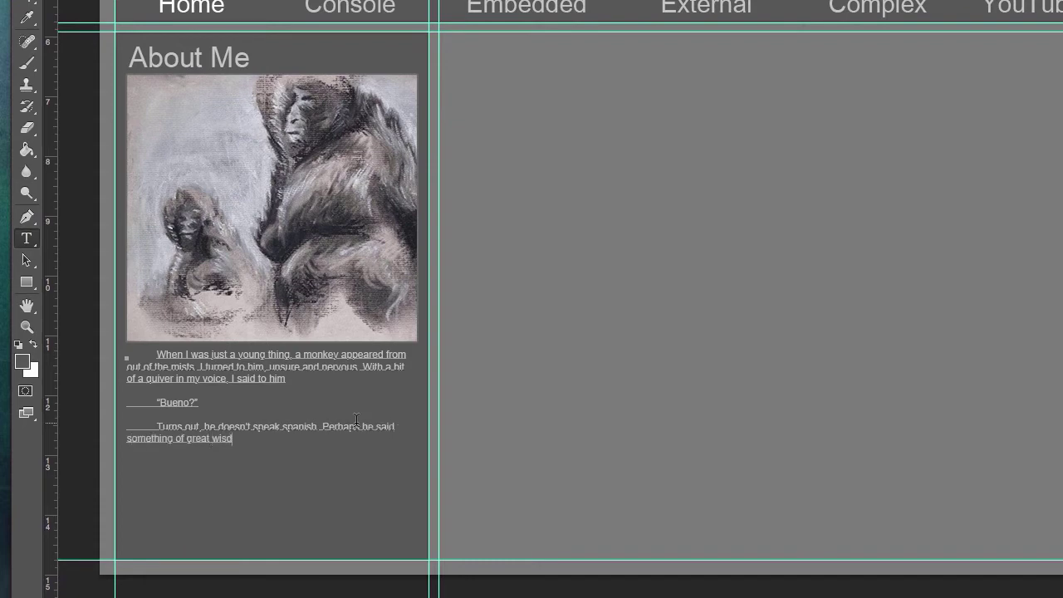
pyautogui.write('om or significance to me . Perhaps')
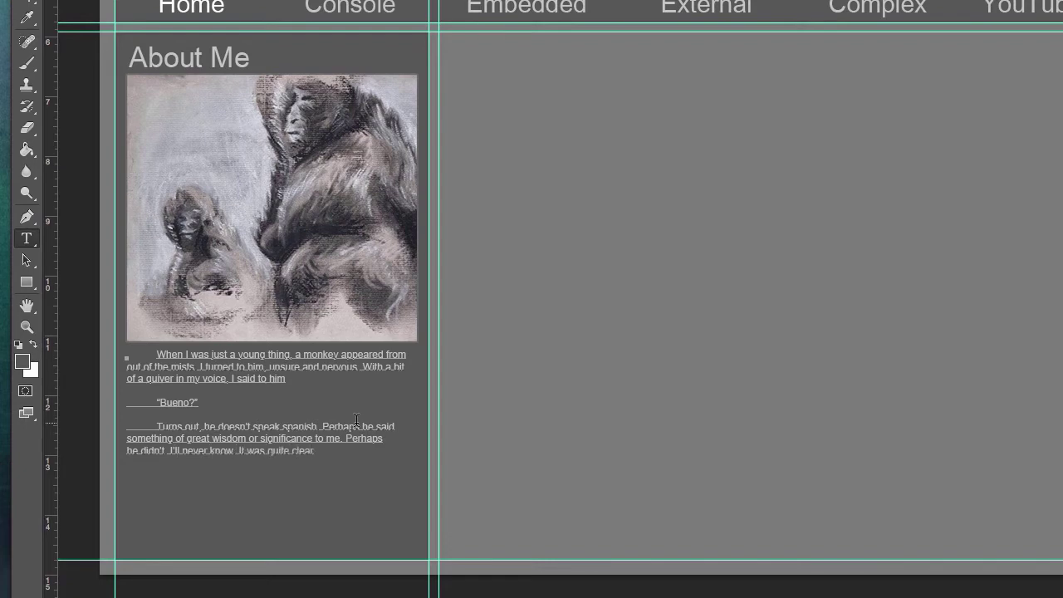
pyautogui.write("dn't speak ane")
pyautogui.moveTo(340, 356); pyautogui.dragTo(296, 356)
pyautogui.write('an ape')
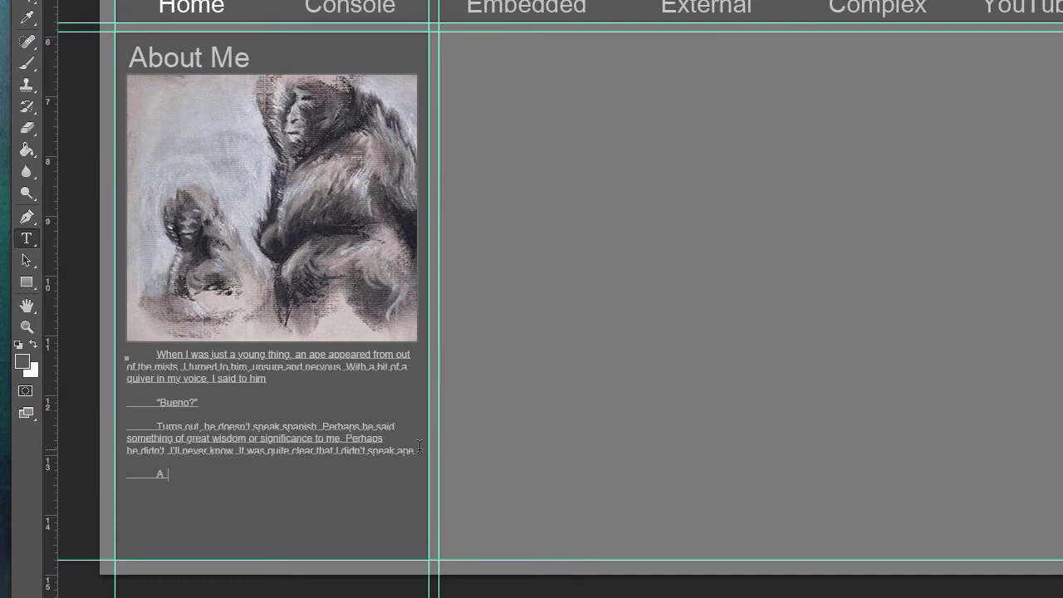
pyautogui.write("ually... it wasn't a very noteworth")
pyautogui.write('y experience af')
pyautogui.write('ter all I suppose. Anyways, I see')
pyautogui.write("I needed some text to put here, and now I have a bit. It'll do")
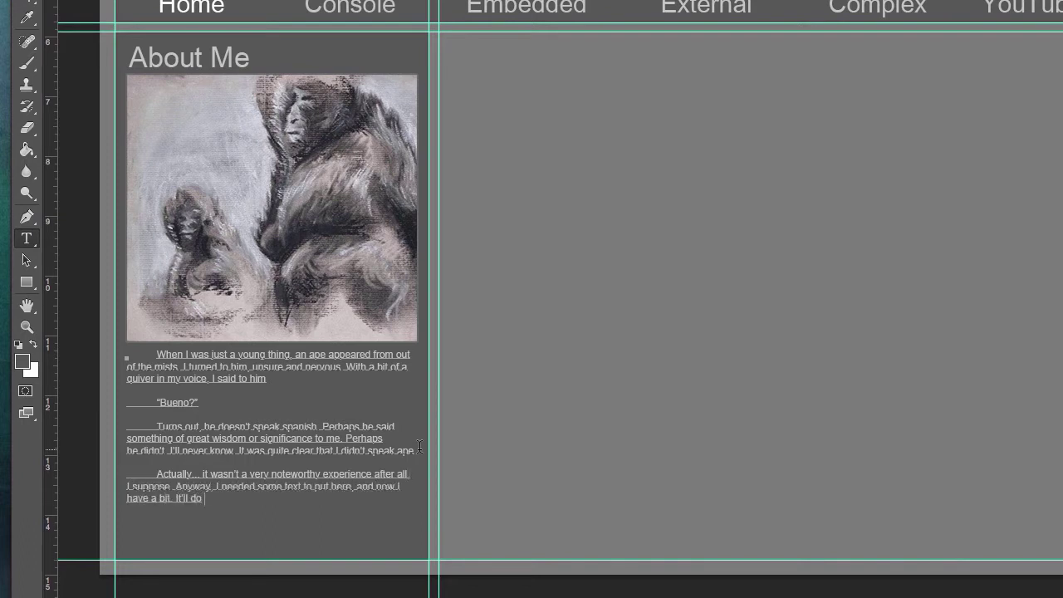
pyautogui.write("t'll due.")
# Add a 'C:' phone line and 'M:' mailing-address lines below the story, then commit the text
pyautogui.press('Return')
pyautogui.press('Return')
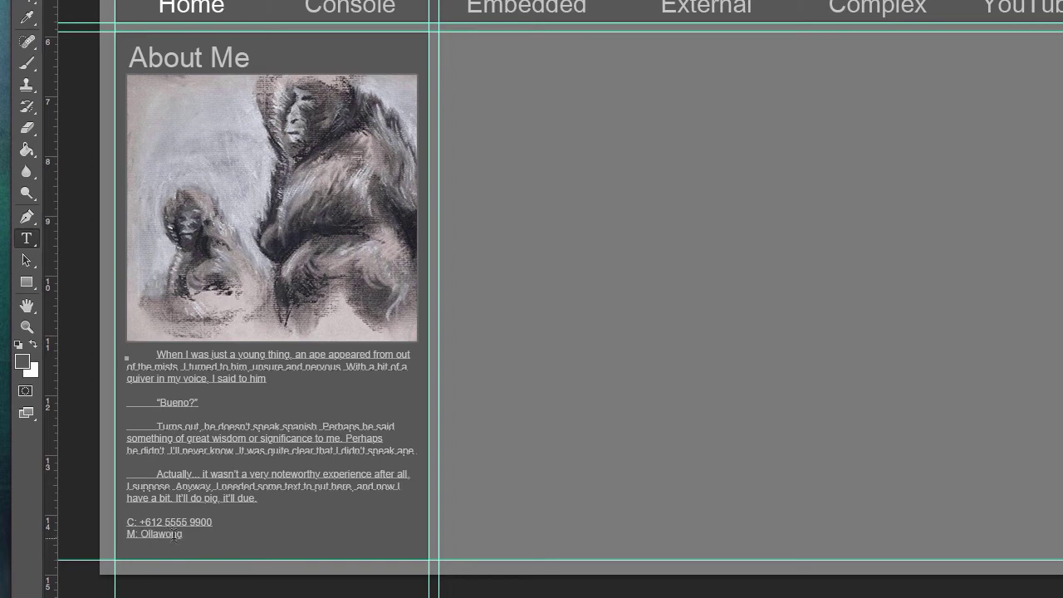
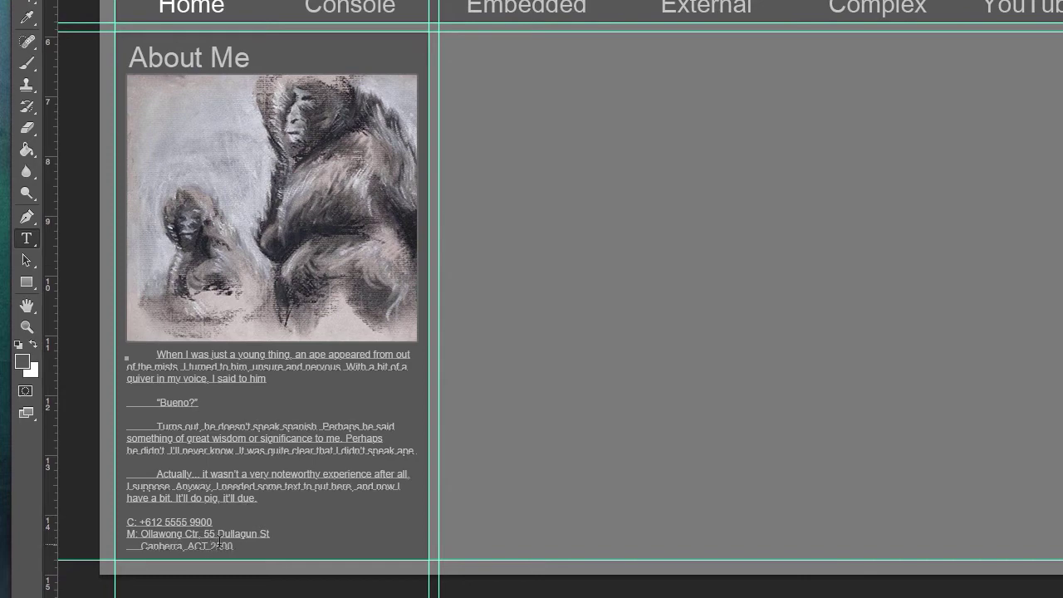
pyautogui.hotkey('ctrl', 'Return')
pyautogui.press('v')
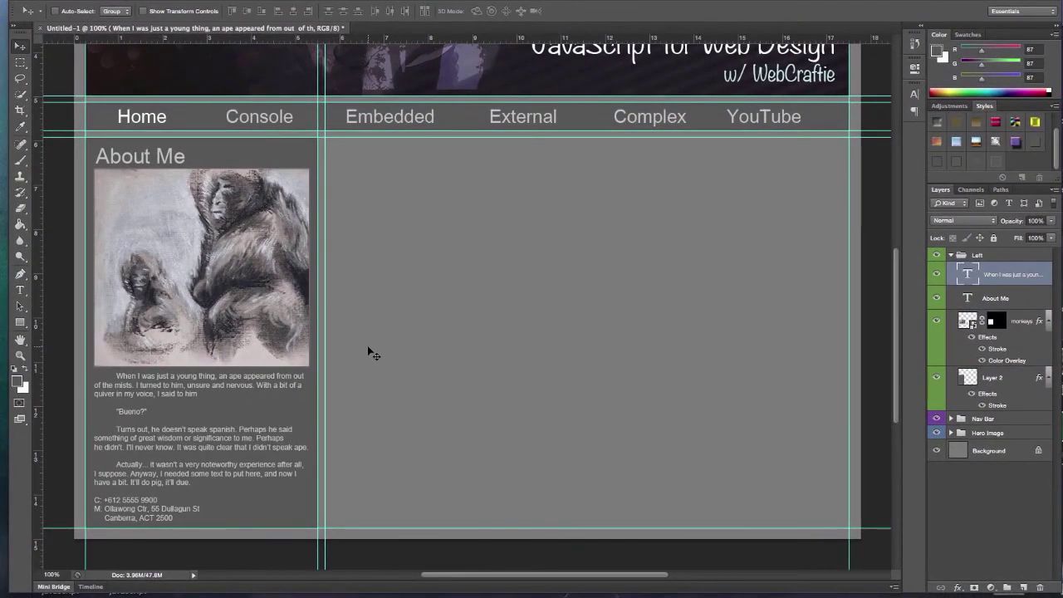
# Select the right content area and create a yellow-labelled layer group named main
pyautogui.click(951, 255)
pyautogui.scroll(1, 764, 185)
pyautogui.moveTo(20, 63); pyautogui.dragTo(67, 45)
pyautogui.moveTo(324, 154); pyautogui.dragTo(848, 546)
pyautogui.click(1007, 587)
pyautogui.doubleClick(983, 255)
pyautogui.write('main')
pyautogui.press('Return')
pyautogui.rightClick(999, 255)
pyautogui.click(1026, 490)
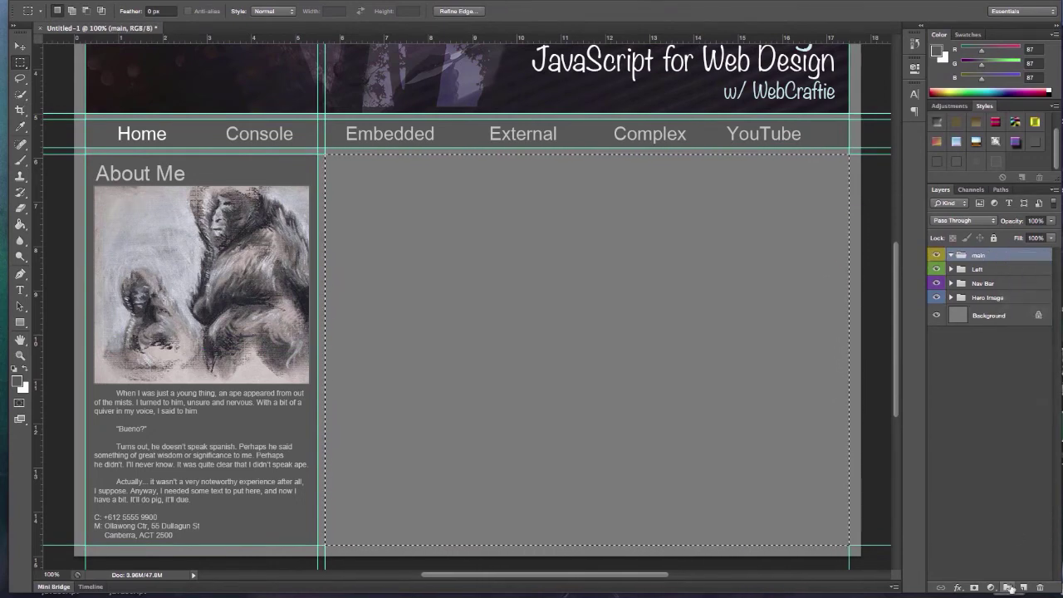
# Fill the content area with a lighter grey on a new layer inside main, then deselect
pyautogui.click(1024, 587)
pyautogui.click(20, 127)
pyautogui.click(16, 381)
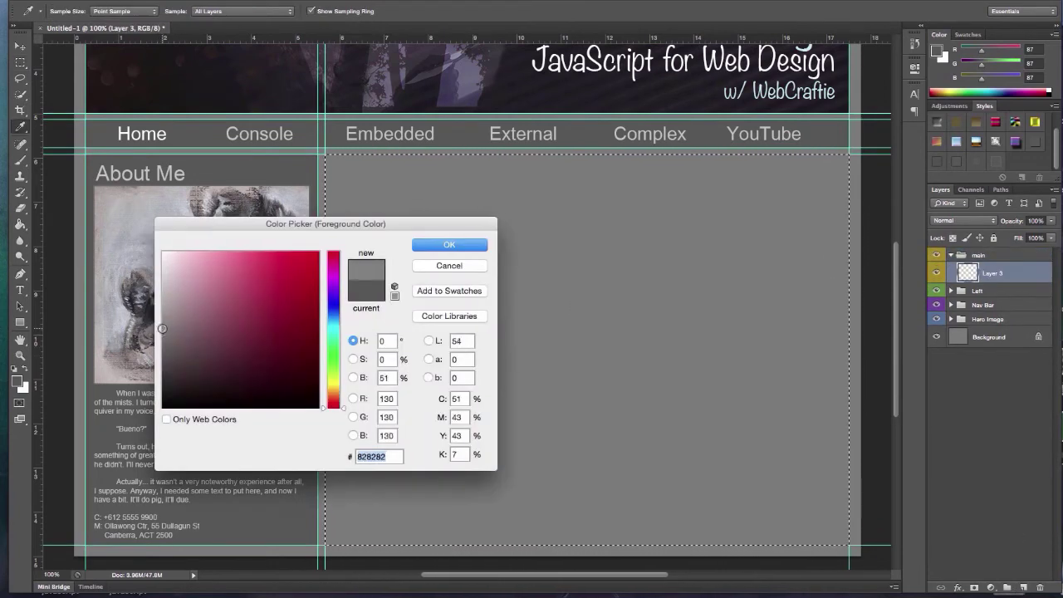
pyautogui.press('Return')
pyautogui.click(20, 209)
pyautogui.hotkey('alt', 'BackSpace')
pyautogui.press('m')
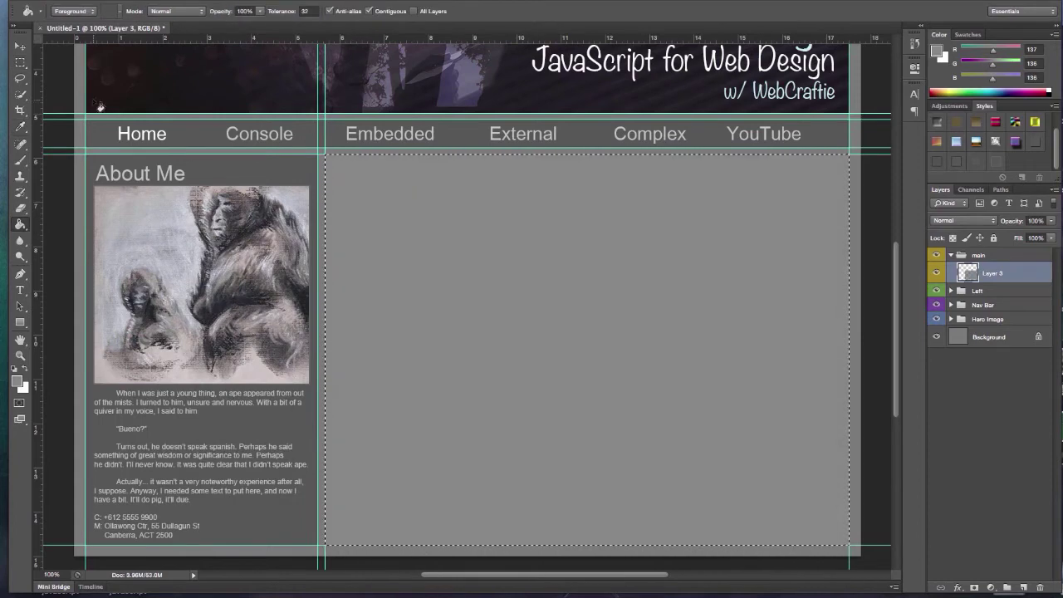
pyautogui.hotkey('ctrl', 'd')
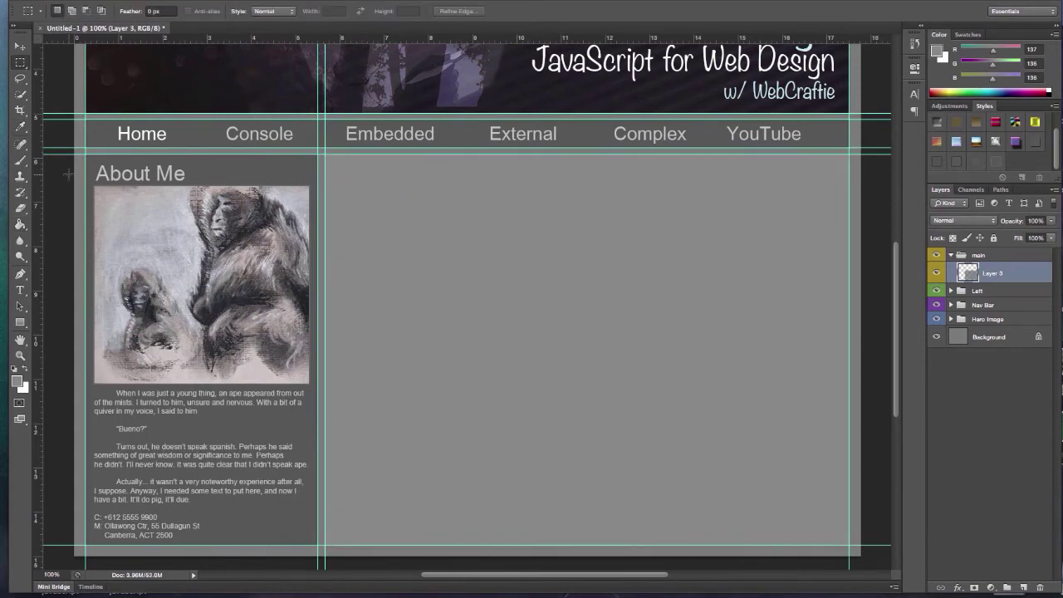
# Place the sunset photo over the content area and scale it to fit the column
pyautogui.moveTo(68, 175); pyautogui.dragTo(665, 340)
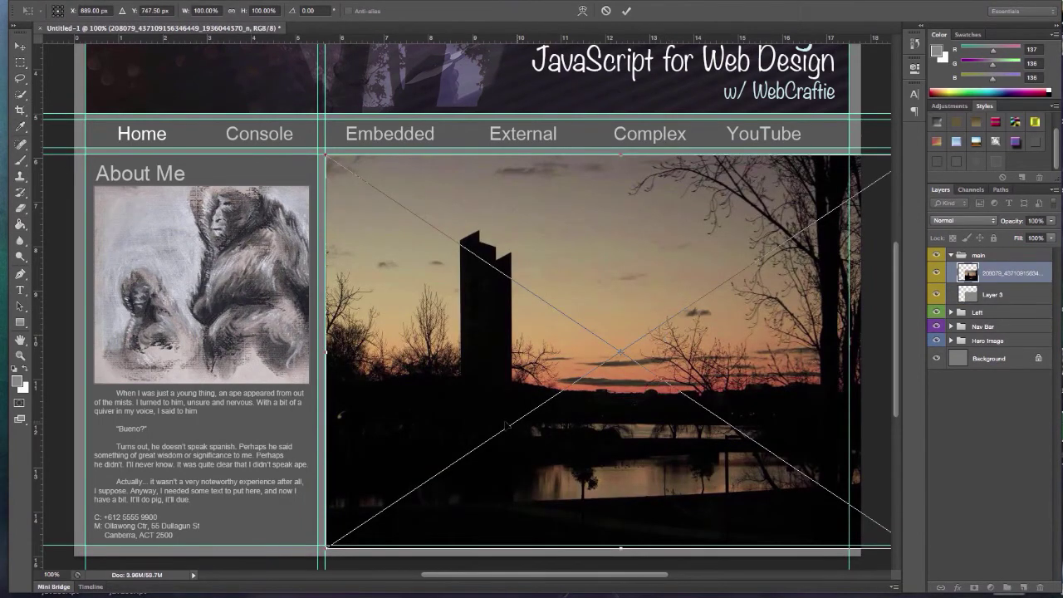
pyautogui.moveTo(327, 546); pyautogui.dragTo(325, 522)
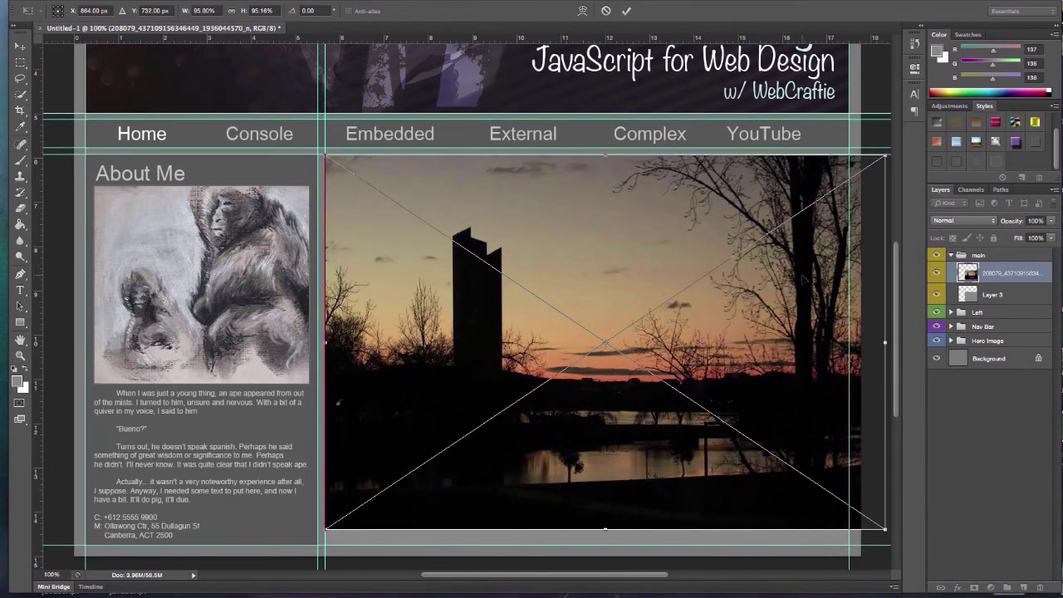
pyautogui.click(629, 13)
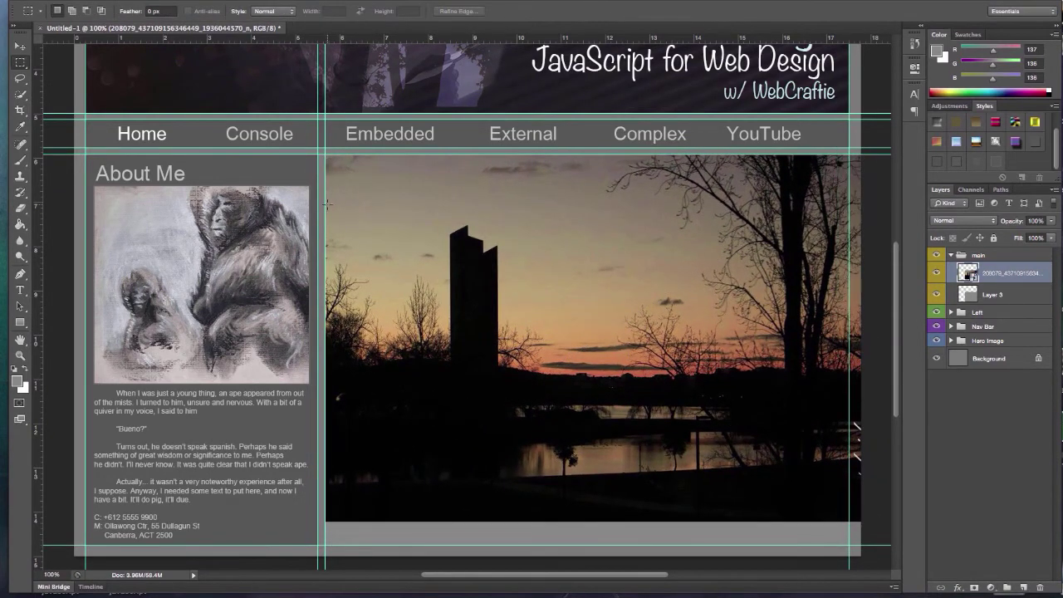
# Select a horizontal band across the photo and contract the selection by 4 px, then slightly more
pyautogui.moveTo(326, 203); pyautogui.dragTo(848, 392)
pyautogui.click(253, 0)
pyautogui.moveTo(295, 134)
pyautogui.click(401, 170)
pyautogui.write('4')
pyautogui.press('Return')
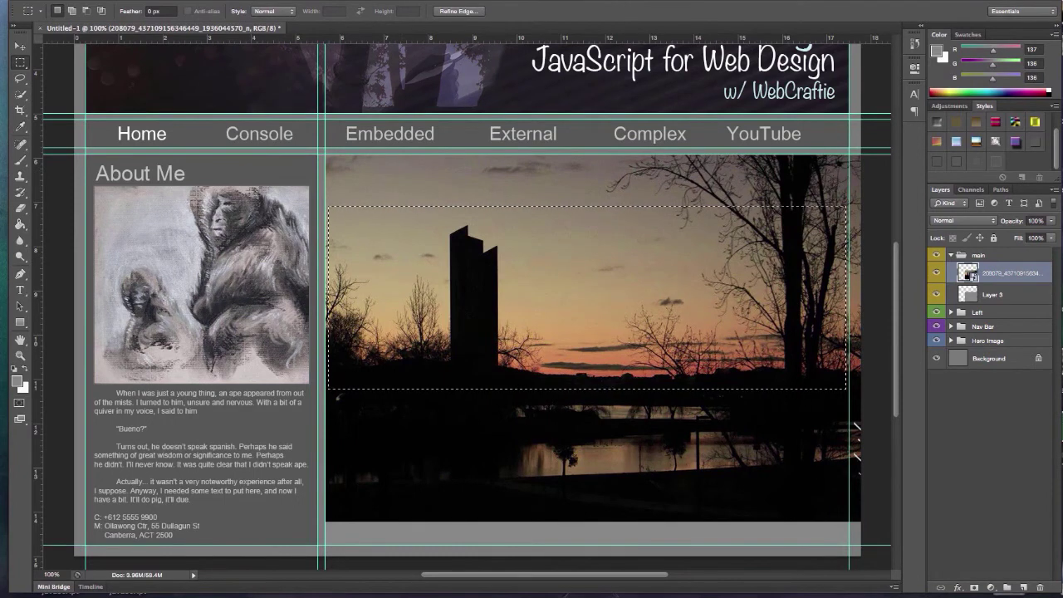
pyautogui.click(290, 0)
pyautogui.moveTo(332, 136)
pyautogui.click(394, 159)
pyautogui.press('Return')
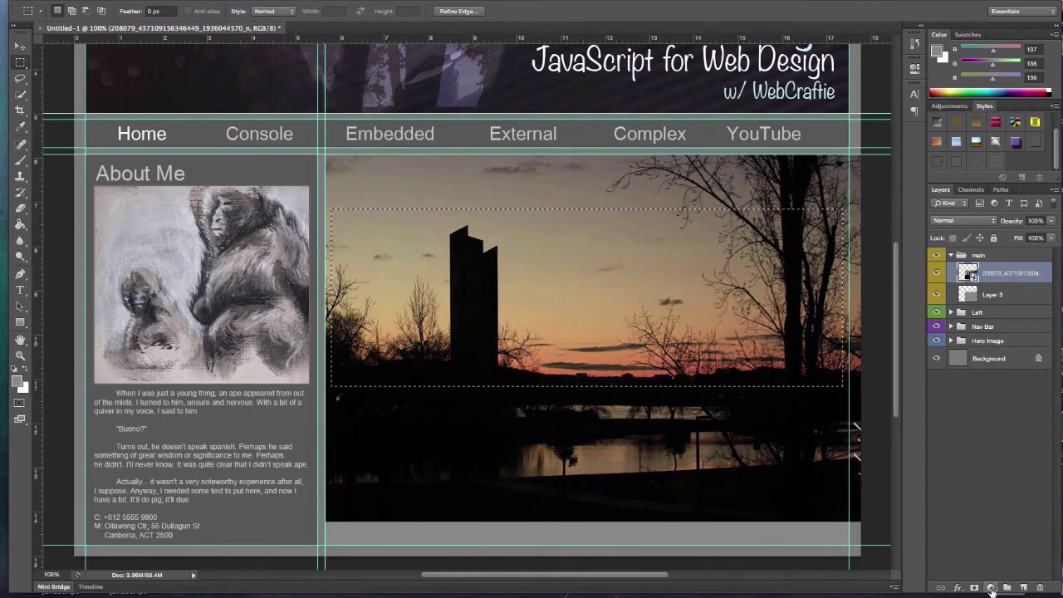
# Mask the photo to the band, move it up under the nav bar, and apply a stroke-and-tint style
pyautogui.click(991, 587)
pyautogui.press('v')
pyautogui.moveTo(409, 265); pyautogui.dragTo(405, 219)
pyautogui.click(995, 162)
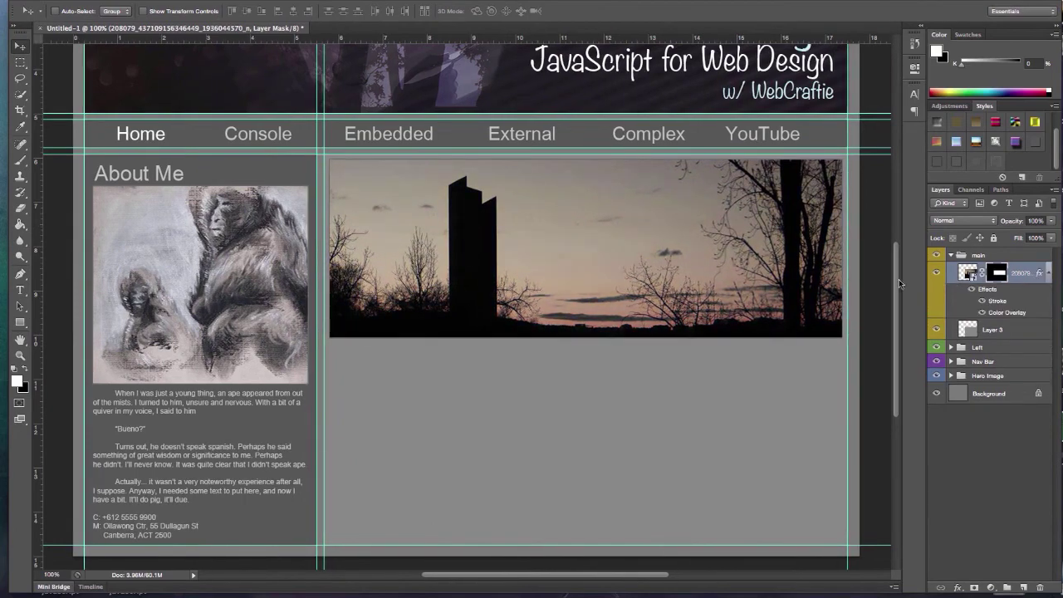
pyautogui.scroll(3, 897, 282)
pyautogui.scroll(-2, 895, 275)
pyautogui.scroll(1, 895, 275)
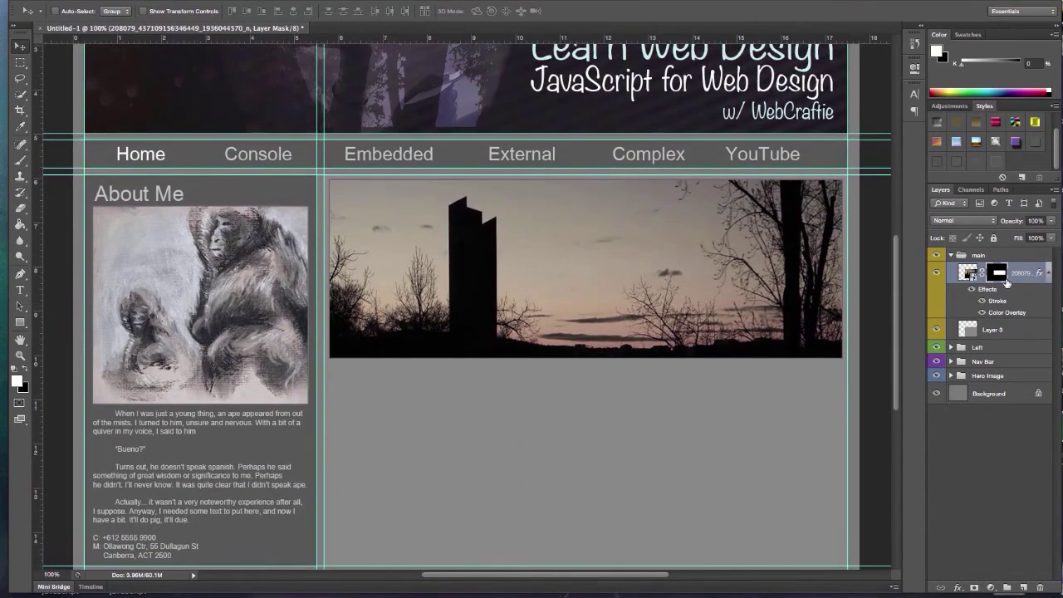
pyautogui.click(1024, 587)
# Fill a white strip, move it near the photo's bottom, set 63% opacity and add a stroke
pyautogui.press('m')
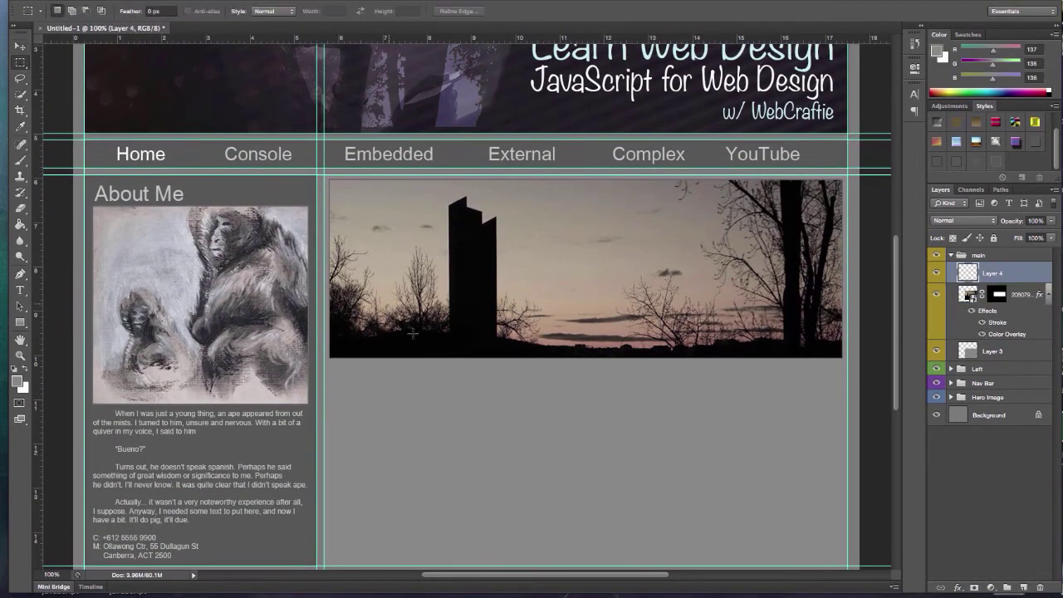
pyautogui.moveTo(334, 187); pyautogui.dragTo(599, 215)
pyautogui.press('x')
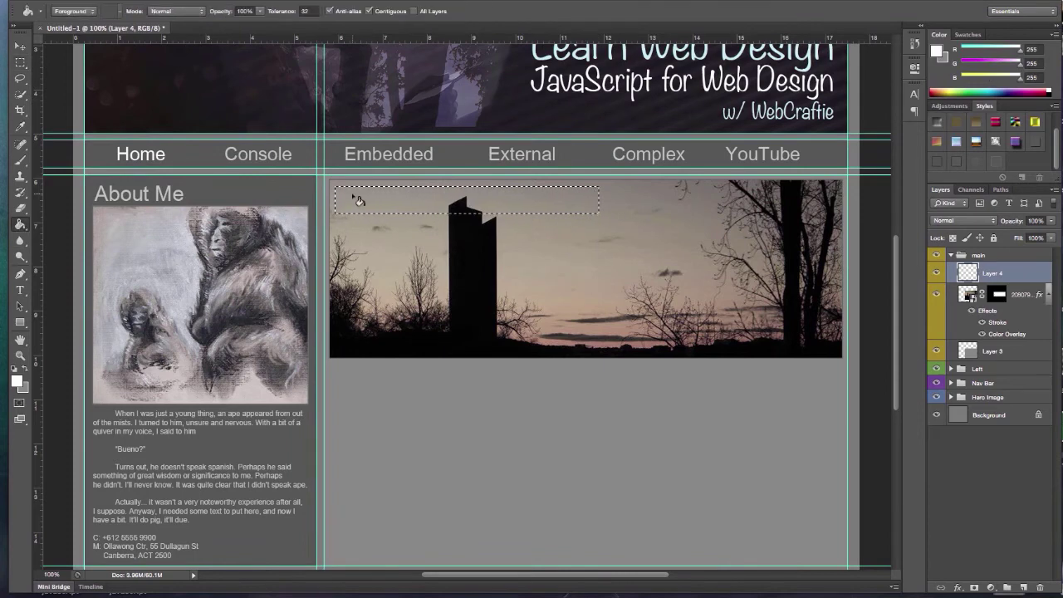
pyautogui.hotkey('alt', 'BackSpace')
pyautogui.hotkey('ctrl', 'd')
pyautogui.press('v')
pyautogui.moveTo(391, 211); pyautogui.dragTo(394, 350)
pyautogui.moveTo(1051, 221); pyautogui.dragTo(1030, 238)
pyautogui.click(981, 162)
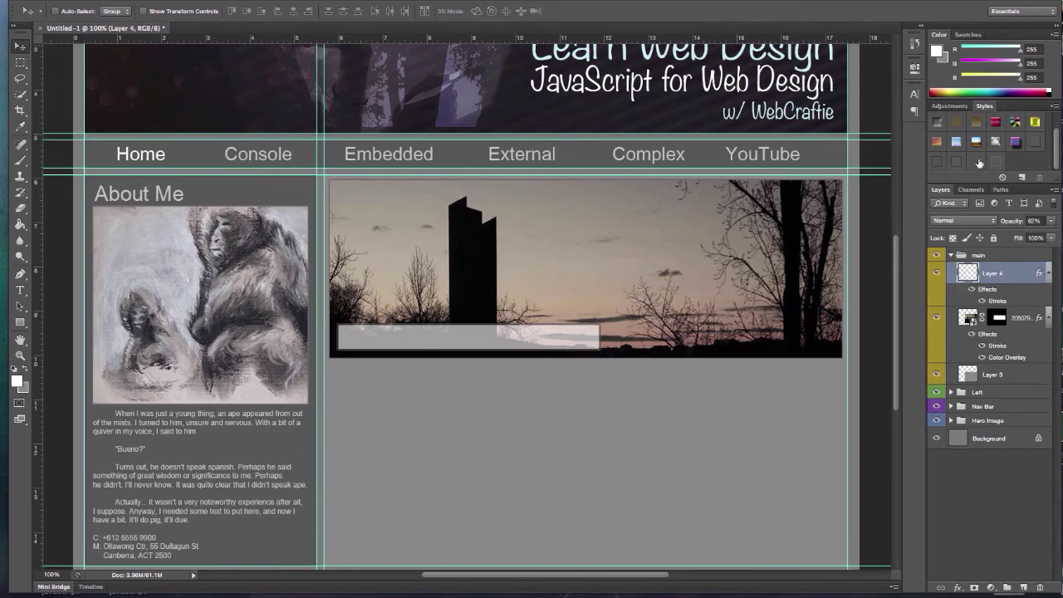
pyautogui.click(977, 158)
# Type 'You' on the bar in dark grey 575757 at 24 pt
pyautogui.press('t')
pyautogui.click(349, 337)
pyautogui.write('You can learn code today!')
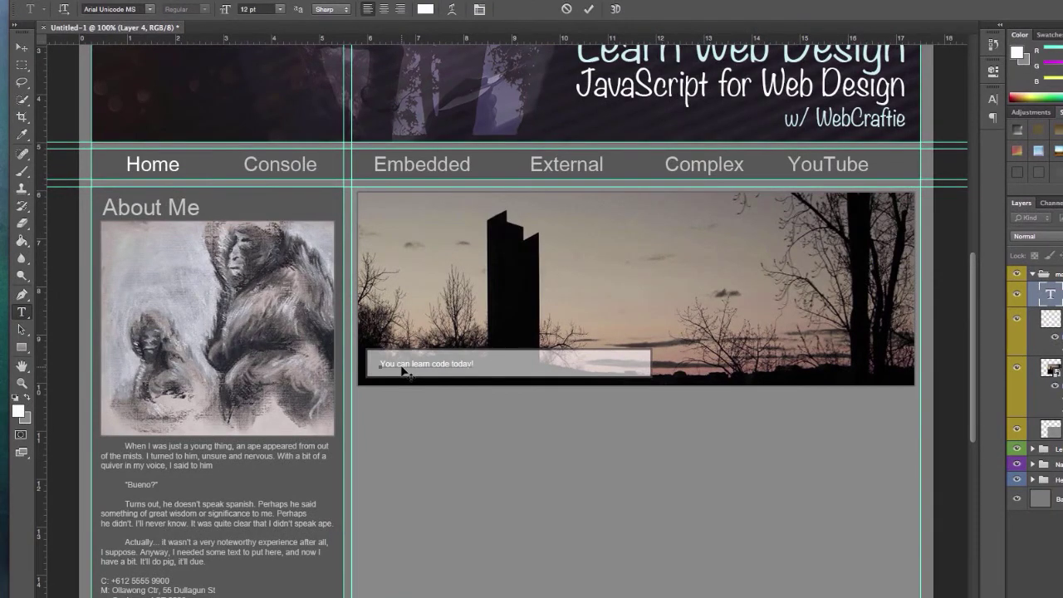
pyautogui.hotkey('ctrl', 'a')
pyautogui.click(426, 9)
pyautogui.write('575757')
pyautogui.moveTo(428, 243); pyautogui.dragTo(685, 197)
pyautogui.press('Return')
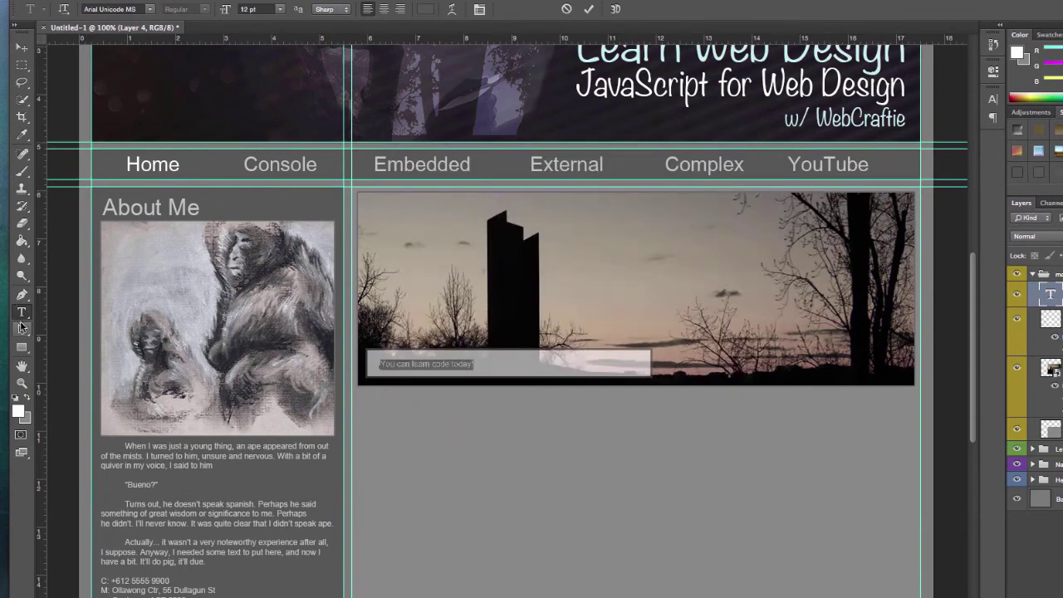
pyautogui.click(425, 10)
pyautogui.press('Return')
pyautogui.click(280, 9)
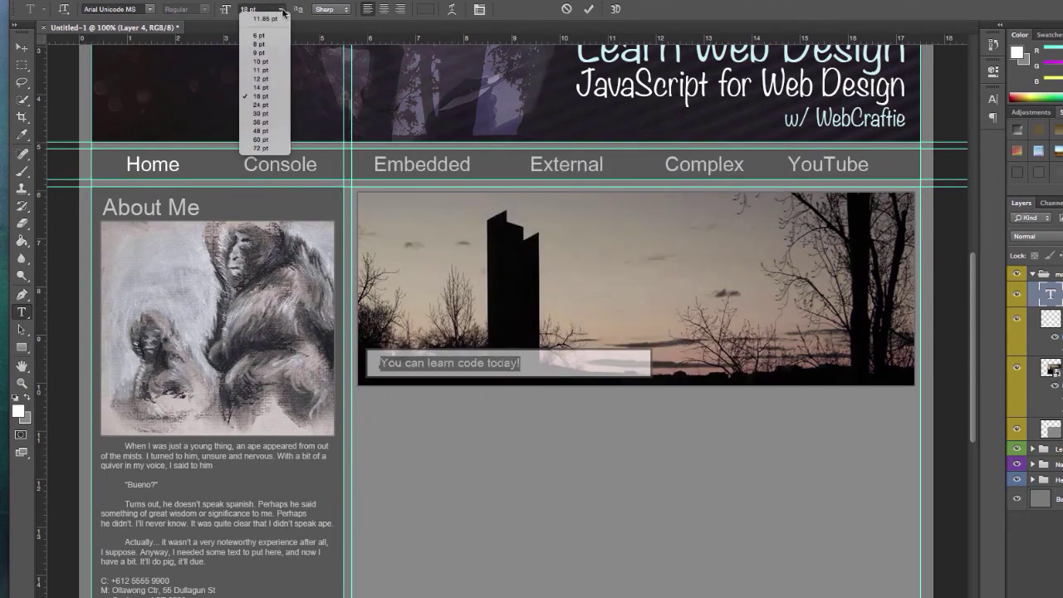
pyautogui.click(266, 100)
# Nudge the text into place on the bar and append 'Start now!'
pyautogui.click(22, 46)
pyautogui.moveTo(449, 361); pyautogui.dragTo(444, 363)
pyautogui.press('t')
pyautogui.click(586, 368)
pyautogui.write('Start now!')
pyautogui.click(21, 46)
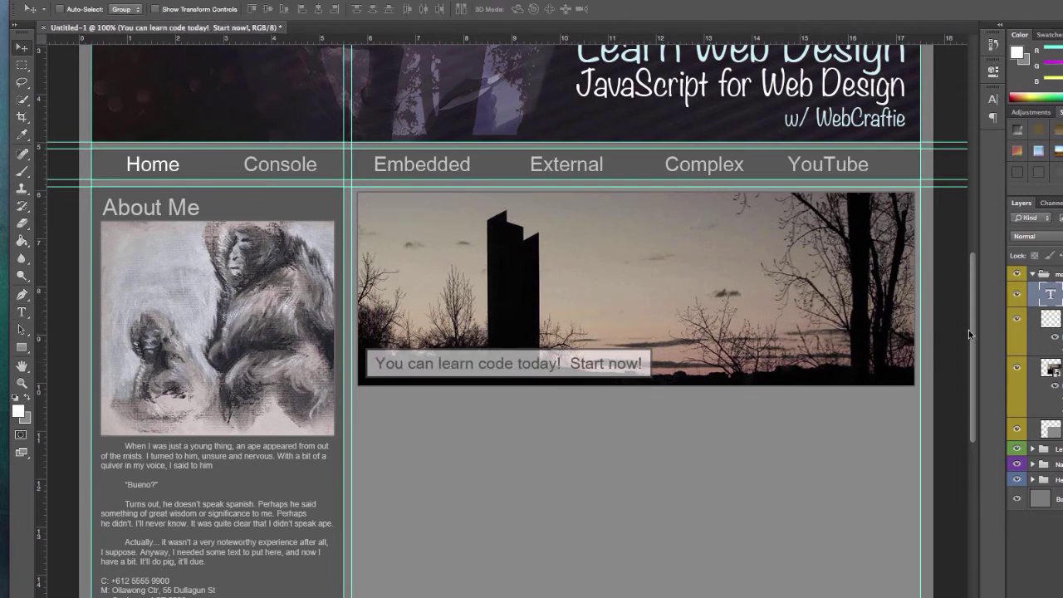
pyautogui.scroll(-5, 976, 337)
pyautogui.scroll(3, 975, 337)
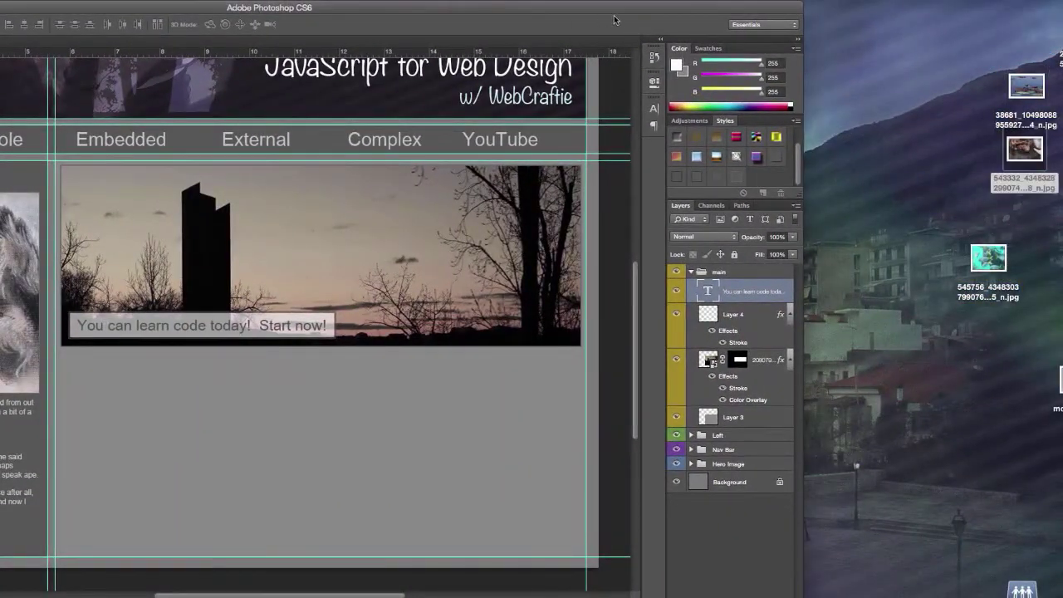
# Expose the desktop photos and try placing the fish photo, then cancel it
pyautogui.doubleClick(615, 11)
pyautogui.moveTo(994, 264); pyautogui.dragTo(1033, 227)
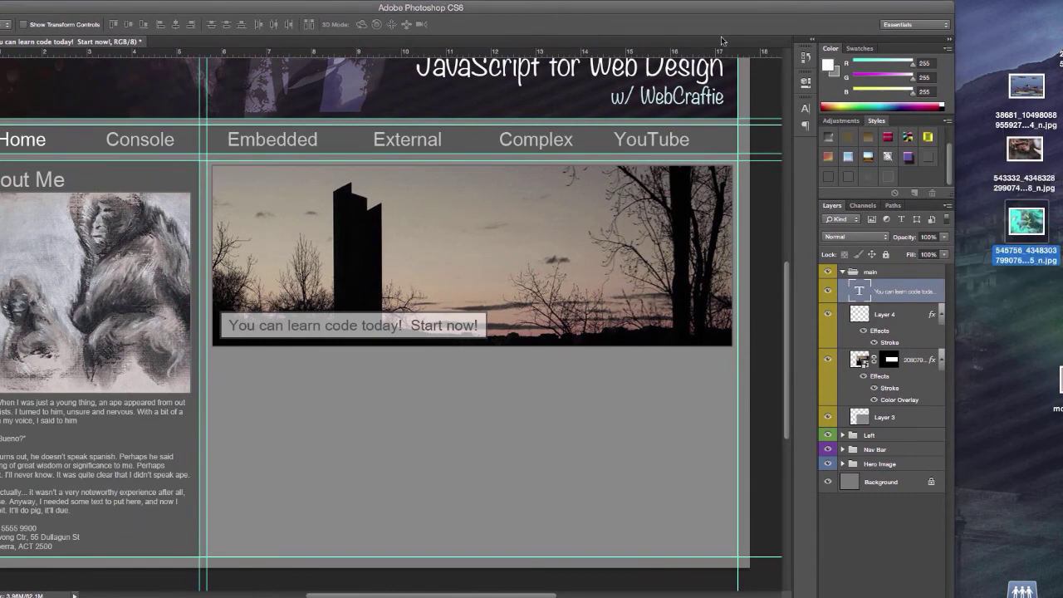
pyautogui.moveTo(741, 11); pyautogui.dragTo(775, 11)
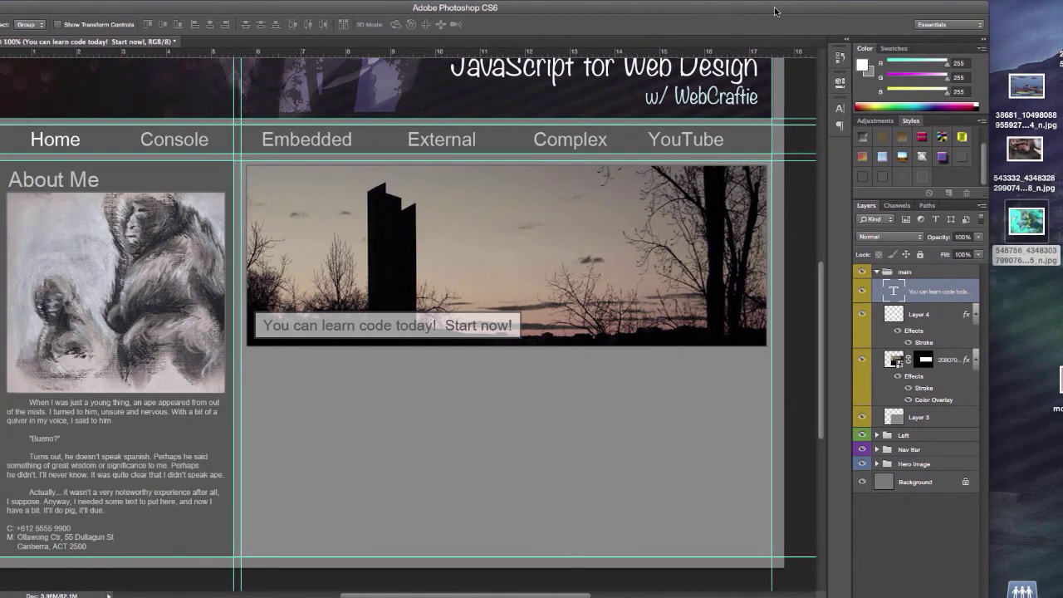
pyautogui.moveTo(548, 11); pyautogui.dragTo(567, 11)
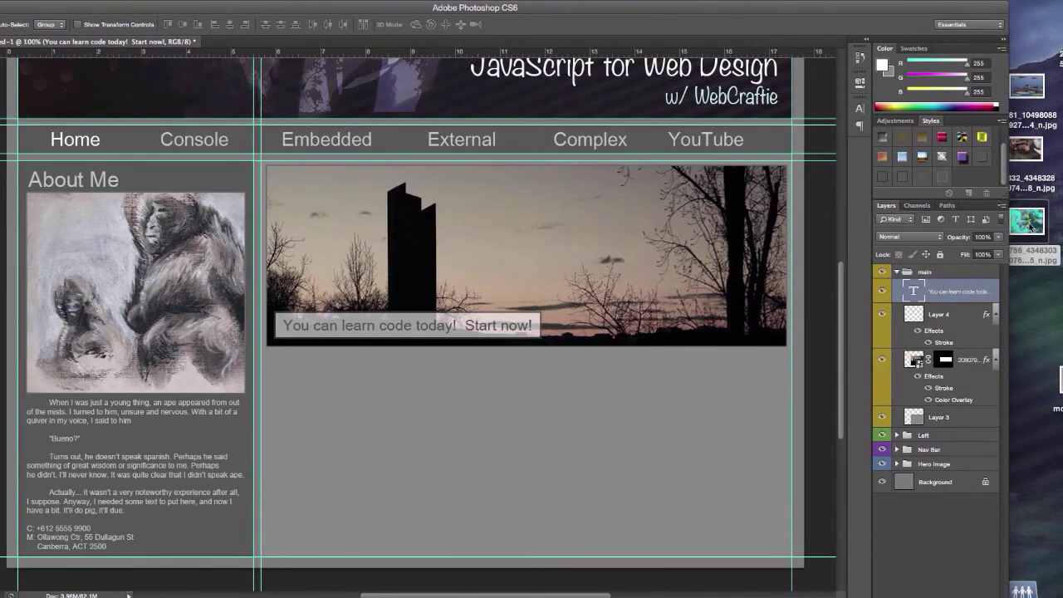
pyautogui.moveTo(1030, 224); pyautogui.dragTo(594, 396)
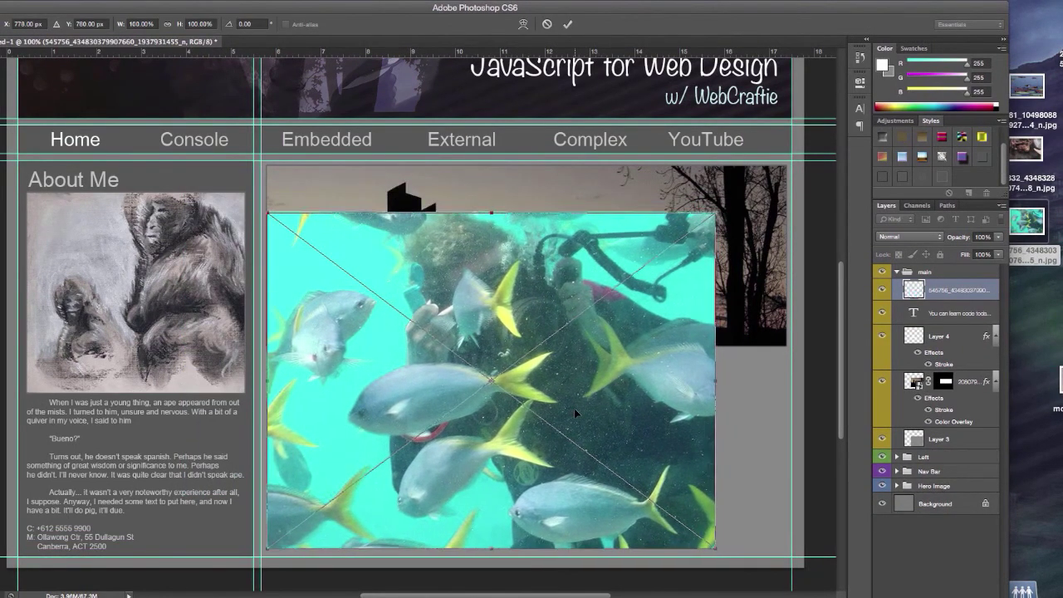
pyautogui.moveTo(717, 214); pyautogui.dragTo(525, 354)
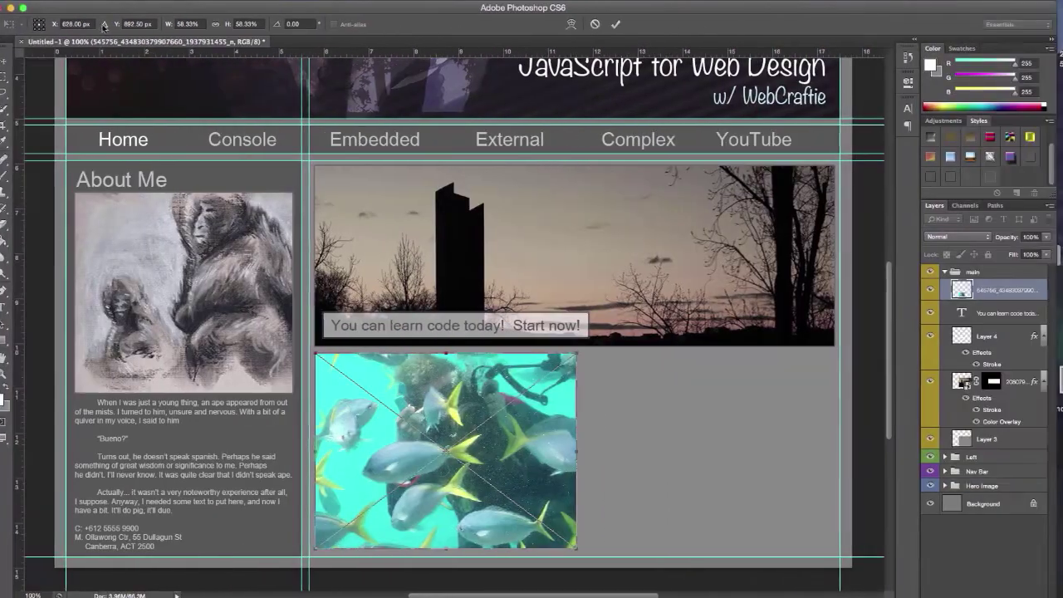
pyautogui.click(955, 313)
pyautogui.click(500, 209)
# Place the bat photo into the document, scaled down to the lower right
pyautogui.moveTo(1025, 149); pyautogui.dragTo(487, 370)
pyautogui.moveTo(221, 166); pyautogui.dragTo(510, 359)
pyautogui.moveTo(554, 399); pyautogui.dragTo(531, 399)
pyautogui.press('Return')
# Mask the bat photo to a square, move it left below the hero and add a stroke
pyautogui.press('m')
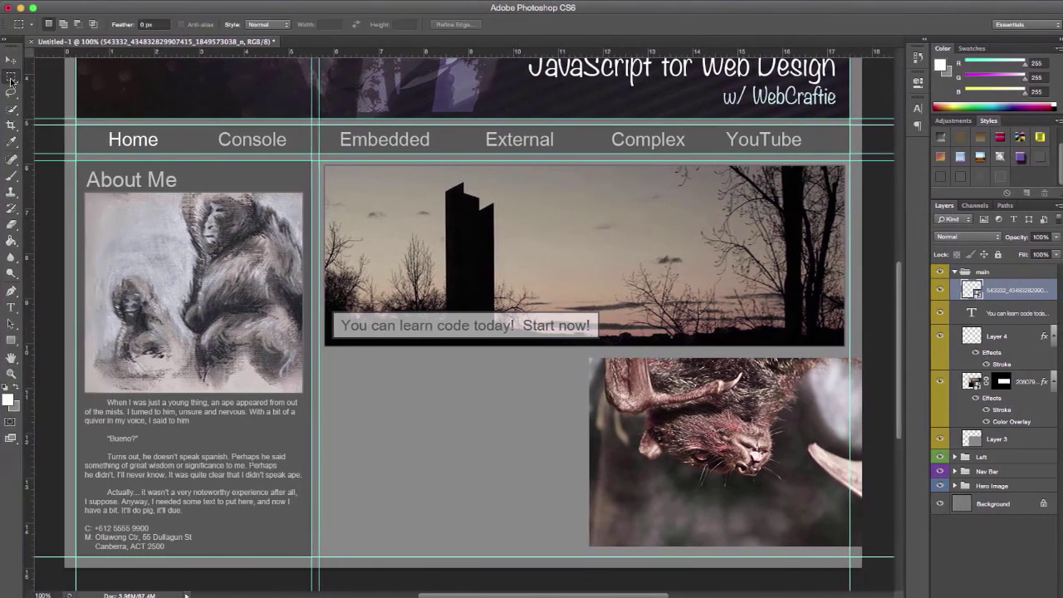
pyautogui.moveTo(595, 361); pyautogui.dragTo(830, 522)
pyautogui.moveTo(799, 372); pyautogui.dragTo(629, 541)
pyautogui.click(978, 595)
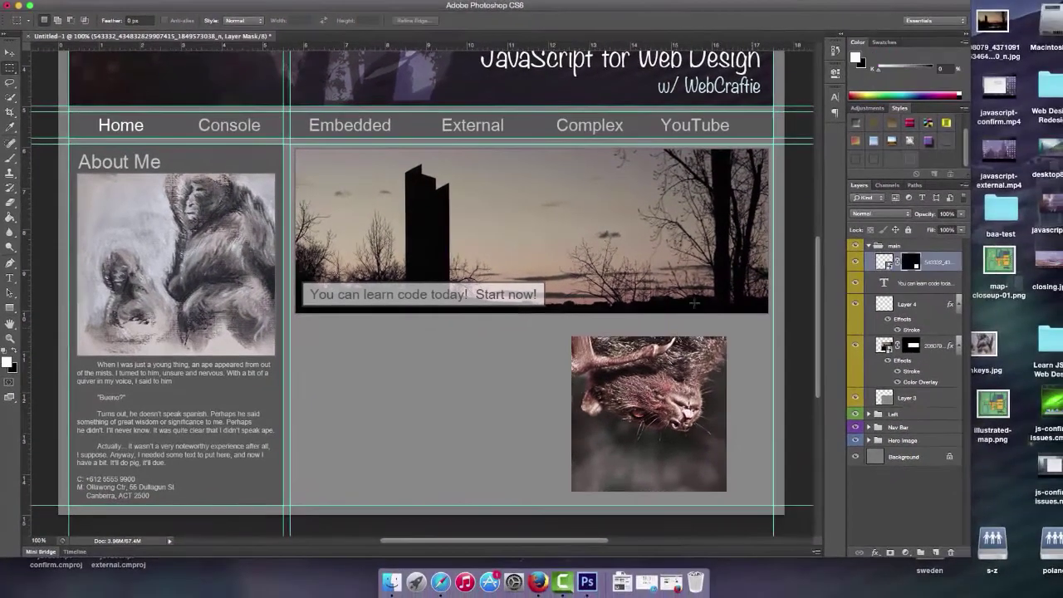
pyautogui.press('v')
pyautogui.moveTo(681, 431); pyautogui.dragTo(382, 400)
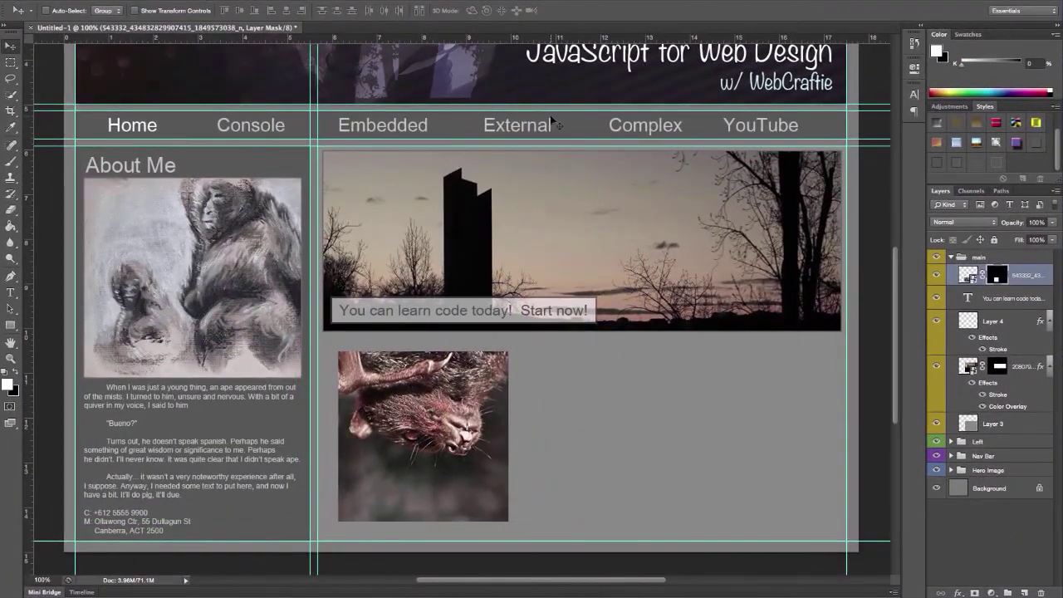
pyautogui.click(976, 159)
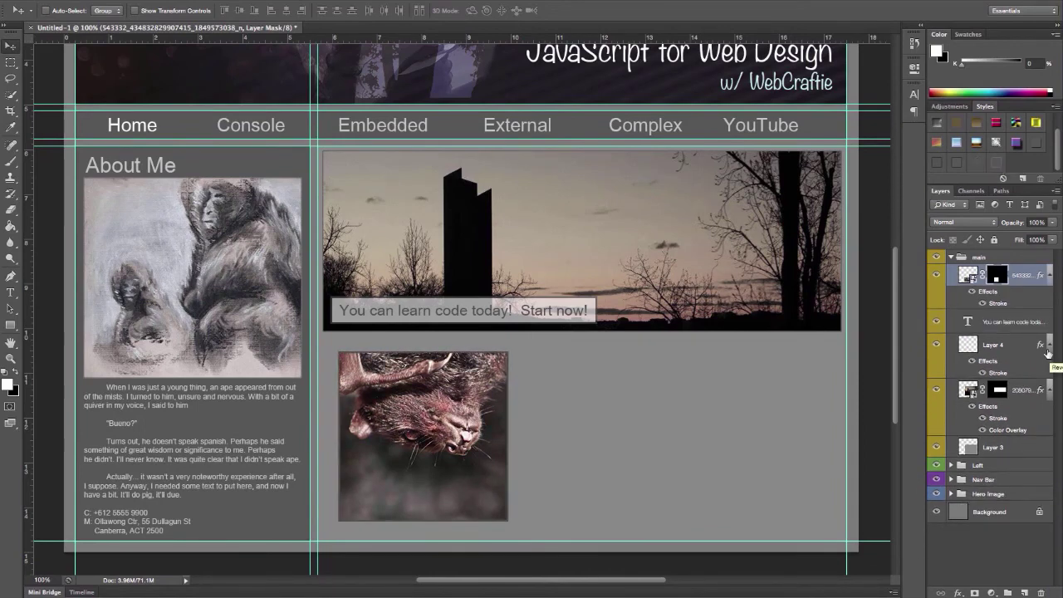
# Start white text right of the bat photo: 'I'ma a bat and I wish I could code.'
pyautogui.click(1020, 390)
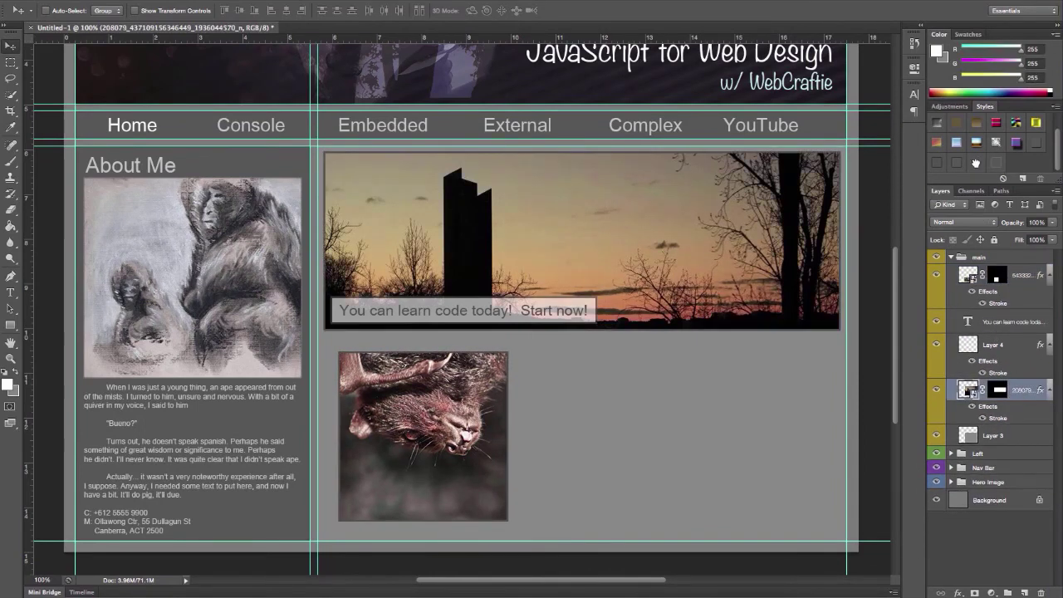
pyautogui.click(1025, 282)
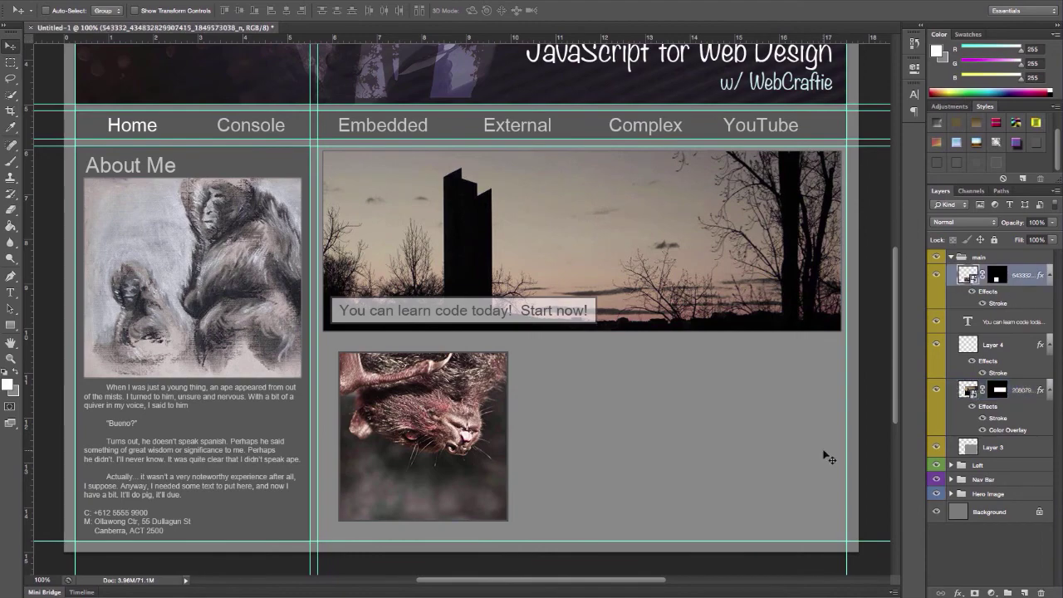
pyautogui.press('t')
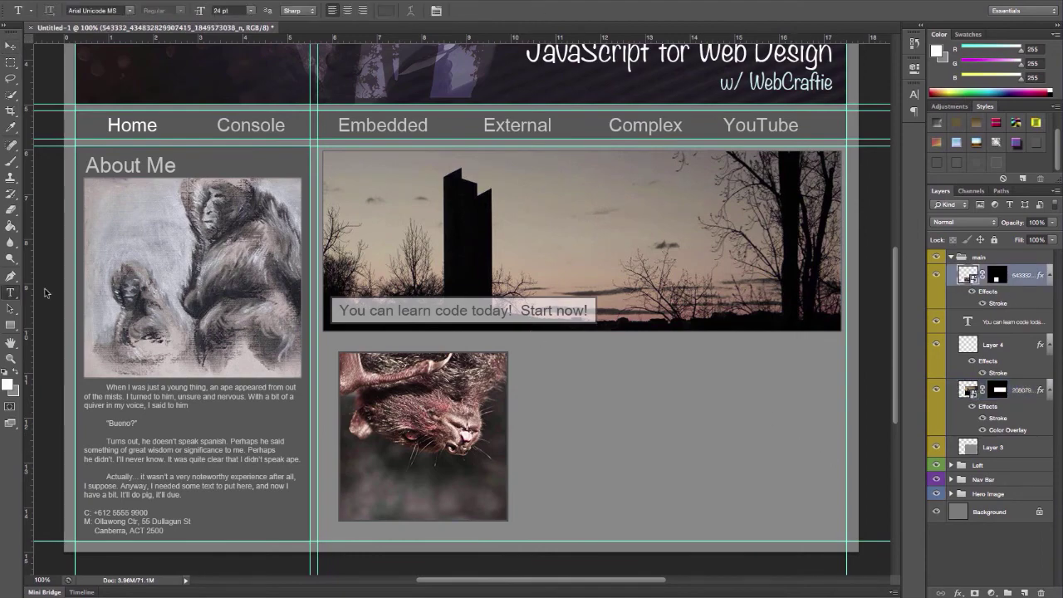
pyautogui.click(524, 360)
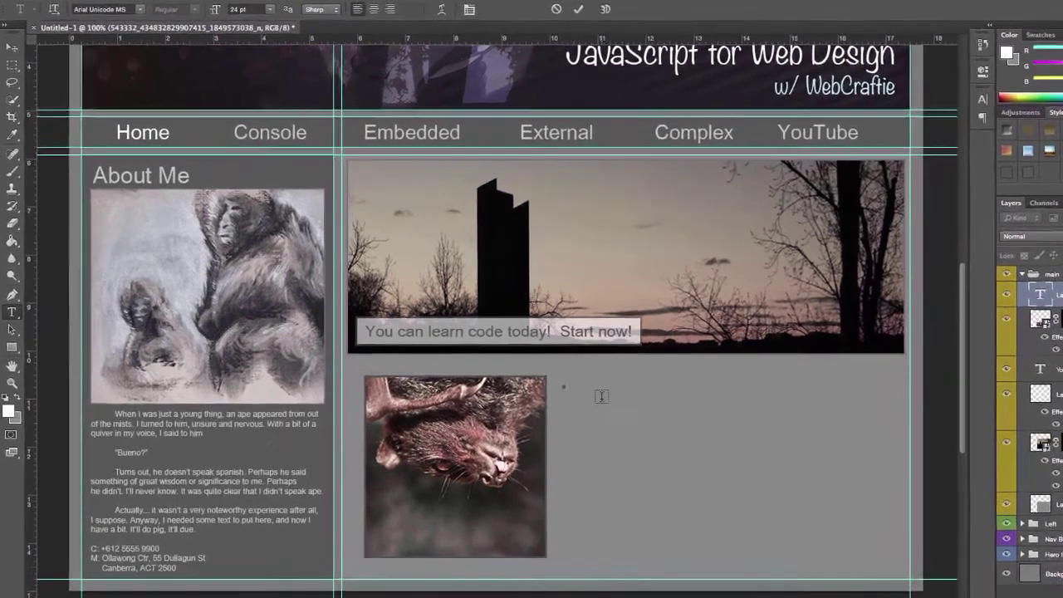
pyautogui.write("I'ma a bat")
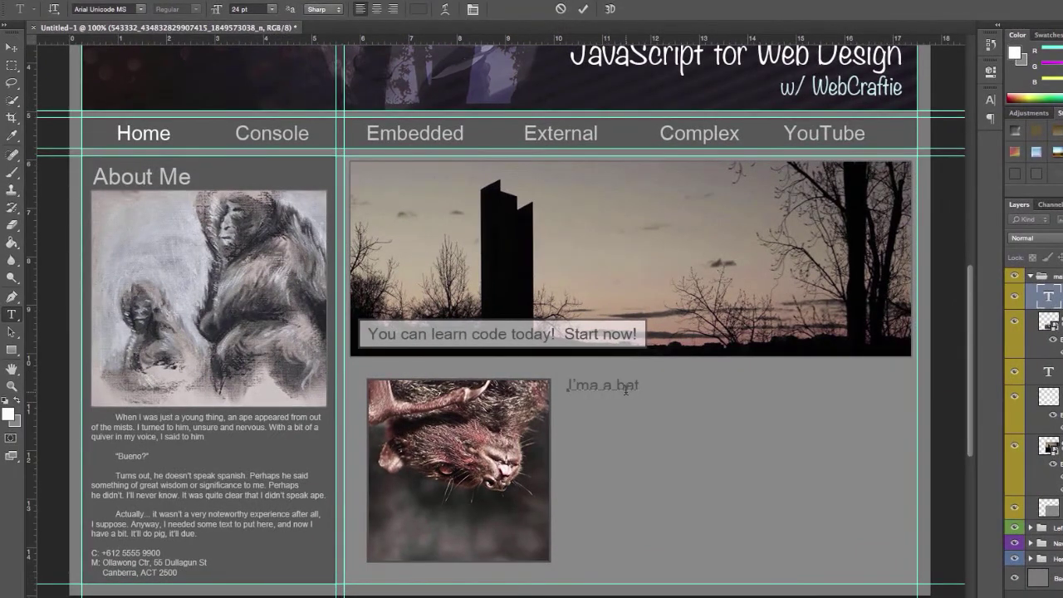
pyautogui.hotkey('ctrl', 'a')
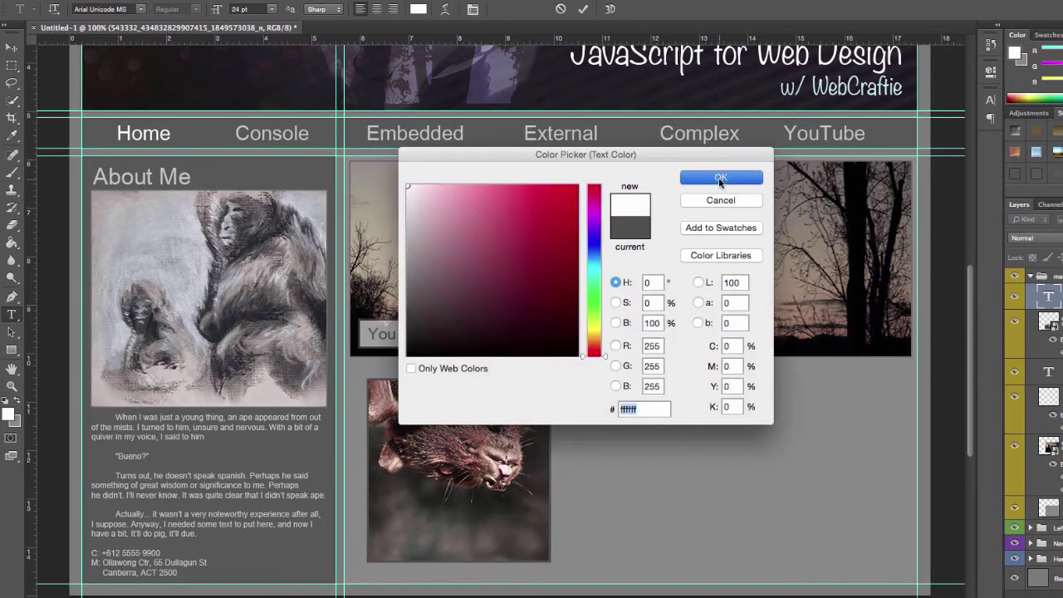
pyautogui.write('and I wish I could code.')
pyautogui.press('Return')
pyautogui.press('Return')
# Finish the paragraph about having wings instead of hands, commit it and move it beside the bat
pyautogui.write('Unluckly, I have wings instead of ha ')
pyautogui.write('nds with finge')
pyautogui.write('rs. You;v')
pyautogui.press('BackSpace')
pyautogui.press('BackSpace')
pyautogui.write("'ve got hands, what's your execuse")
pyautogui.press('BackSpace')
pyautogui.press('BackSpace')
pyautogui.press('BackSpace')
pyautogui.press('BackSpace')
pyautogui.press('BackSpace')
pyautogui.write('cuse for not learning code?')
pyautogui.press('Return')
pyautogui.press('Return')
pyautogui.write("And I don't wanna hear no whinin")
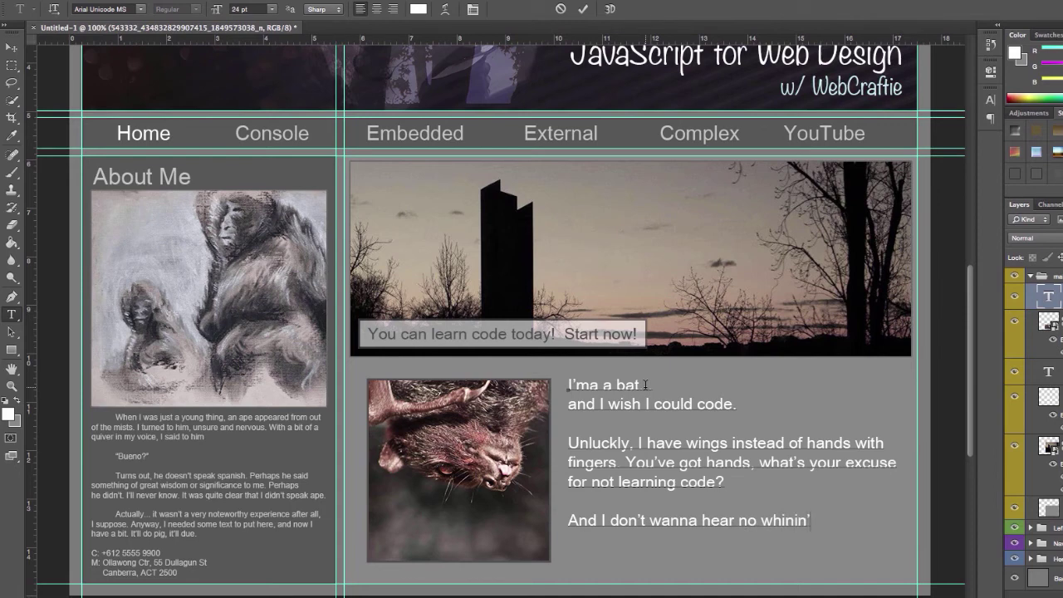
pyautogui.click(645, 385)
pyautogui.write('...')
pyautogui.moveTo(623, 402); pyautogui.dragTo(612, 413)
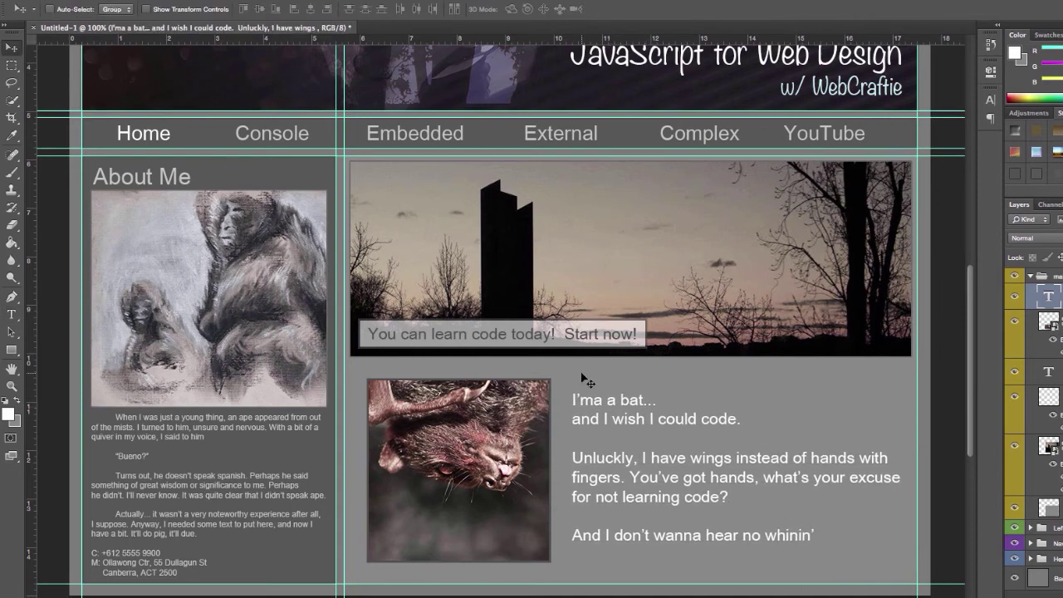
# Open Image > Canvas Size and select the current height value
pyautogui.click(162, 0)
pyautogui.click(220, 109)
pyautogui.doubleClick(609, 298)
# Extend the canvas height to 16 using the page's sampled grey as extension colour
pyautogui.write('16')
pyautogui.click(631, 399)
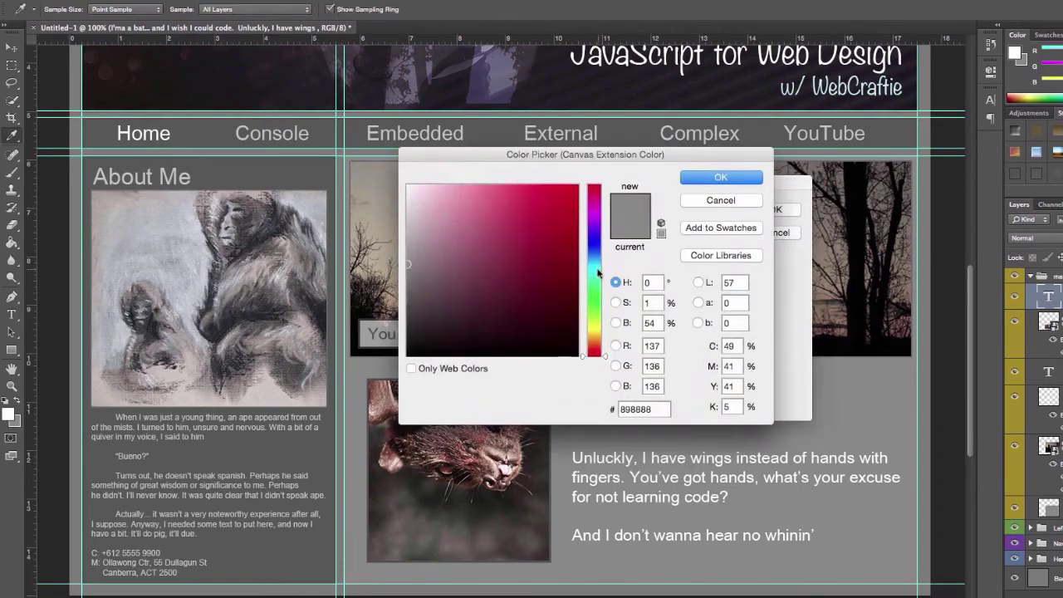
pyautogui.click(77, 474)
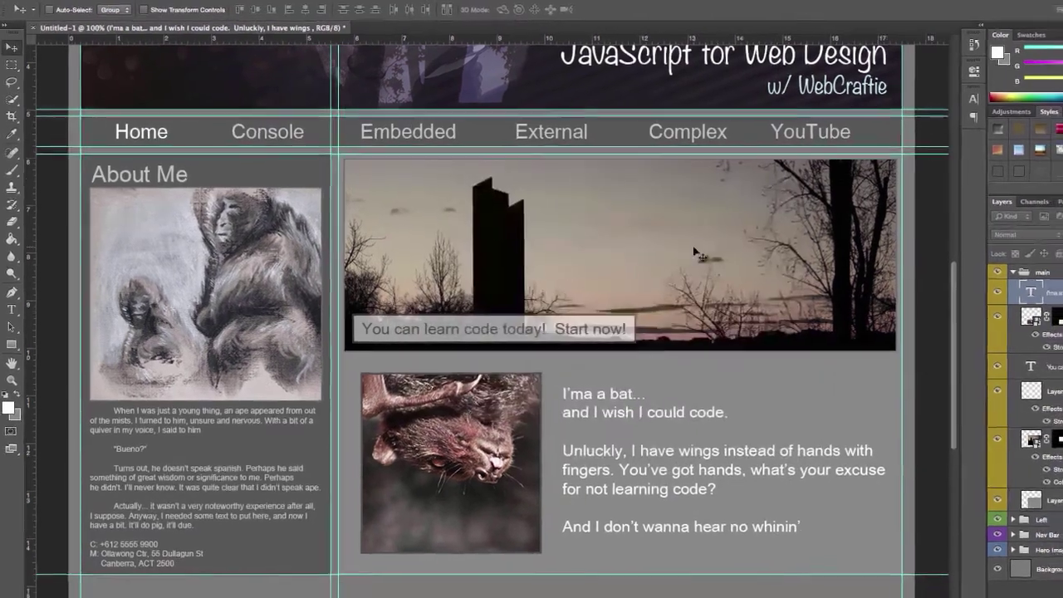
pyautogui.scroll(-5, 456, 316)
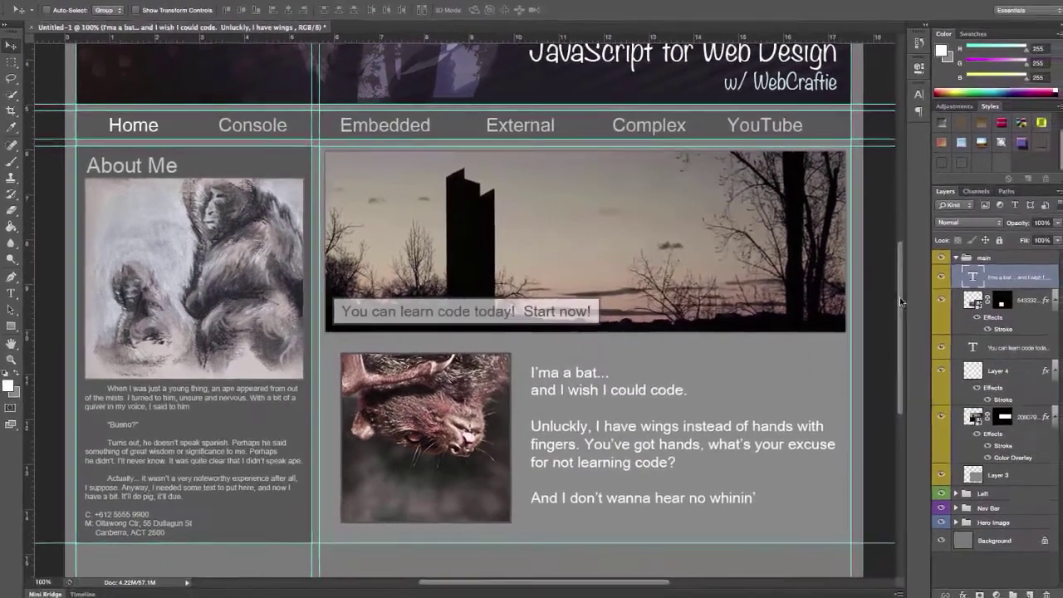
# Group the layer folders into a blue-labelled Footer group and add a new layer inside it
pyautogui.click(952, 257)
pyautogui.hotkey('ctrl', 'g')
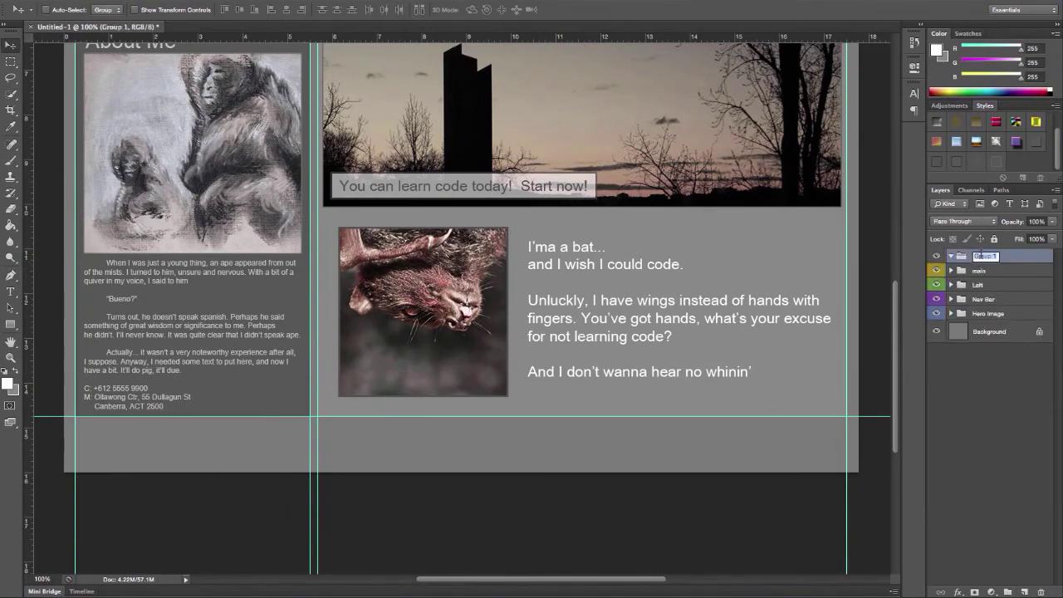
pyautogui.rightClick(1001, 260)
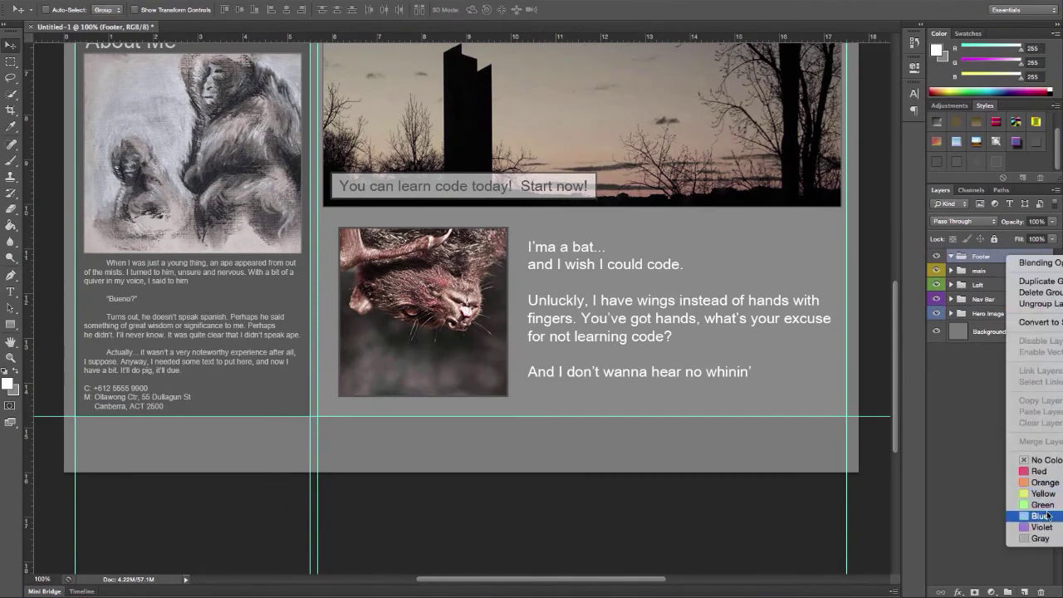
pyautogui.click(1034, 517)
pyautogui.click(1024, 592)
# Add a guide at the footer top and fill the footer strip with grey 575757
pyautogui.moveTo(11, 61); pyautogui.dragTo(66, 60)
pyautogui.moveTo(274, 416); pyautogui.dragTo(271, 422)
pyautogui.moveTo(65, 471); pyautogui.dragTo(859, 422)
pyautogui.click(7, 384)
pyautogui.write('575757')
pyautogui.press('Return')
pyautogui.hotkey('alt', 'BackSpace')
pyautogui.hotkey('ctrl', 'd')
# On a new layer, fill a thin strip at the footer top with darker grey 4f4f4f
pyautogui.click(1027, 592)
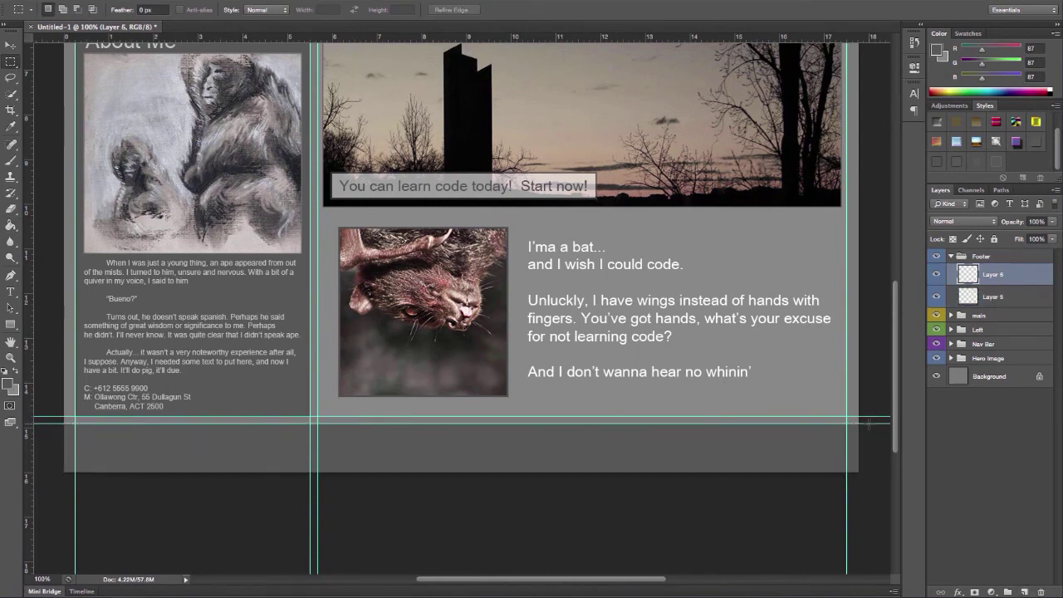
pyautogui.moveTo(864, 428); pyautogui.dragTo(60, 423)
pyautogui.click(9, 383)
pyautogui.write('4f4f4f')
pyautogui.press('Return')
pyautogui.press('g')
pyautogui.click(172, 425)
# Check Layer 6's blending options, then select Layer 5
pyautogui.press('h')
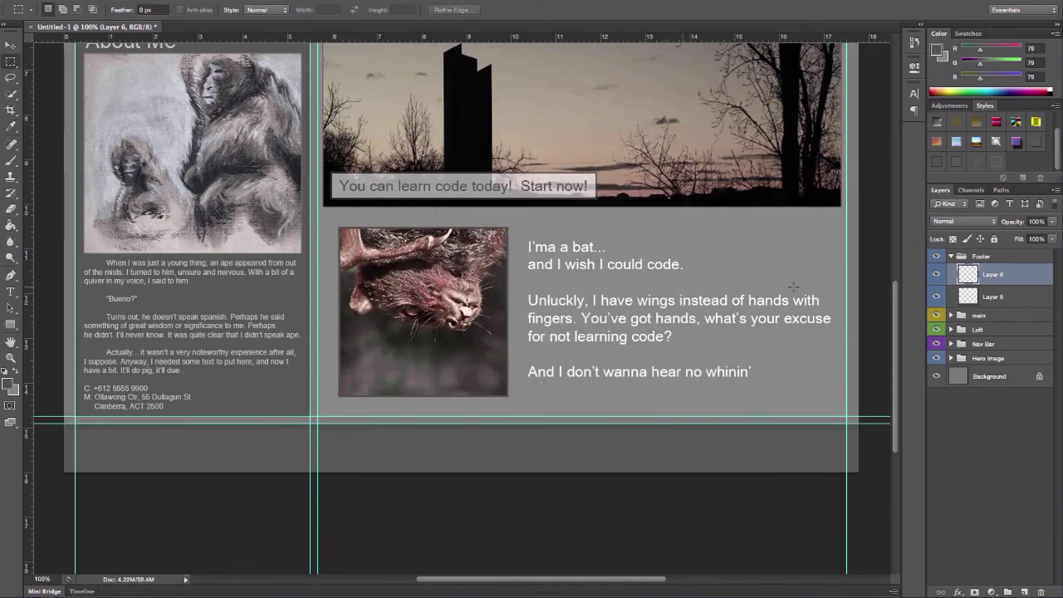
pyautogui.rightClick(993, 278)
pyautogui.click(951, 209)
pyautogui.press('Escape')
pyautogui.press('m')
pyautogui.click(1005, 297)
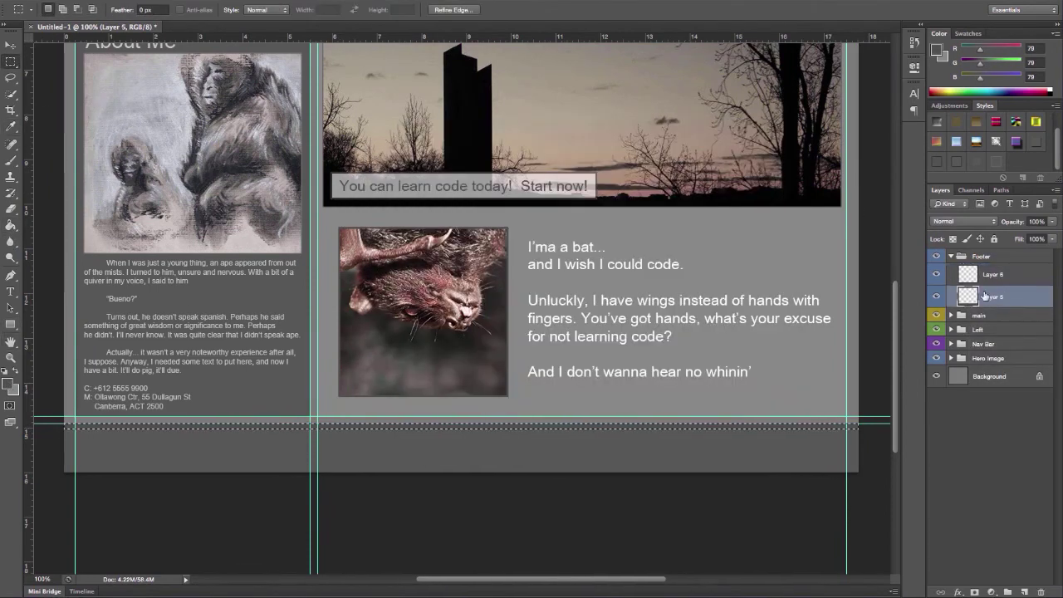
# Paste the copyright line into a new footer text layer and colour it white
pyautogui.click(1019, 281)
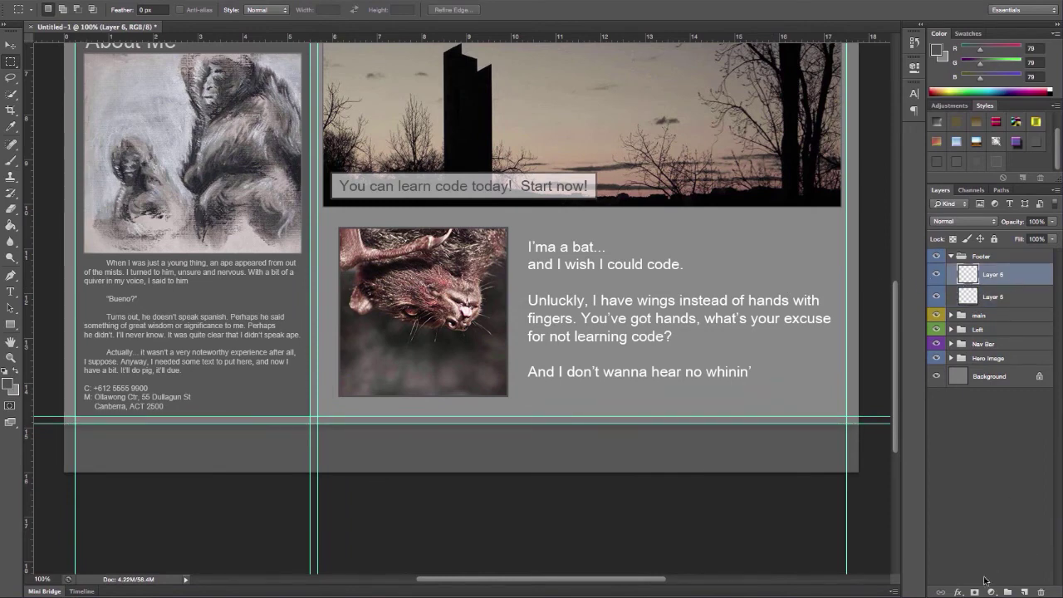
pyautogui.click(8, 294)
pyautogui.click(339, 450)
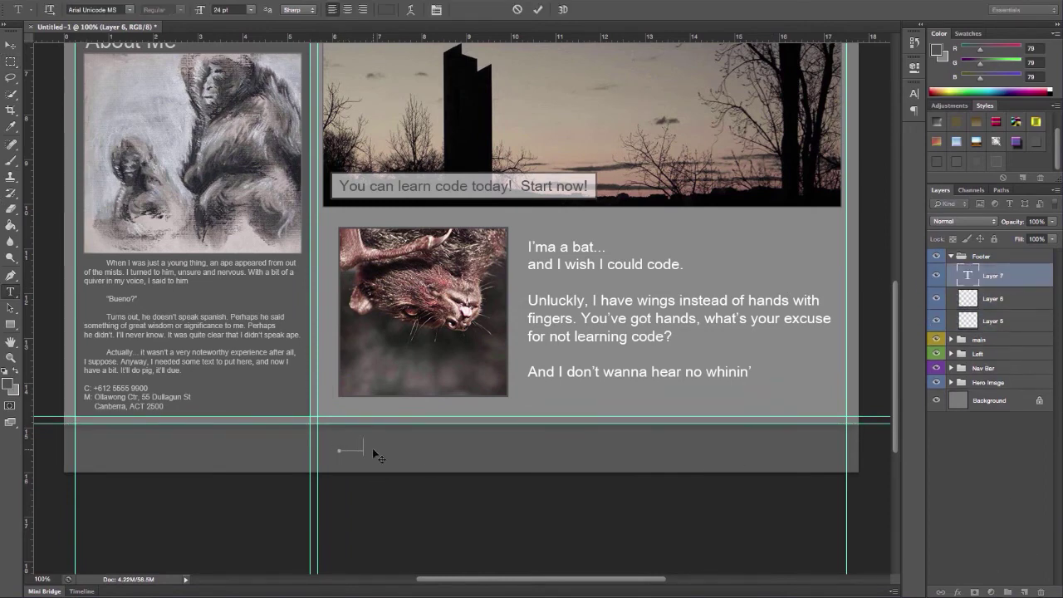
pyautogui.hotkey('ctrl', 'v')
pyautogui.hotkey('ctrl', 'a')
pyautogui.click(386, 10)
pyautogui.click(373, 165)
pyautogui.press('Return')
pyautogui.hotkey('ctrl', 'h')
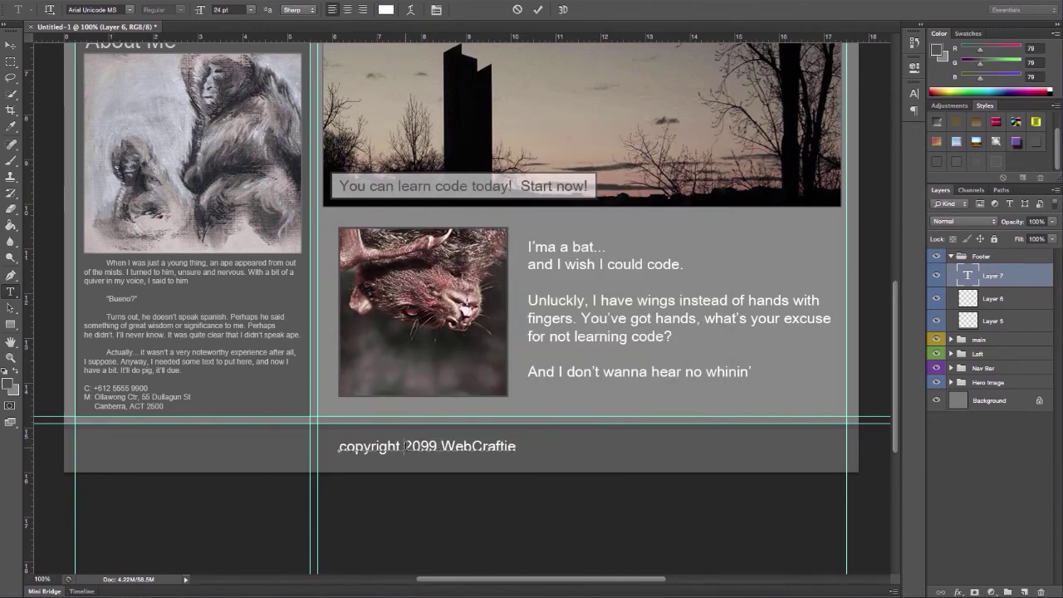
# Add 'YouTube.com/' to the footer text, capitalise the C, and remove mistyped text
pyautogui.write('YouTube.com/')
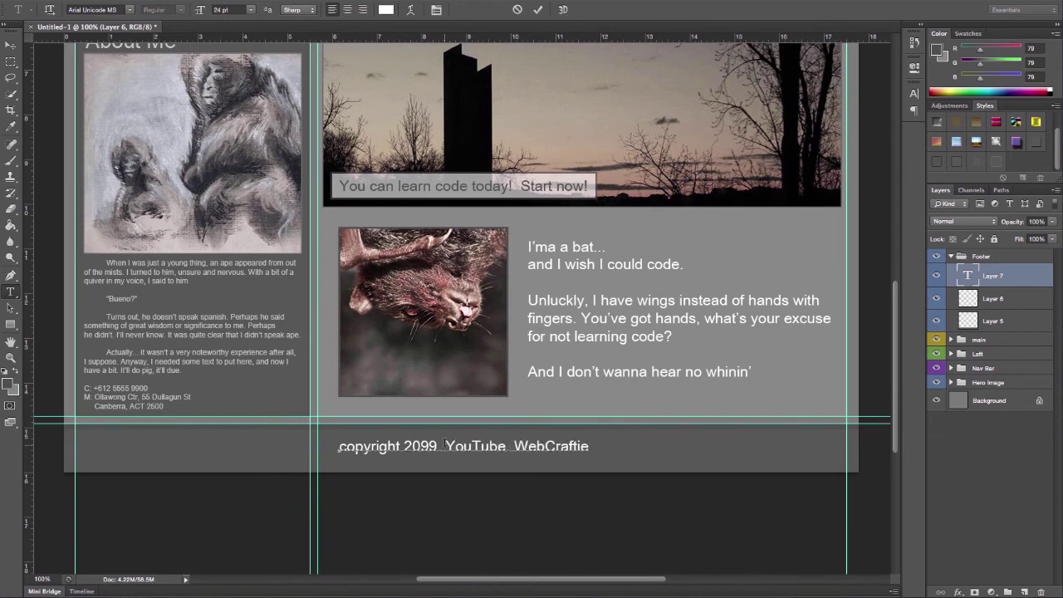
pyautogui.click(440, 446)
pyautogui.press('Home')
pyautogui.press('Delete')
pyautogui.write('C')
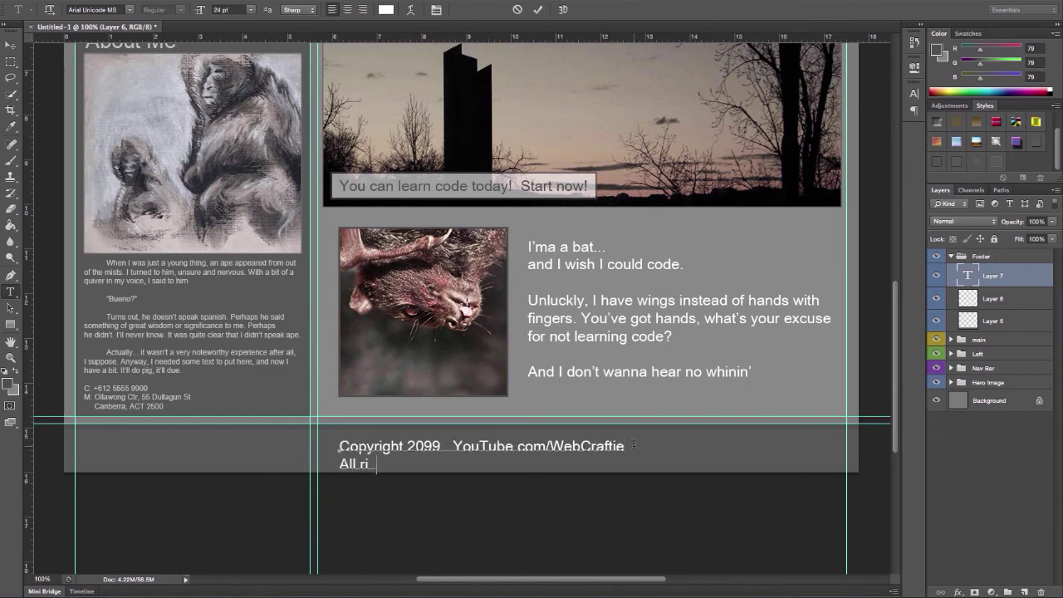
pyautogui.moveTo(456, 461); pyautogui.dragTo(339, 464)
pyautogui.press('BackSpace')
# Put YouTube.com/WebCraftie on a second line and prefix 'All rights reserved.'
pyautogui.click(450, 446)
pyautogui.press('Return')
pyautogui.click(338, 446)
pyautogui.write('All rights reserverCopyright 2099')
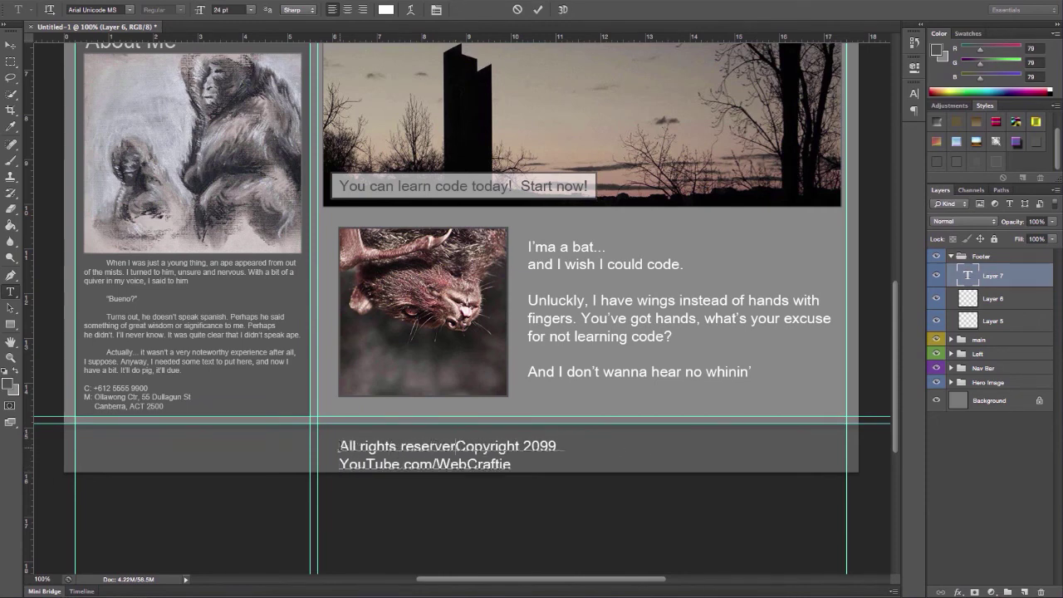
pyautogui.press('BackSpace')
pyautogui.write('d.')
pyautogui.press('End')
pyautogui.write('.')
# Centre-align the footer text, move it to page centre, and replace 'Copyright' with 'WebC ©'
pyautogui.hotkey('ctrl', 'a')
pyautogui.hotkey('ctrl', 'shift', 'c')
pyautogui.hotkey('ctrl', 'Return')
pyautogui.moveTo(379, 451); pyautogui.dragTo(559, 448)
pyautogui.press('t')
pyautogui.doubleClick(562, 443)
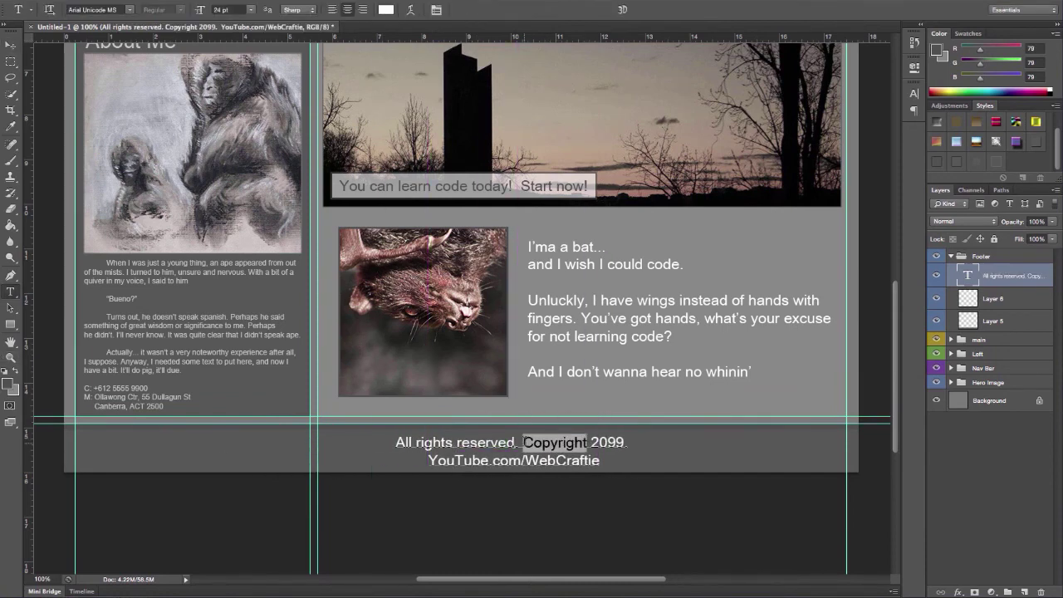
pyautogui.write('WebC ©')
pyautogui.hotkey('ctrl', 'Return')
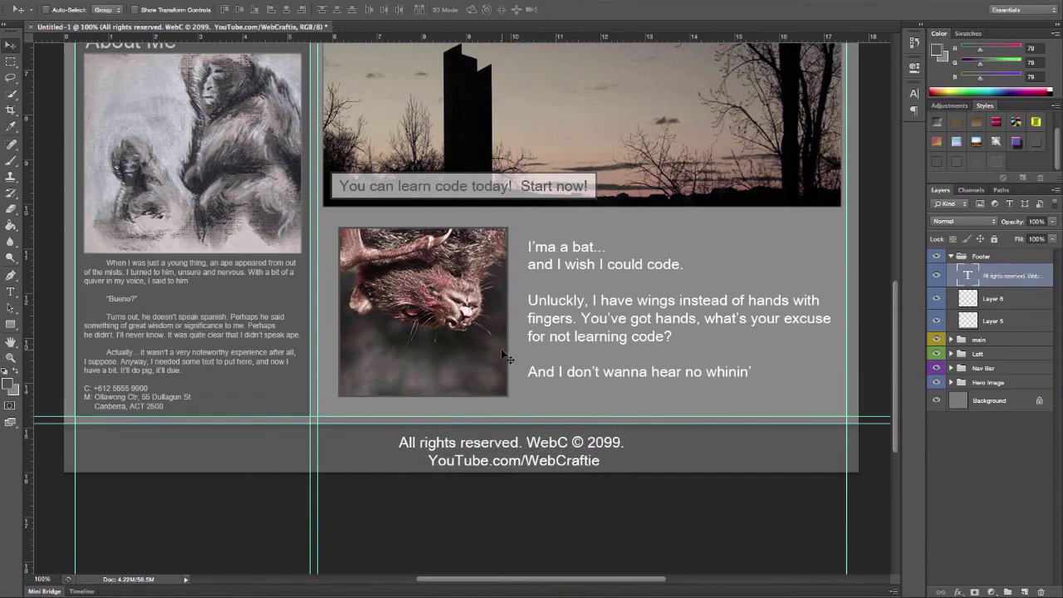
# Free Transform the footer text down to roughly 13 pt
pyautogui.hotkey('ctrl', 't')
pyautogui.moveTo(399, 434); pyautogui.dragTo(502, 423)
pyautogui.click(10, 44)
pyautogui.click(695, 192)
pyautogui.click(914, 93)
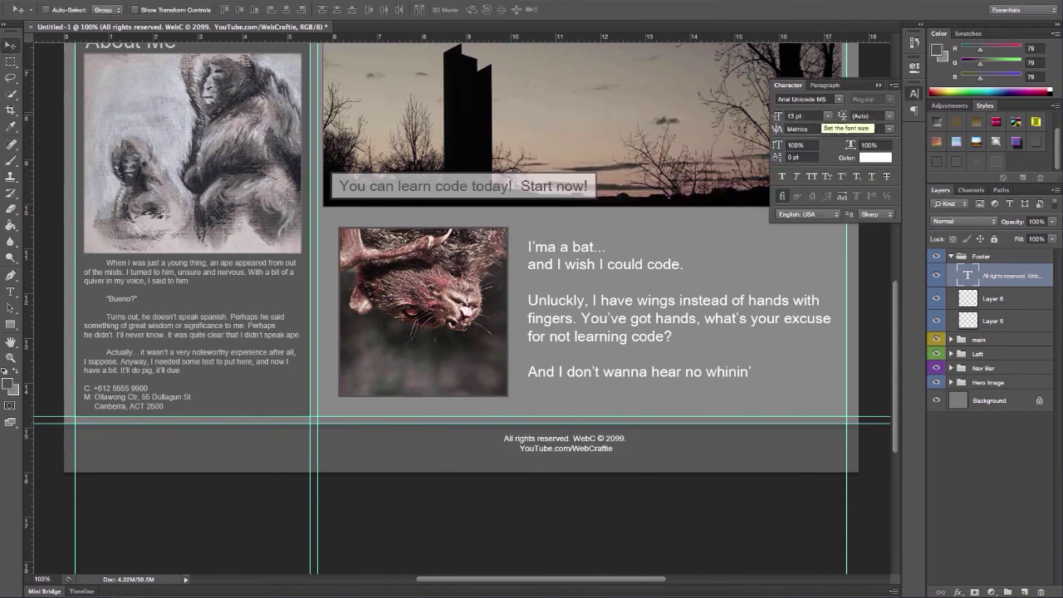
pyautogui.click(876, 157)
pyautogui.press('Escape')
# Compare the footer's colour with the About Me body text, then nudge the footer left
pyautogui.press('t')
pyautogui.click(191, 349)
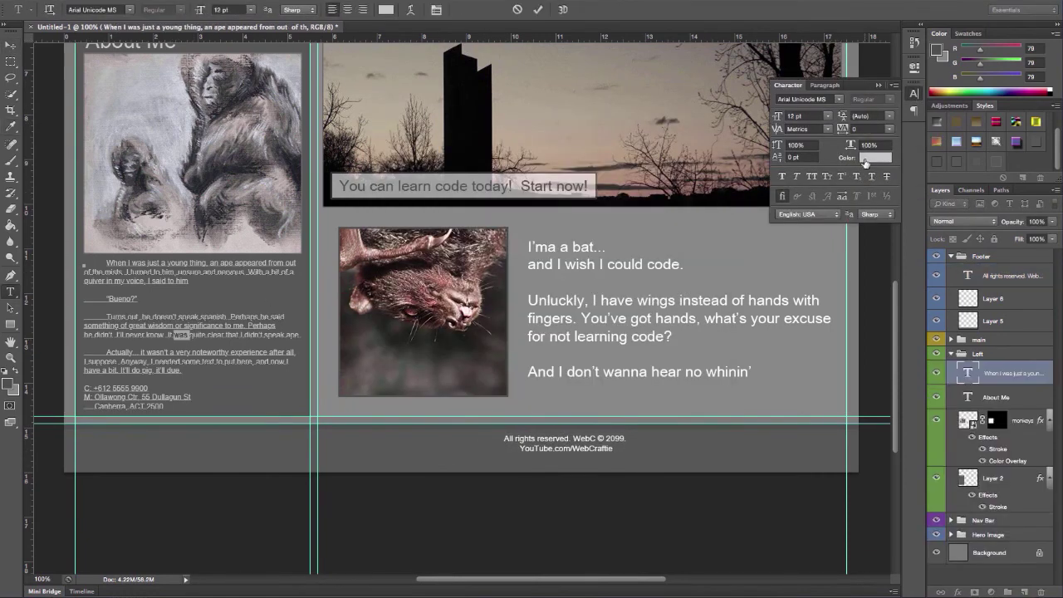
pyautogui.click(876, 157)
pyautogui.press('Escape')
pyautogui.click(1008, 280)
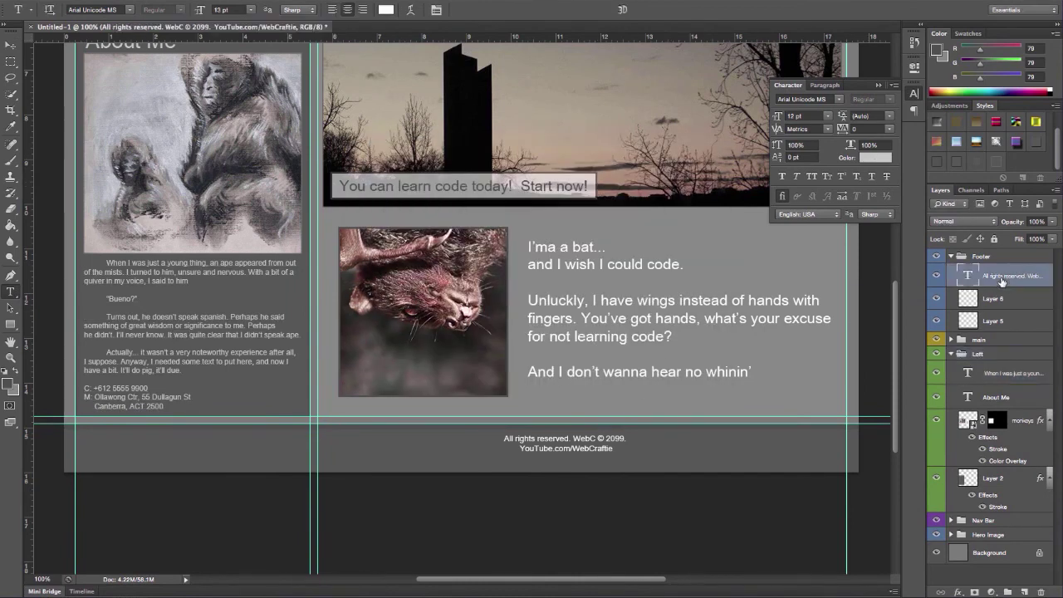
pyautogui.click(952, 354)
pyautogui.click(875, 157)
pyautogui.press('Escape')
pyautogui.click(11, 44)
pyautogui.moveTo(566, 441); pyautogui.dragTo(485, 448)
# Place a vertical guide at the page centre and align the footer text to it
pyautogui.click(914, 94)
pyautogui.scroll(2, 788, 100)
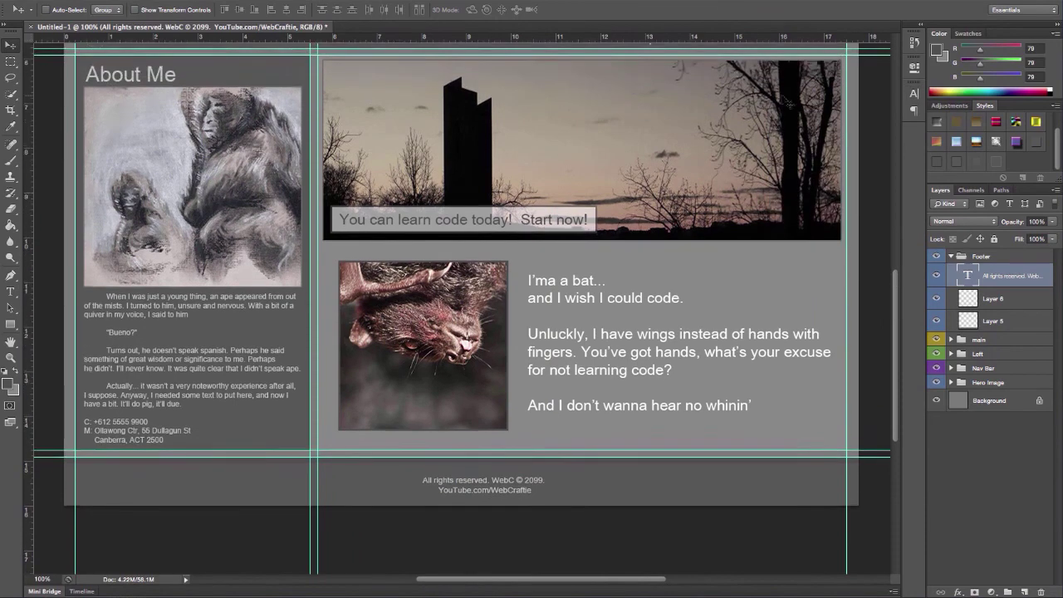
pyautogui.moveTo(30, 98); pyautogui.dragTo(858, 117)
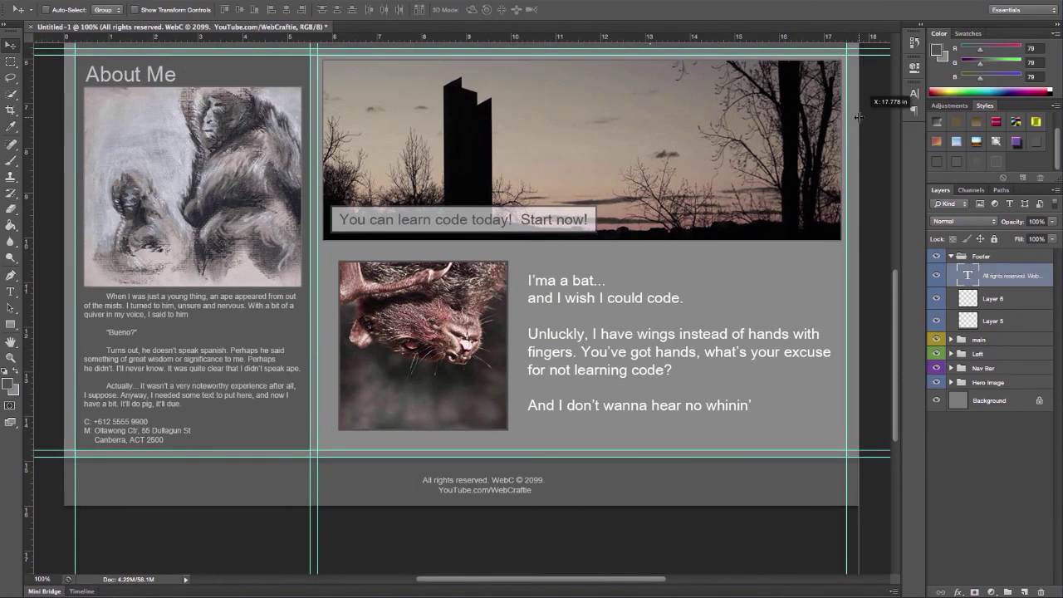
pyautogui.moveTo(858, 117); pyautogui.dragTo(462, 106)
pyautogui.moveTo(497, 484); pyautogui.dragTo(476, 485)
# Zoom out and hide Extras to preview the whole page
pyautogui.click(951, 256)
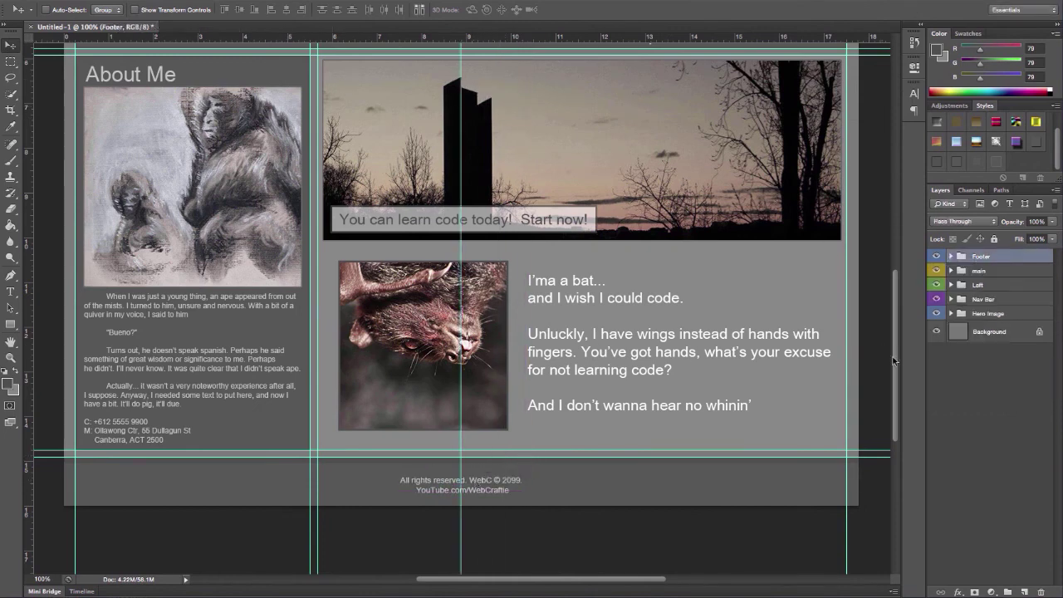
pyautogui.scroll(3, 893, 356)
pyautogui.press('super+minus')
pyautogui.click(353, 0)
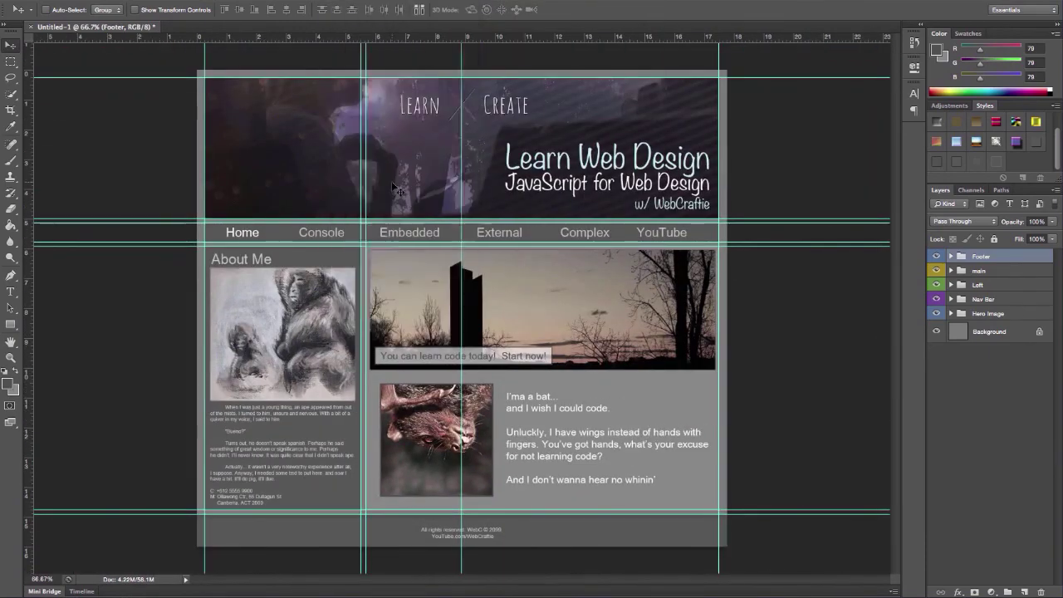
pyautogui.click(397, 181)
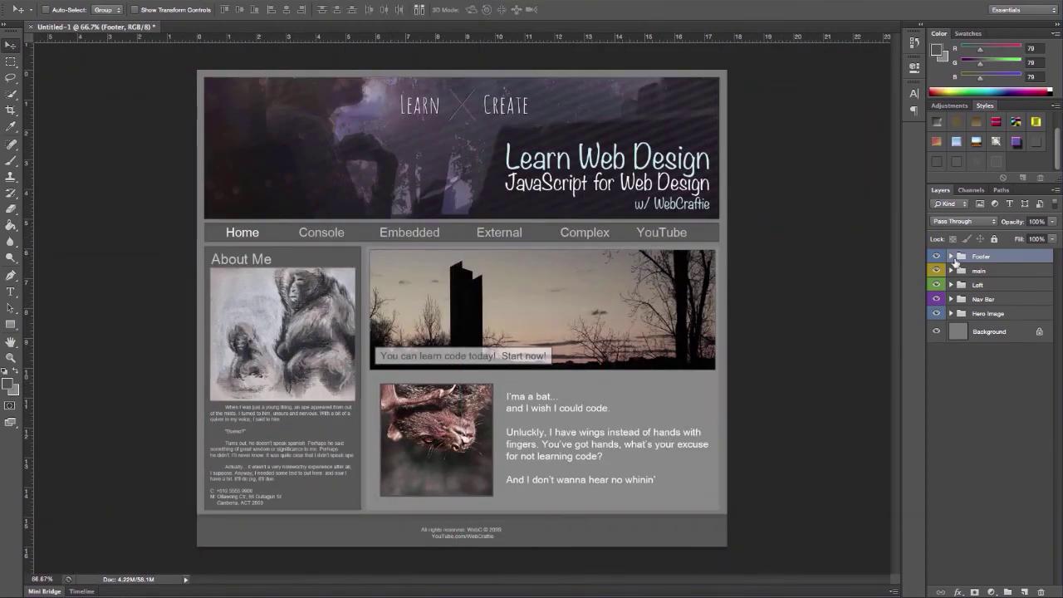
# Refill the Layer 5 footer band with purplish grey 72,70,79
pyautogui.click(952, 256)
pyautogui.click(947, 322)
pyautogui.doubleClick(1027, 323)
pyautogui.click(742, 176)
pyautogui.click(8, 384)
pyautogui.click(667, 163)
pyautogui.press('g')
pyautogui.click(247, 538)
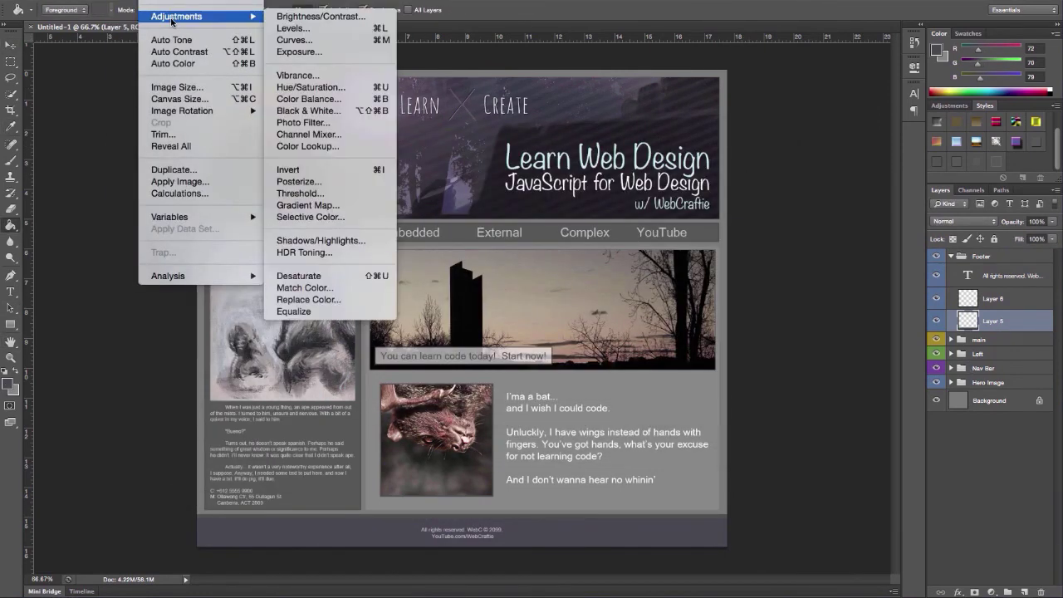
# Increase the canvas height to 16.5 inches
pyautogui.click(178, 98)
pyautogui.click(571, 277)
pyautogui.write('.5')
pyautogui.click(715, 195)
# Nudge the Footer group to the canvas bottom, and shift the main and Left groups down
pyautogui.click(952, 256)
pyautogui.press('v')
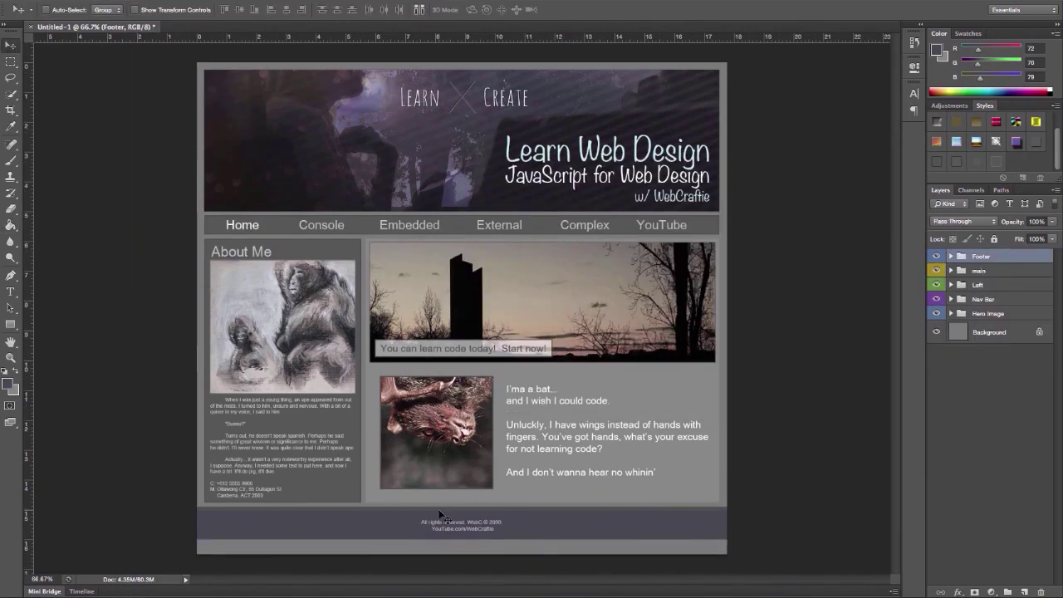
pyautogui.hotkey('shift', 'Down')
pyautogui.hotkey('shift', 'Down')
pyautogui.hotkey('shift', 'Down')
pyautogui.click(980, 270)
pyautogui.keyDown('shift'); pyautogui.click(998, 285); pyautogui.keyUp('shift')
pyautogui.hotkey('shift', 'Down')
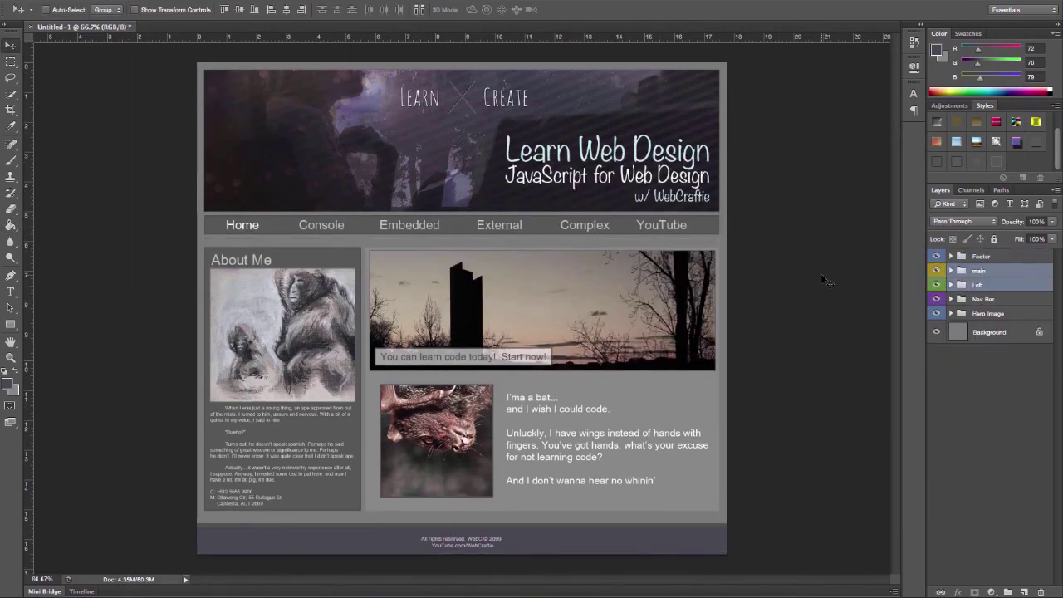
# Save the layout as mockup.psd with Maximize Compatibility, then hide Photoshop
pyautogui.press('m')
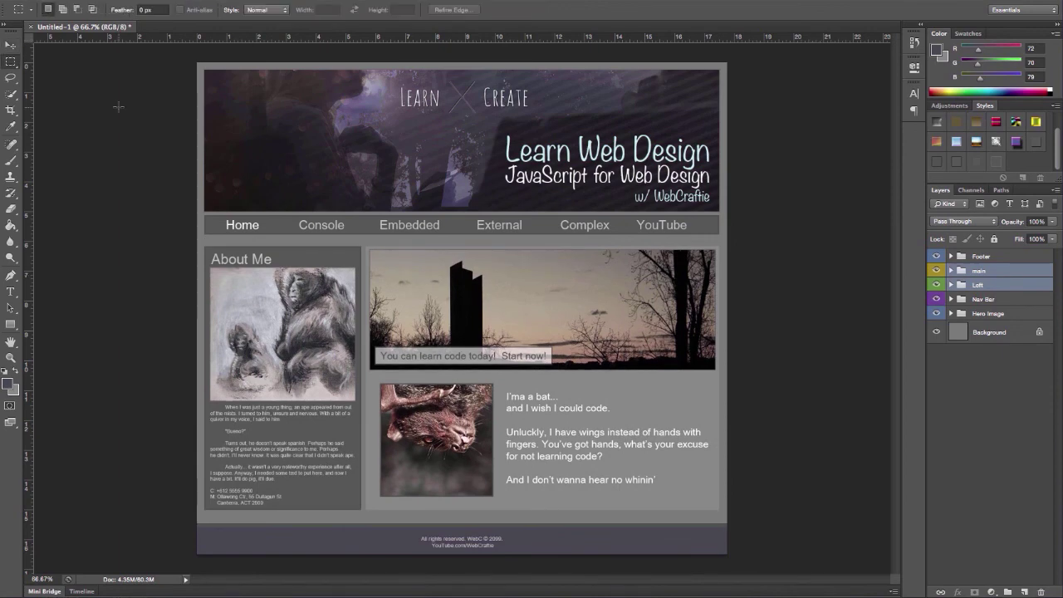
pyautogui.click(96, 0)
pyautogui.click(116, 131)
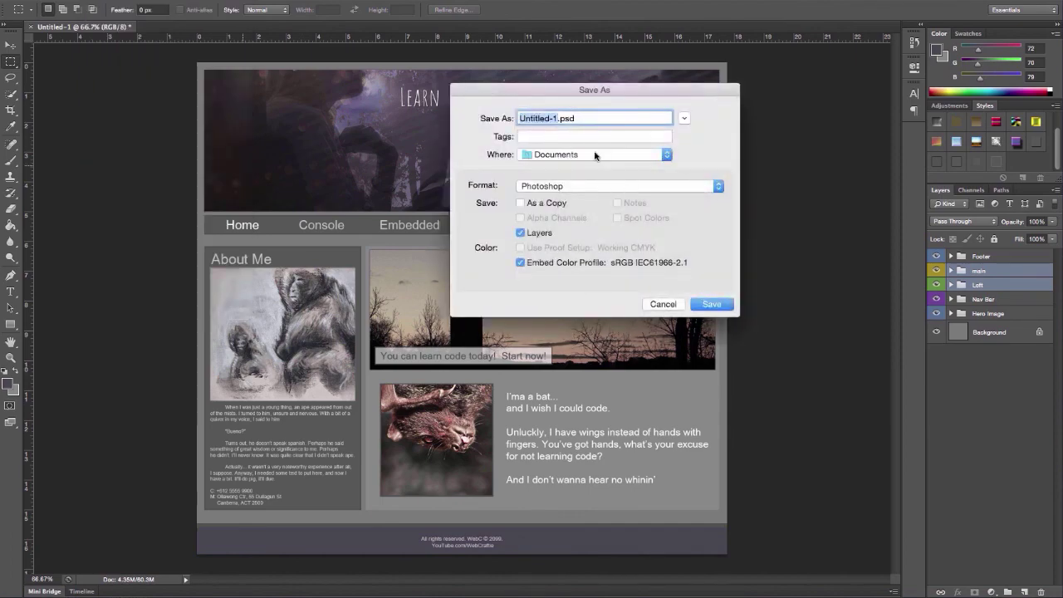
pyautogui.press('Return')
pyautogui.press('Return')
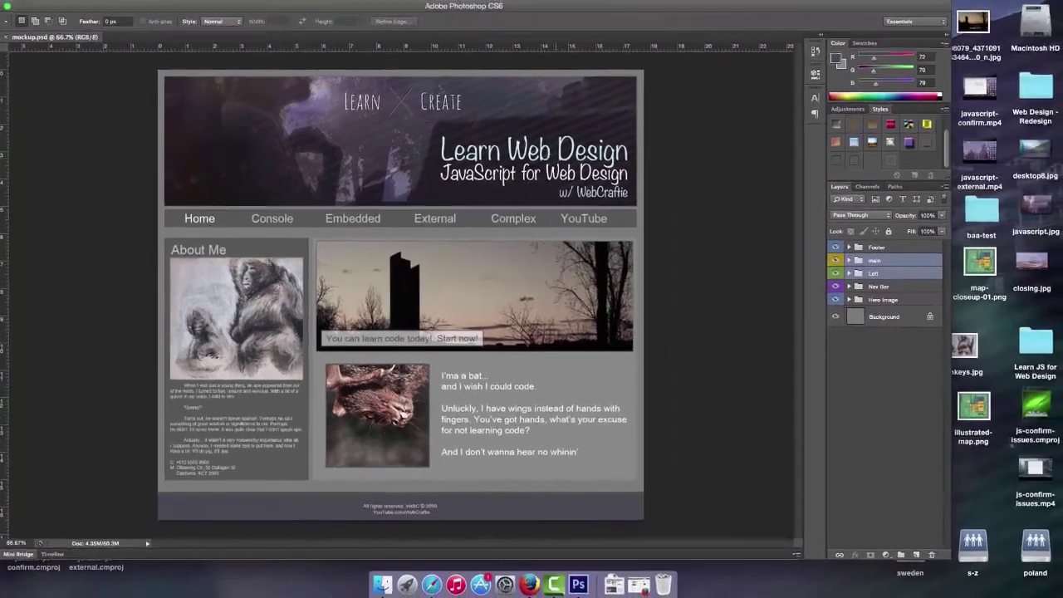
pyautogui.press('super+h')
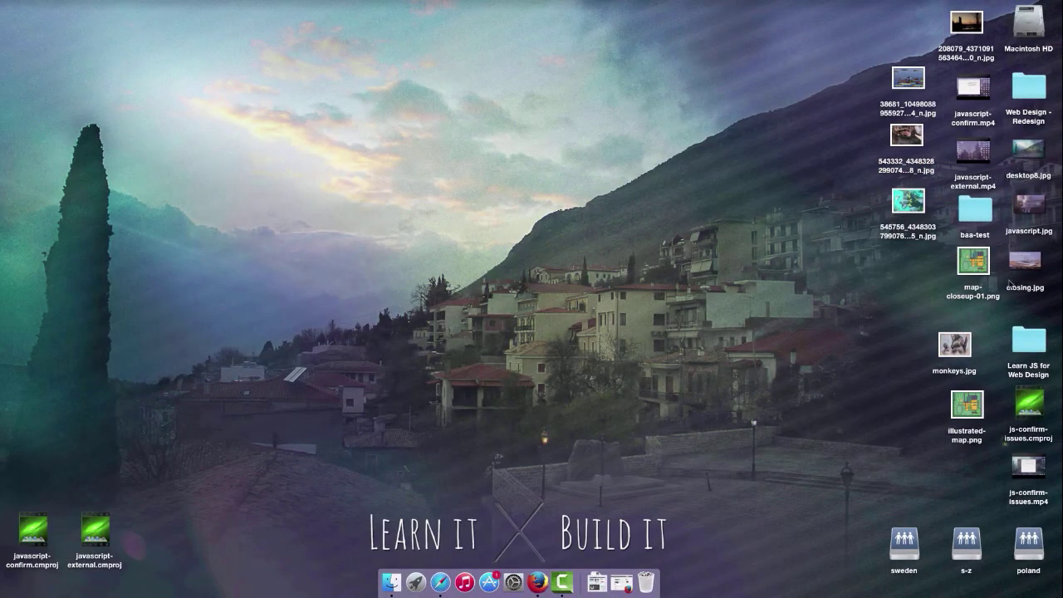